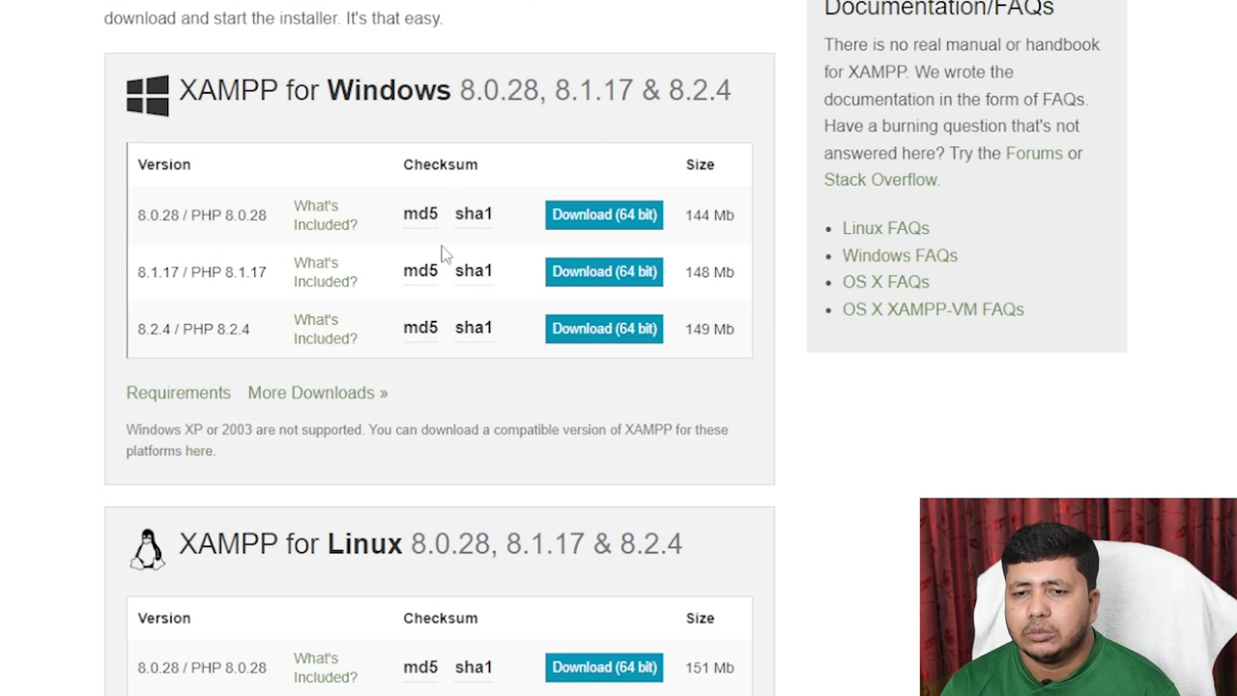
Download the 64-bit XAMPP 8.0.28 Windows installer from Apache Friends into G:\software
{"action": "left_click", "coordinate": [573, 220]}
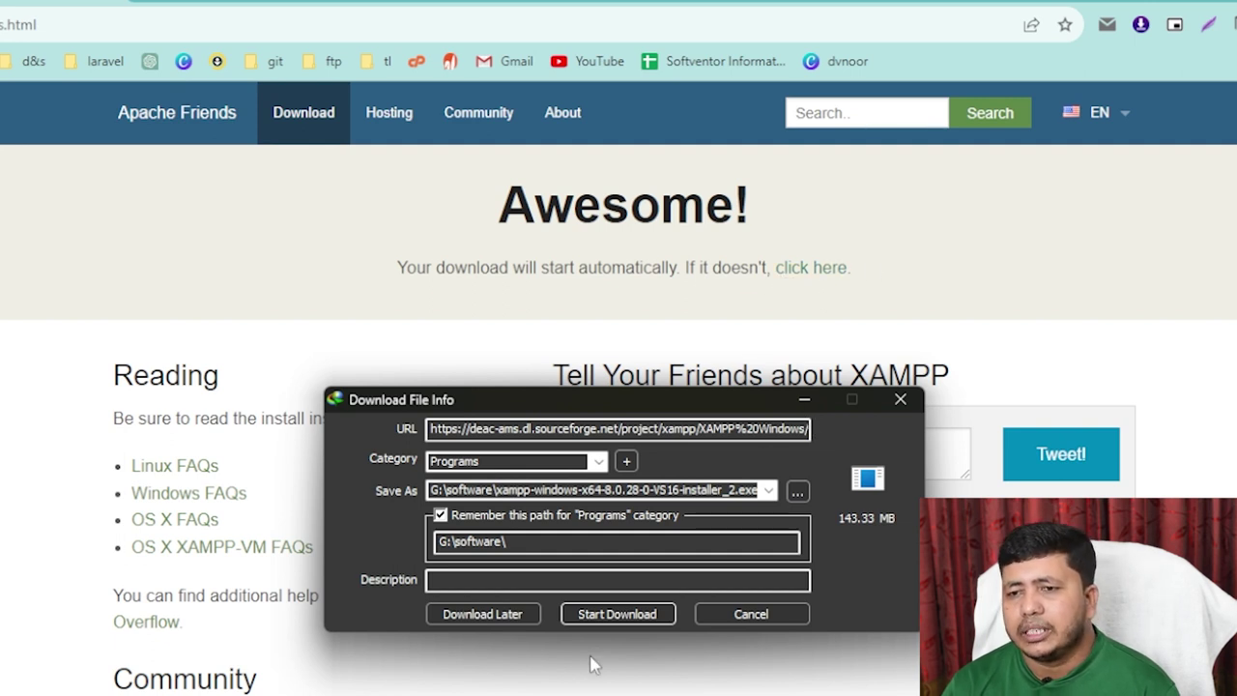
{"action": "left_click", "coordinate": [619, 610]}
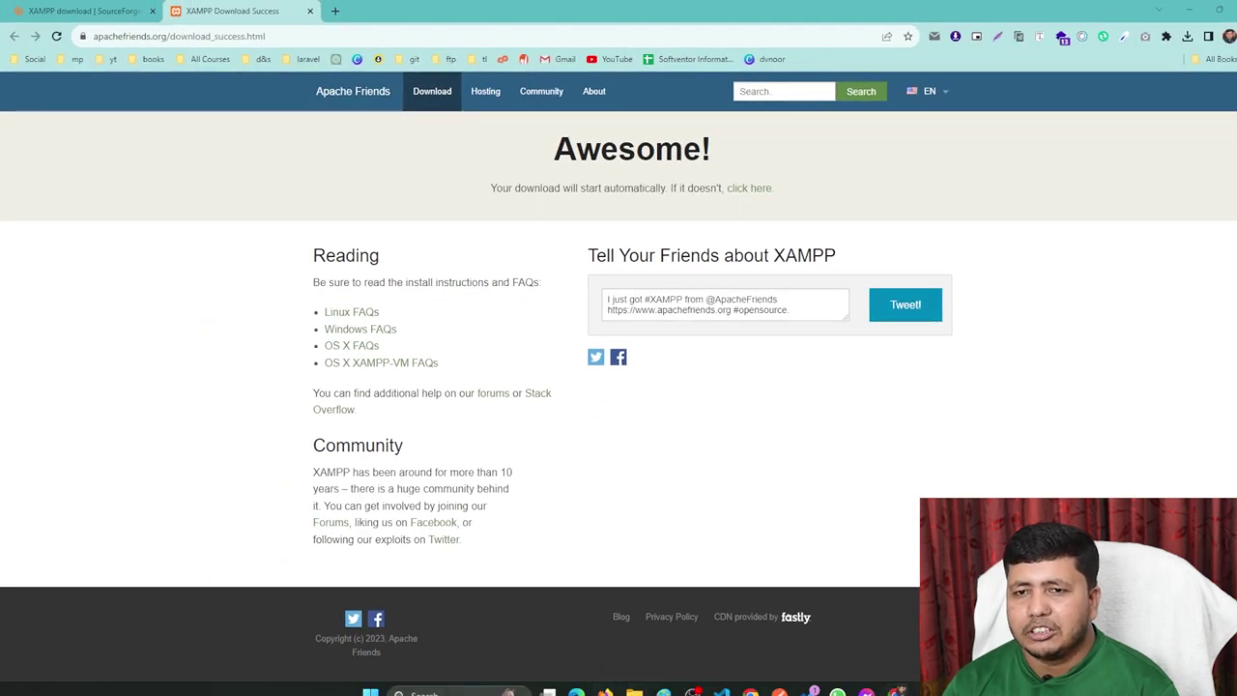
{"action": "key", "text": "super+e"}
Delete the old xampp 8.2.4 installer from G:\software and get past the Setup welcome page
{"action": "left_click", "coordinate": [48, 441]}
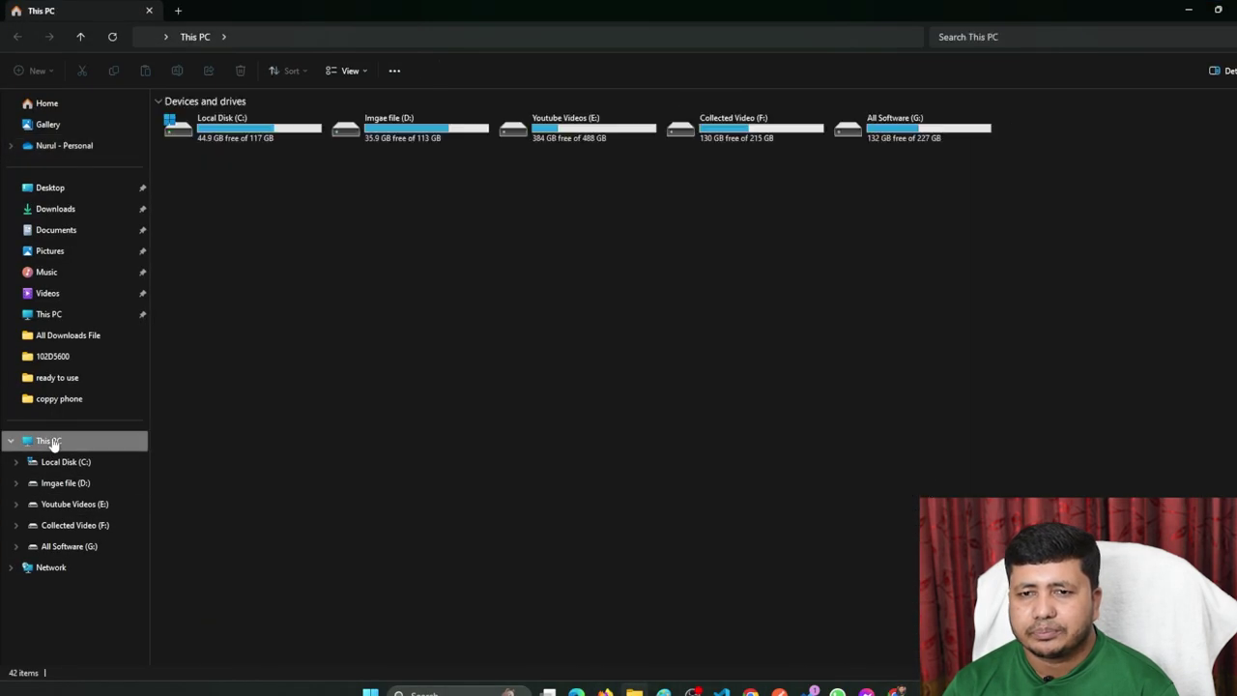
{"action": "double_click", "coordinate": [942, 128]}
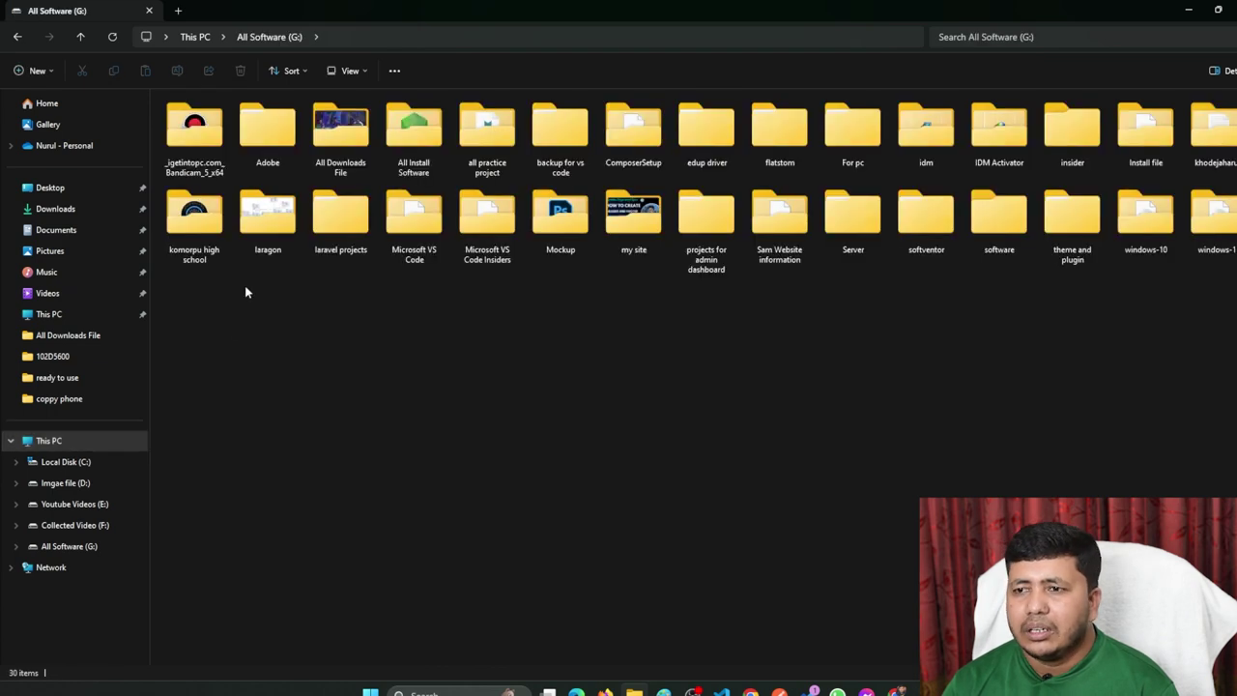
{"action": "double_click", "coordinate": [999, 217]}
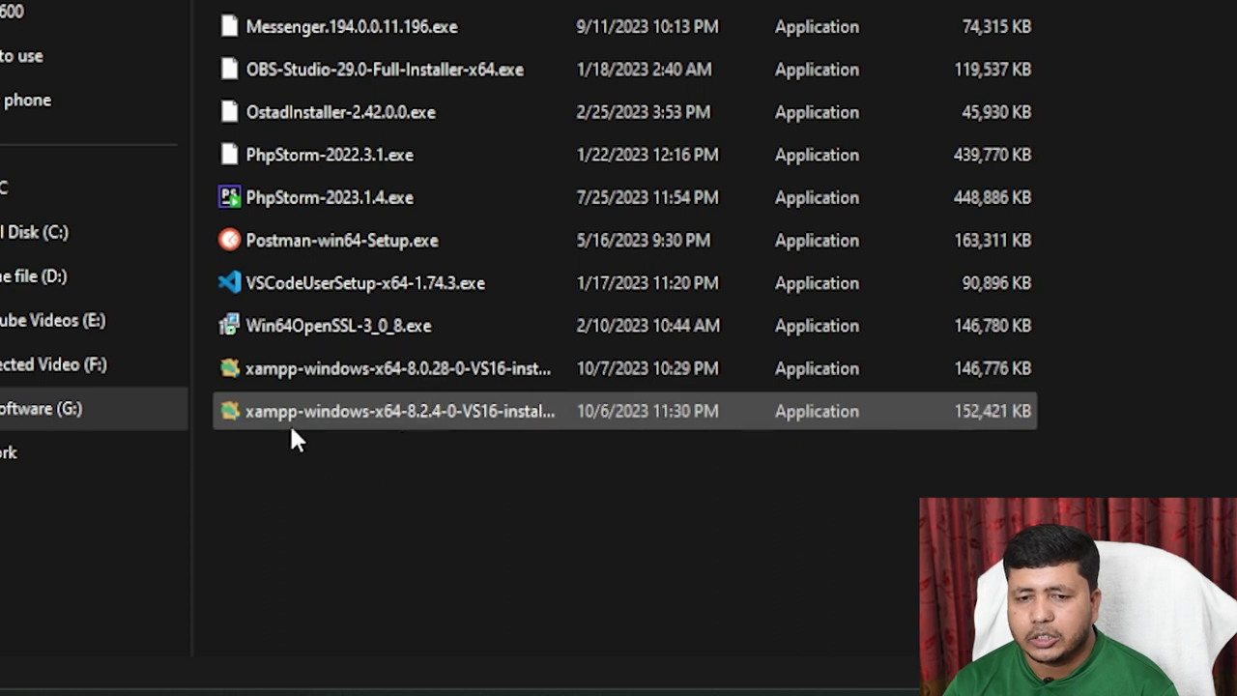
{"action": "left_click", "coordinate": [322, 420]}
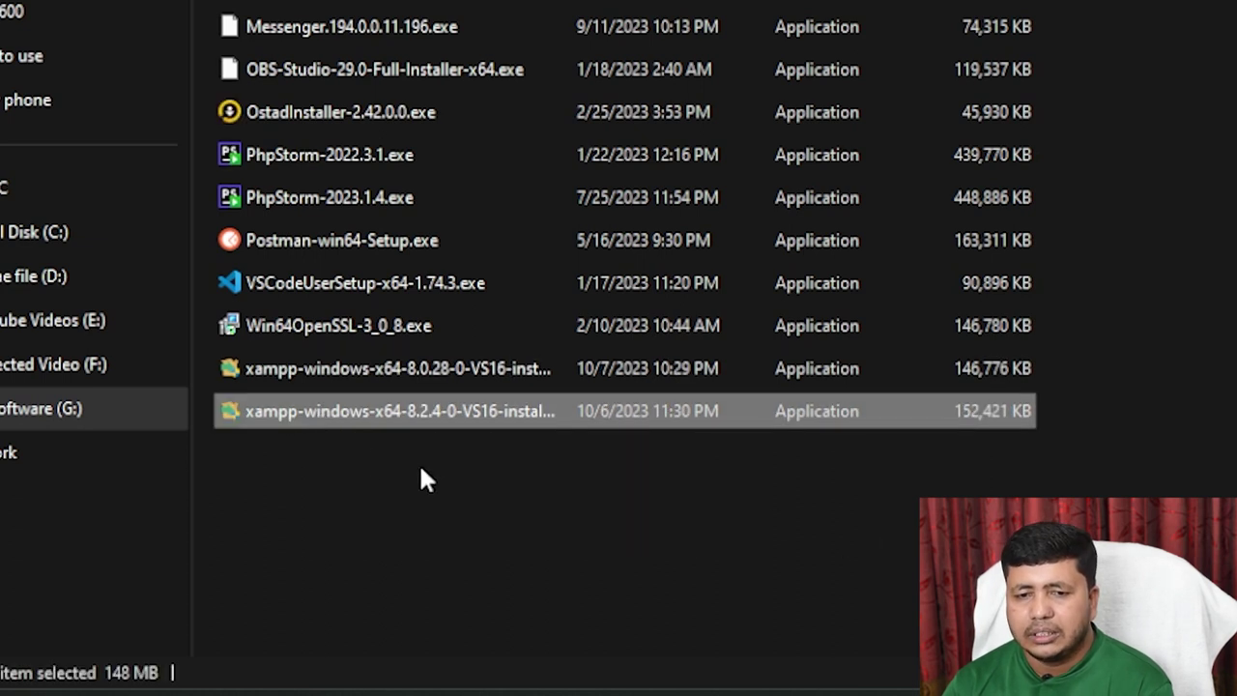
{"action": "key", "text": "Delete"}
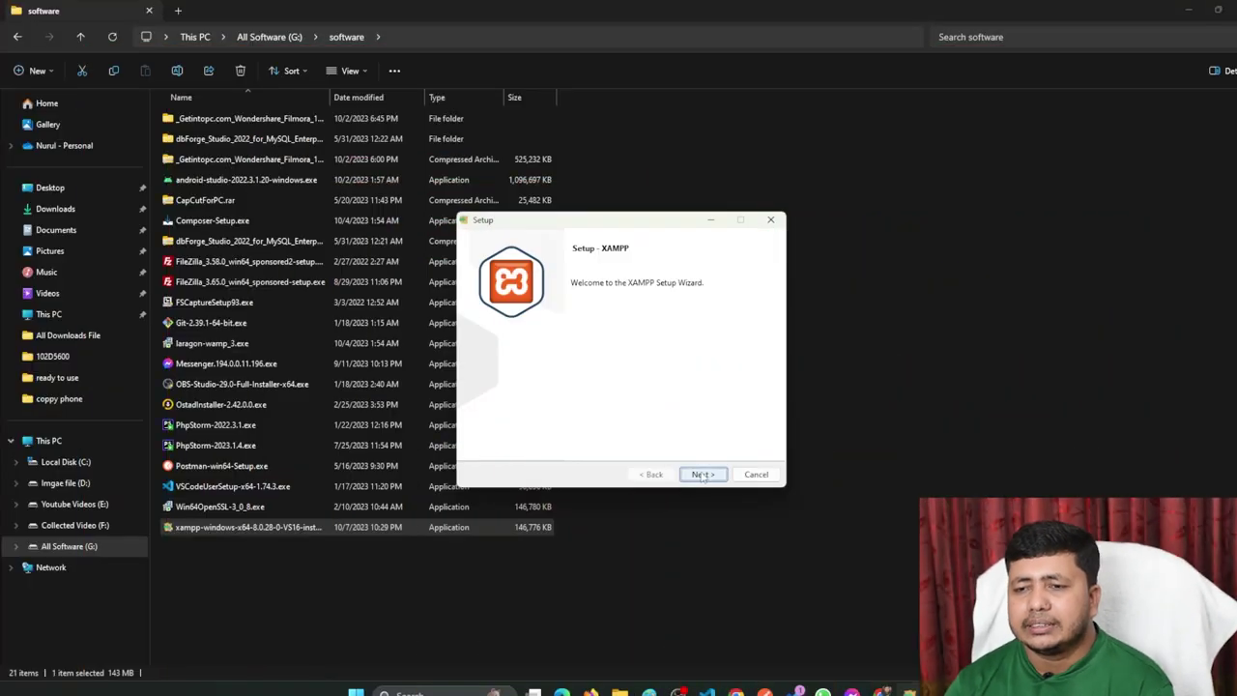
{"action": "left_click", "coordinate": [704, 475]}
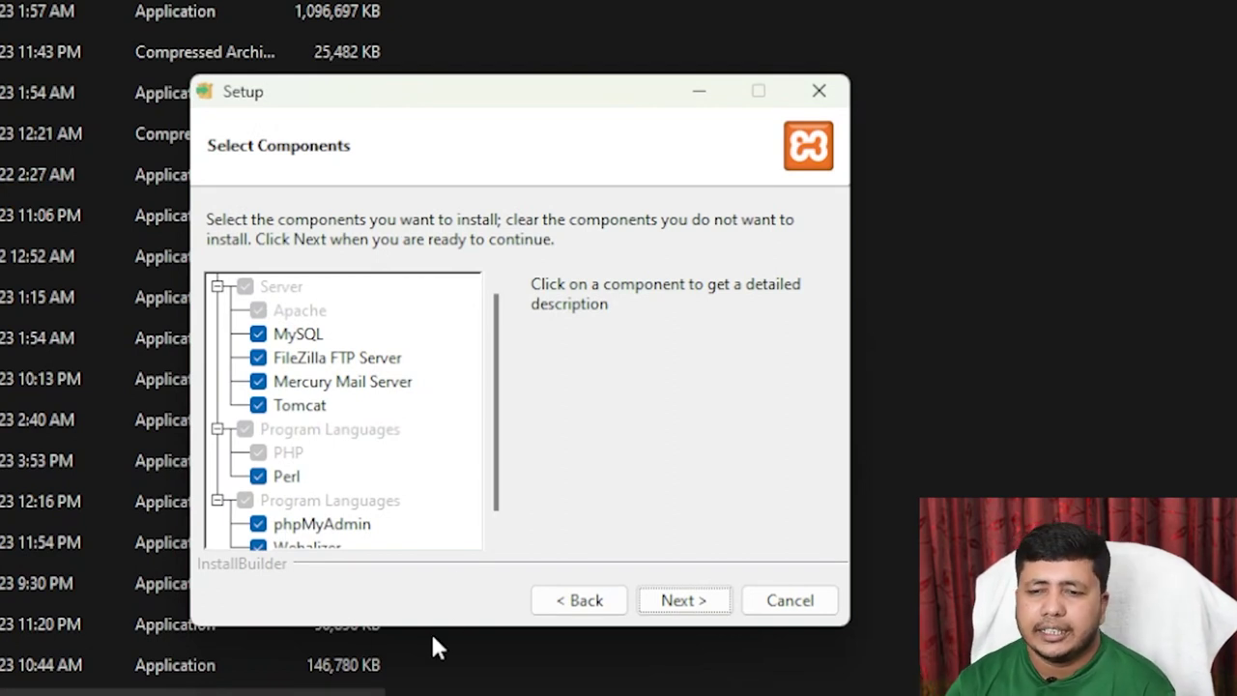
Keep the default XAMPP components and browse the All Software (G:) drive for an install folder
{"action": "left_click", "coordinate": [673, 607]}
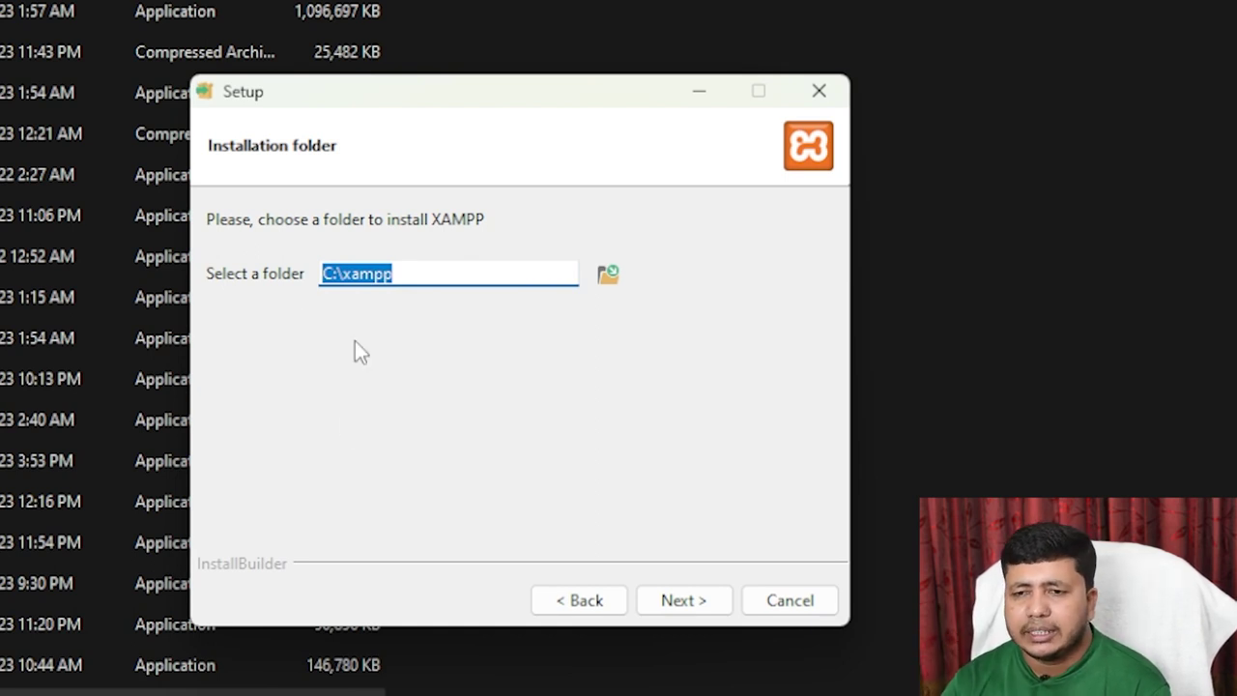
{"action": "left_click", "coordinate": [607, 275]}
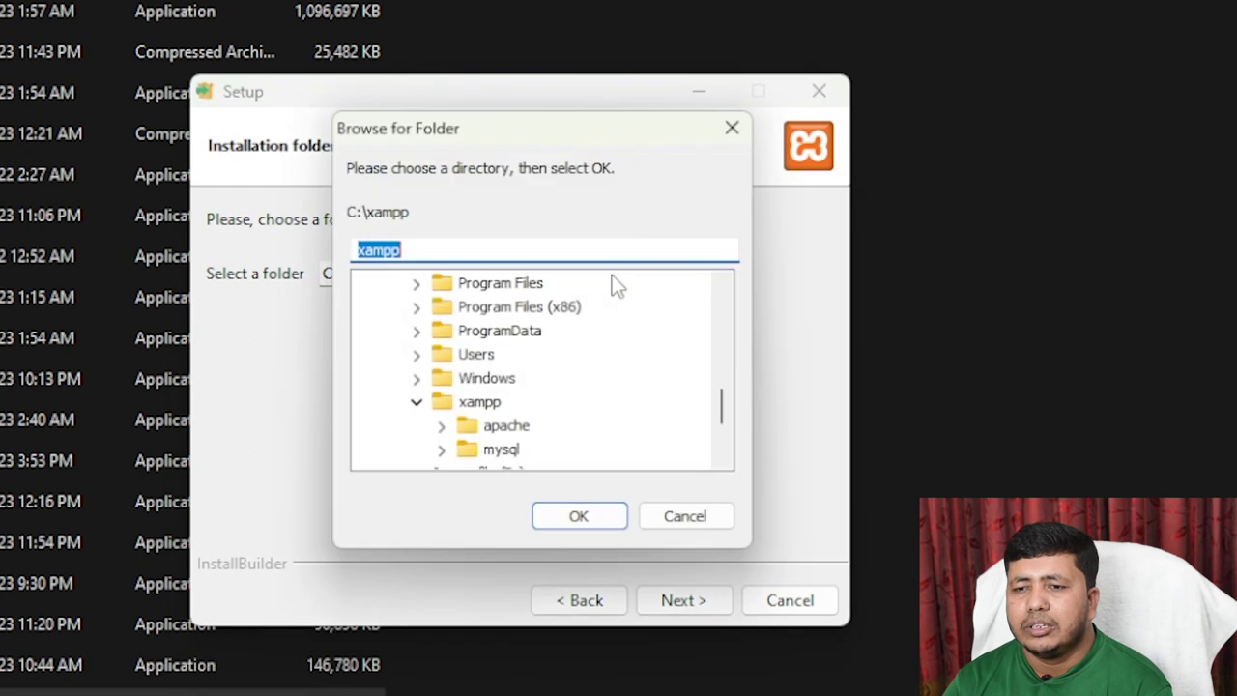
{"action": "scroll", "coordinate": [505, 469], "scroll_direction": "down", "scroll_amount": 1}
{"action": "scroll", "coordinate": [439, 452], "scroll_direction": "down", "scroll_amount": 1}
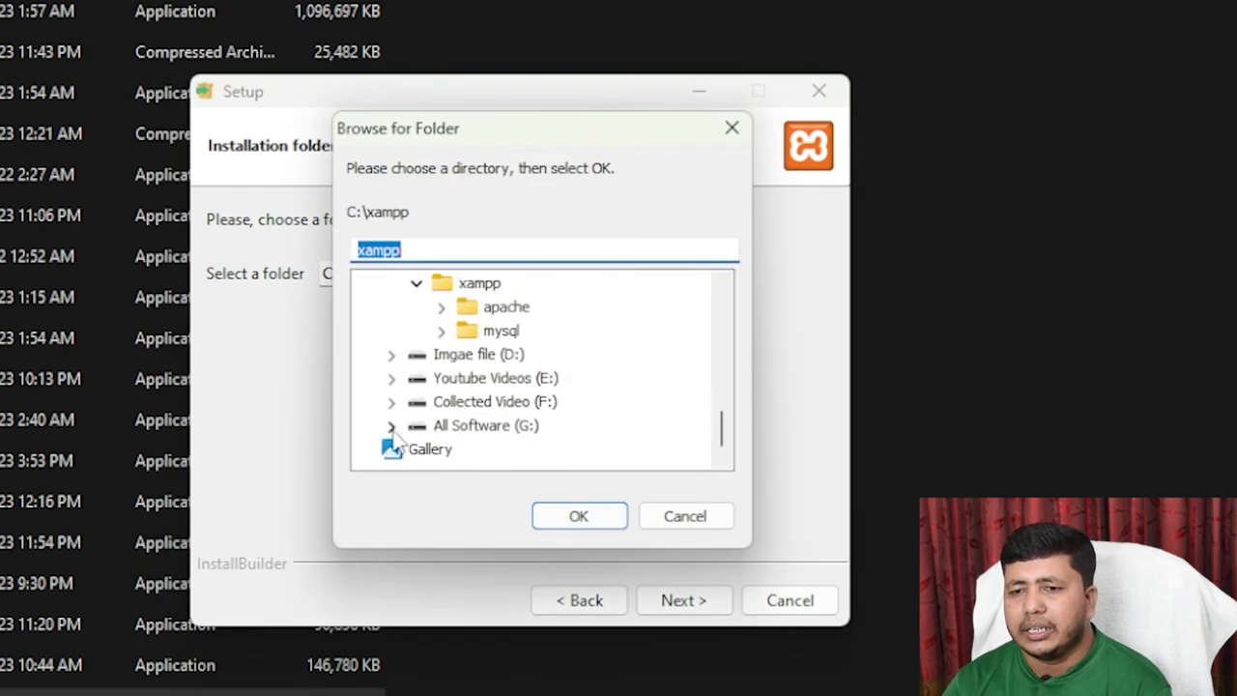
{"action": "left_click", "coordinate": [390, 426]}
{"action": "scroll", "coordinate": [474, 444], "scroll_direction": "down", "scroll_amount": 4}
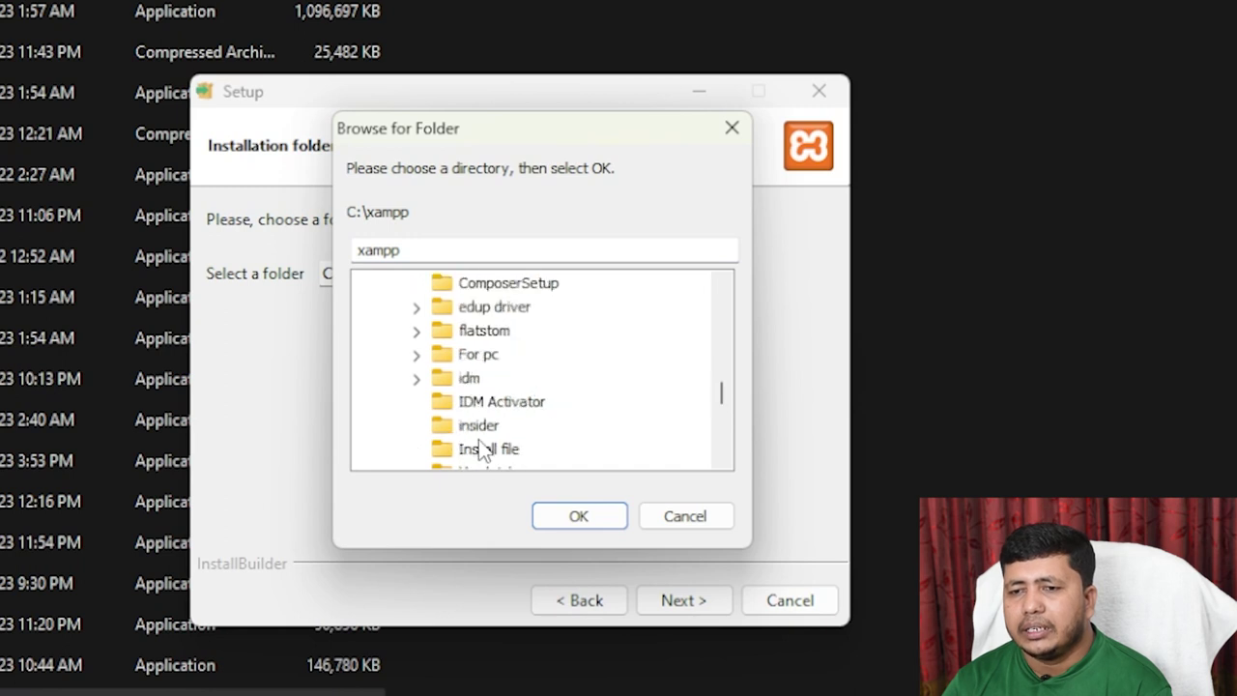
{"action": "scroll", "coordinate": [483, 446], "scroll_direction": "down", "scroll_amount": 4}
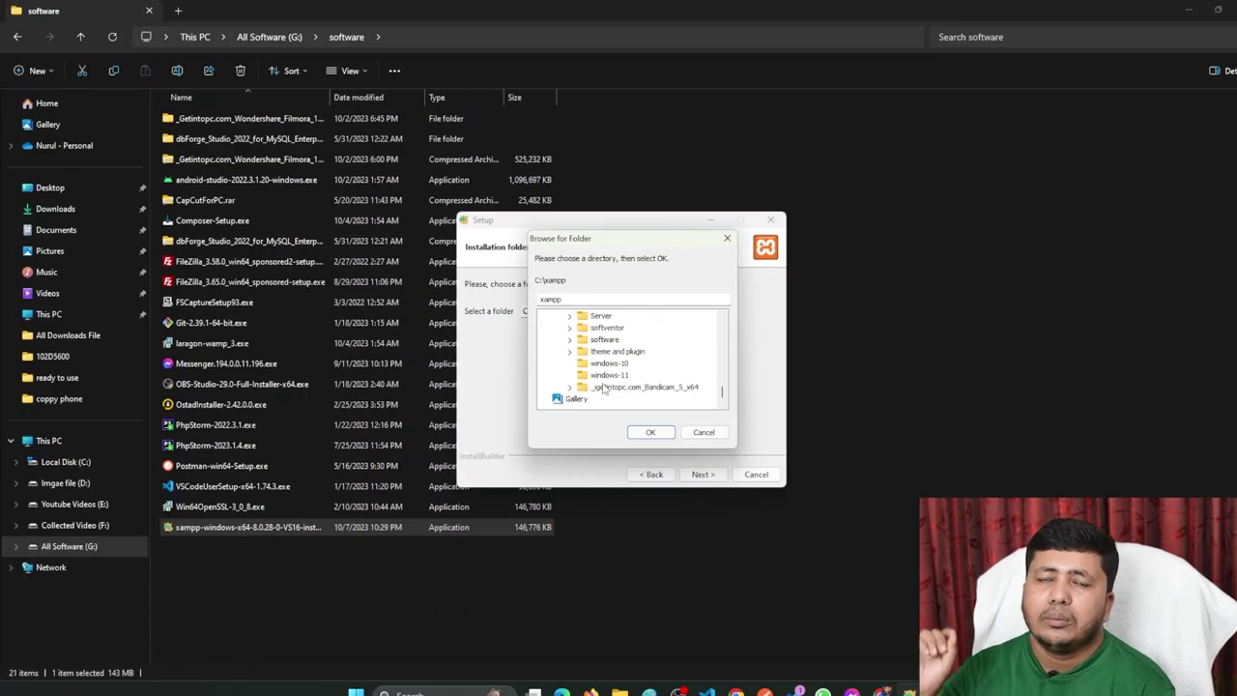
Create a new folder named xampp at the root of the All Software (G:) drive
{"action": "left_click", "coordinate": [180, 11]}
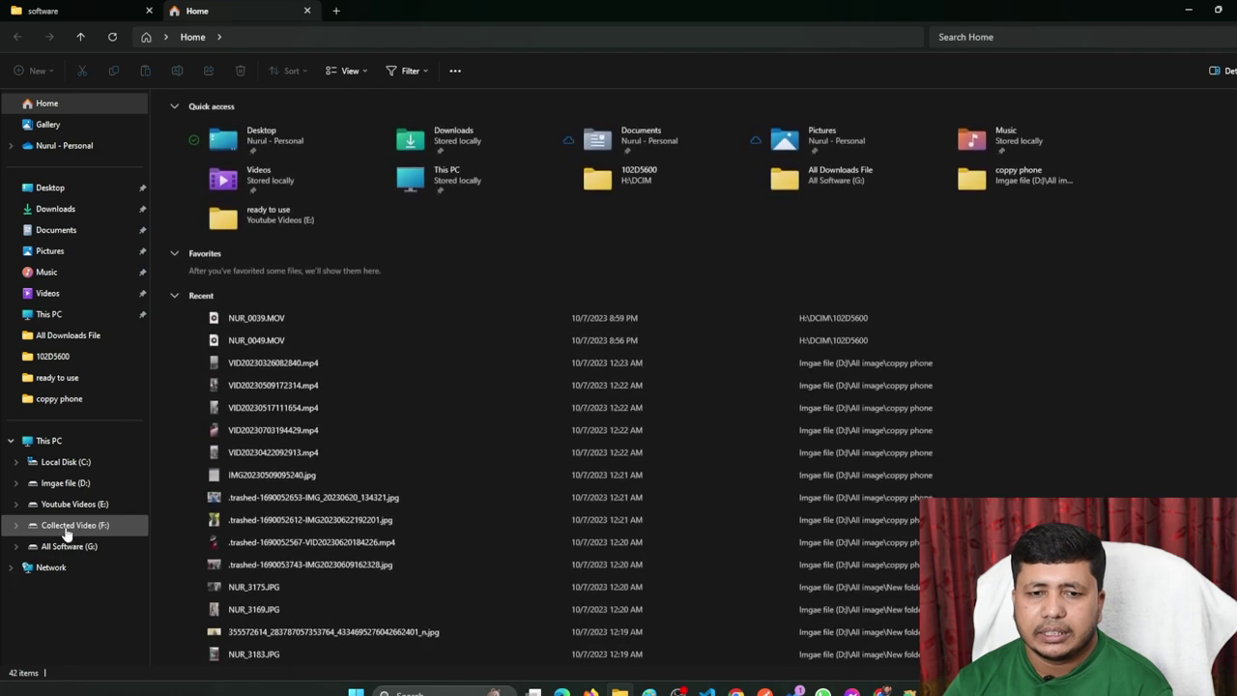
{"action": "left_click", "coordinate": [68, 547]}
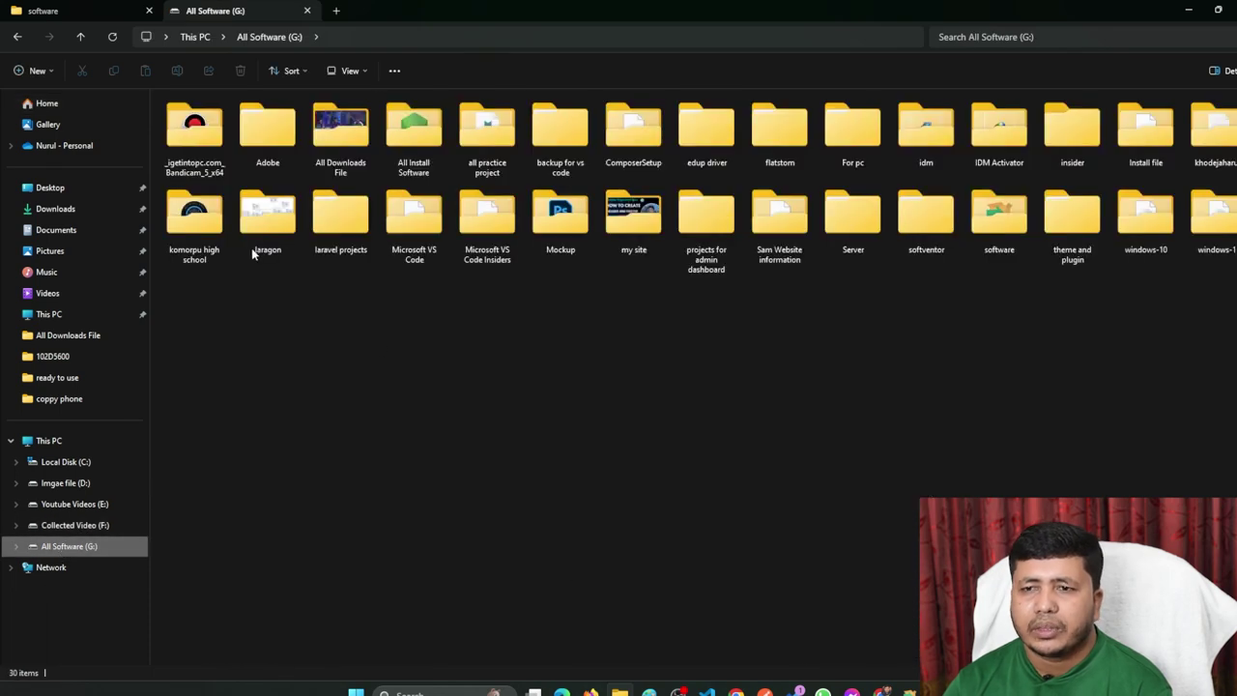
{"action": "right_click", "coordinate": [378, 322]}
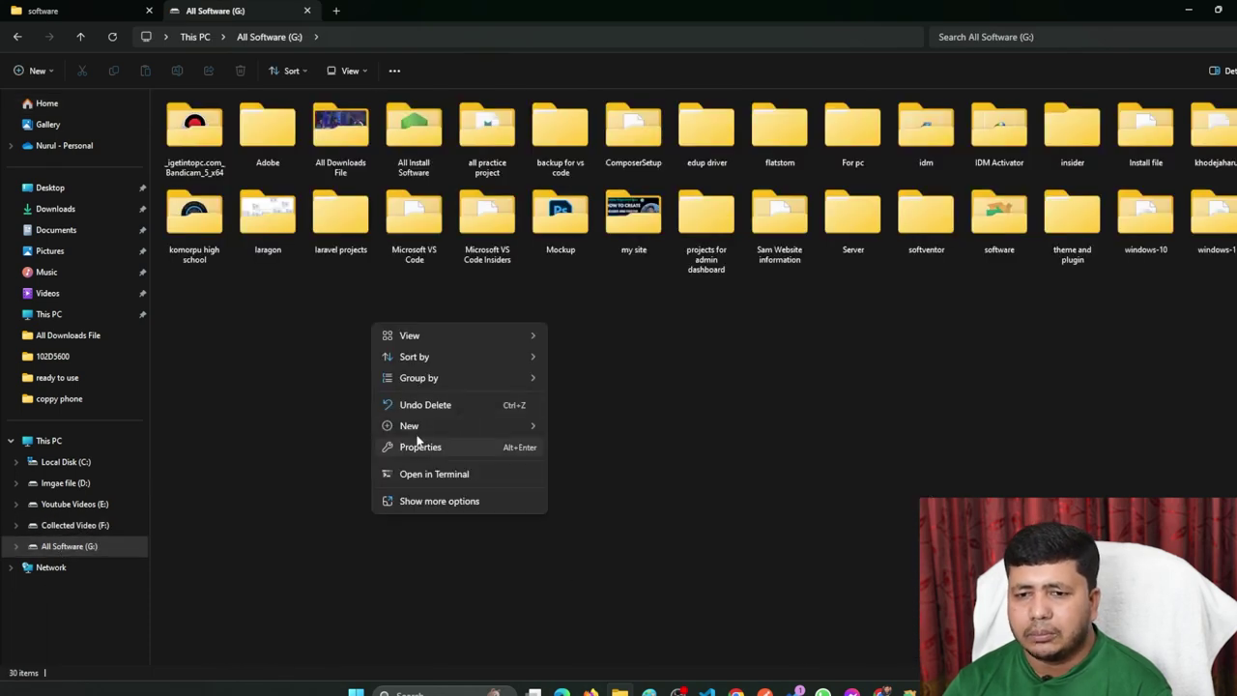
{"action": "mouse_move", "coordinate": [406, 426]}
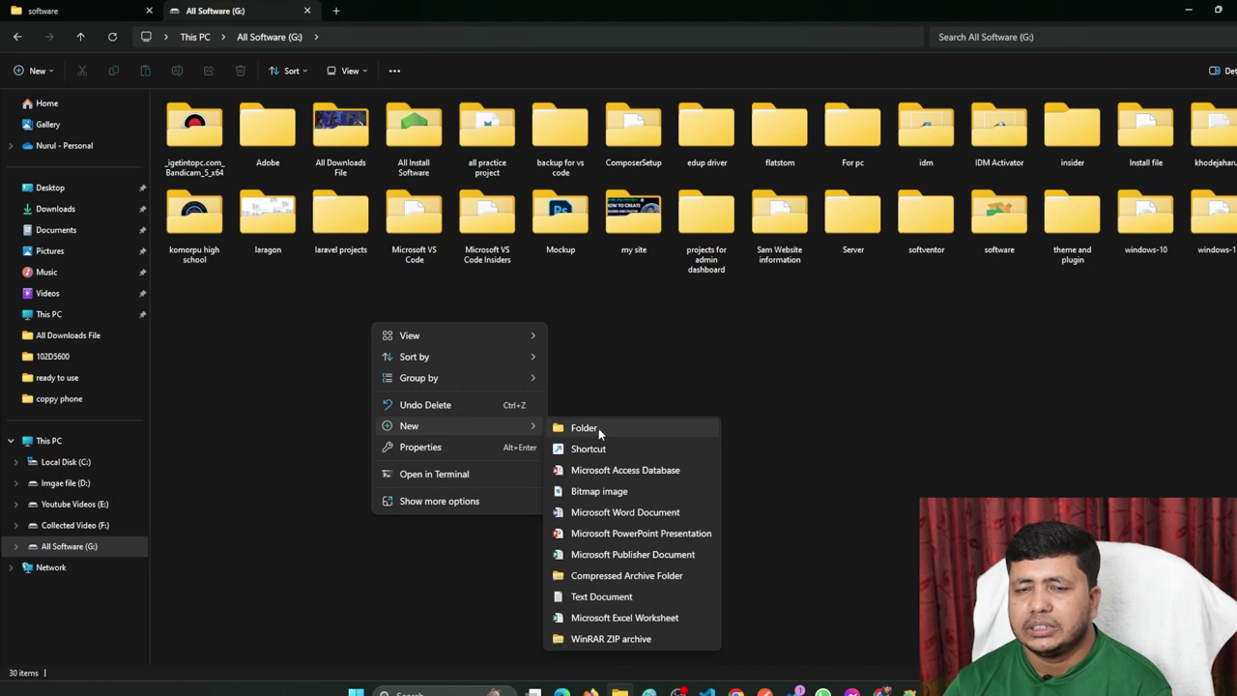
{"action": "left_click", "coordinate": [598, 428]}
{"action": "type", "text": "xampp"}
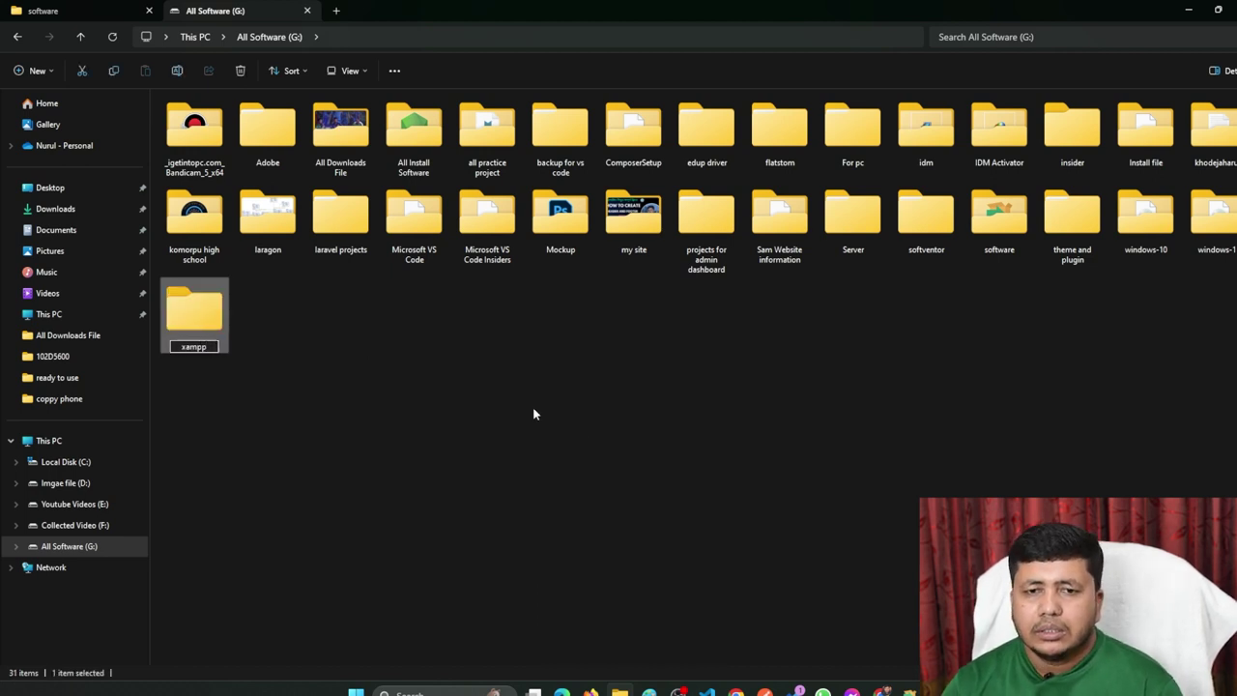
{"action": "left_click", "coordinate": [529, 408]}
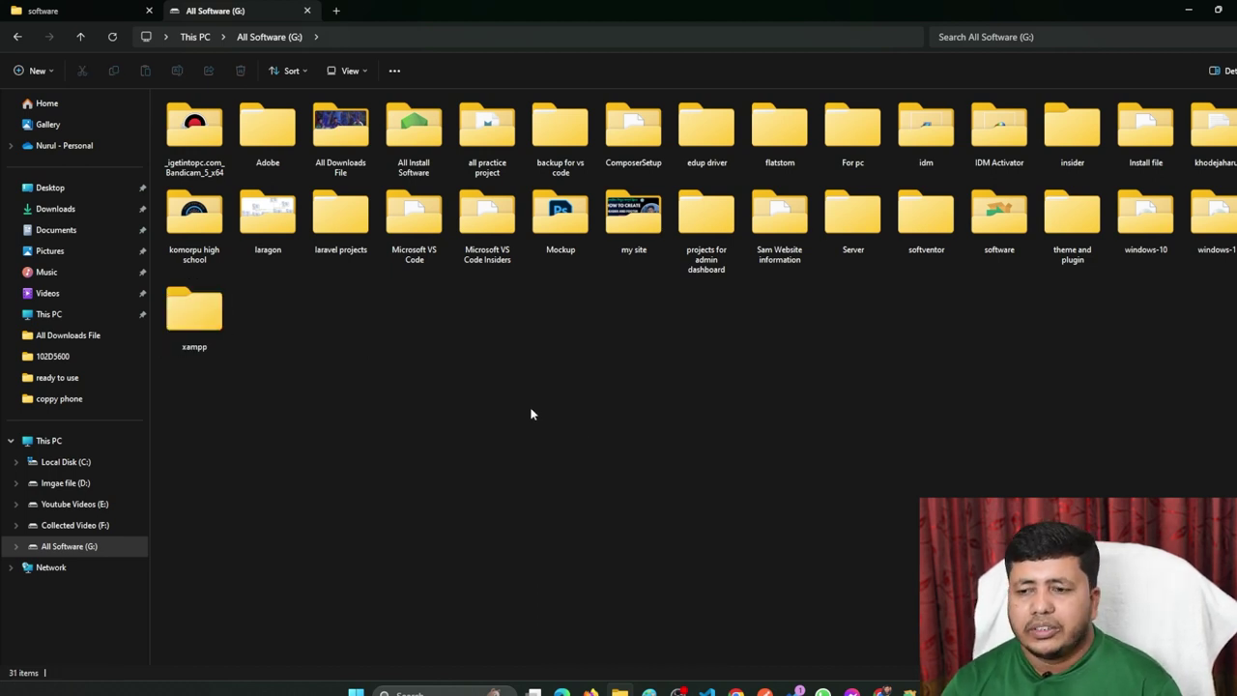
{"action": "key", "text": "alt+Tab"}
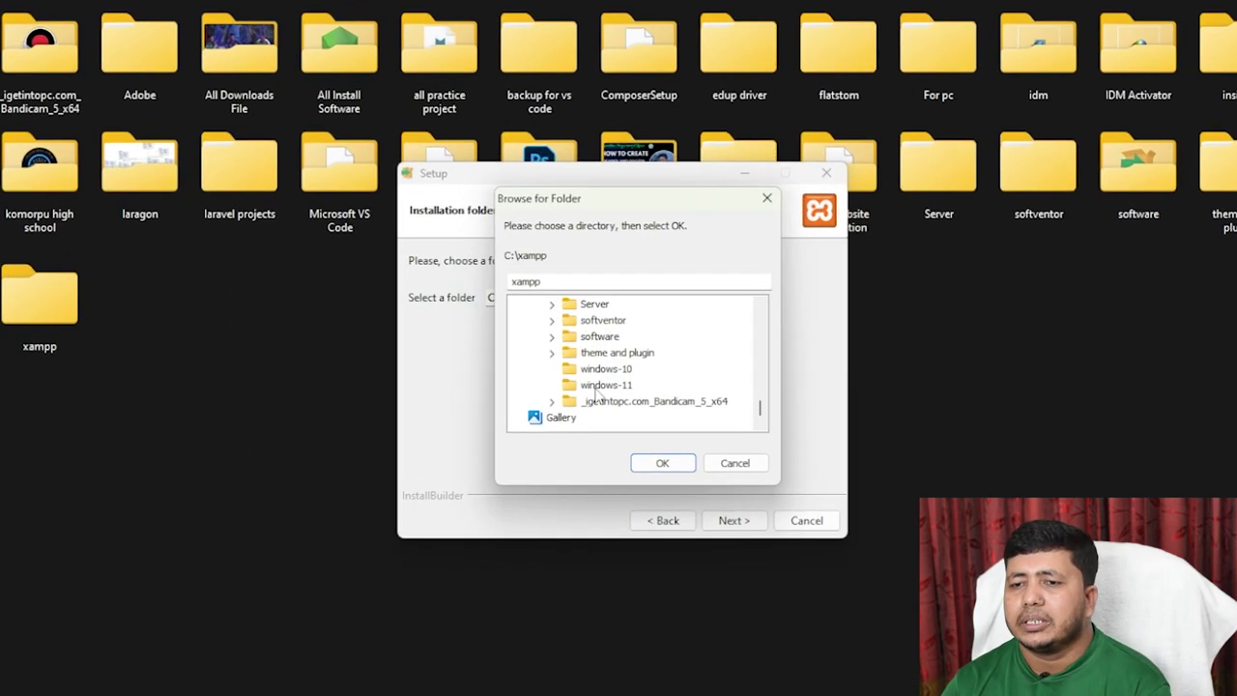
Close the folder browser and return to the Installation folder step
{"action": "scroll", "coordinate": [611, 390], "scroll_direction": "up", "scroll_amount": 8}
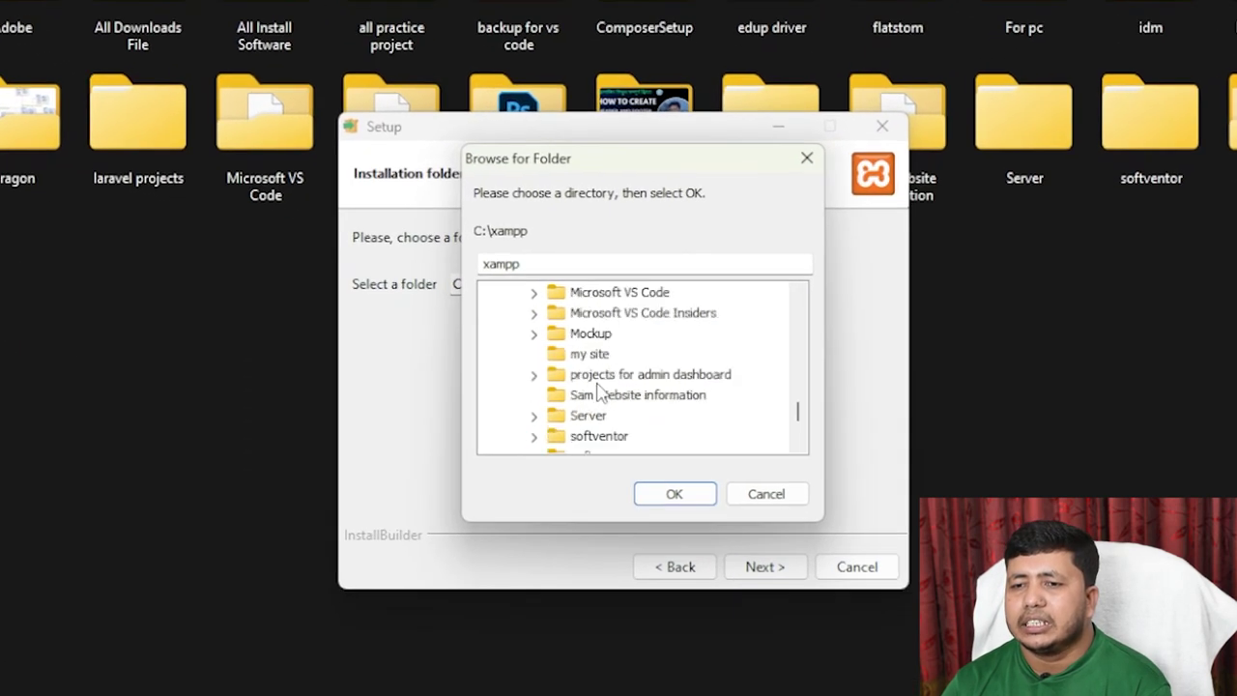
{"action": "left_click", "coordinate": [807, 158]}
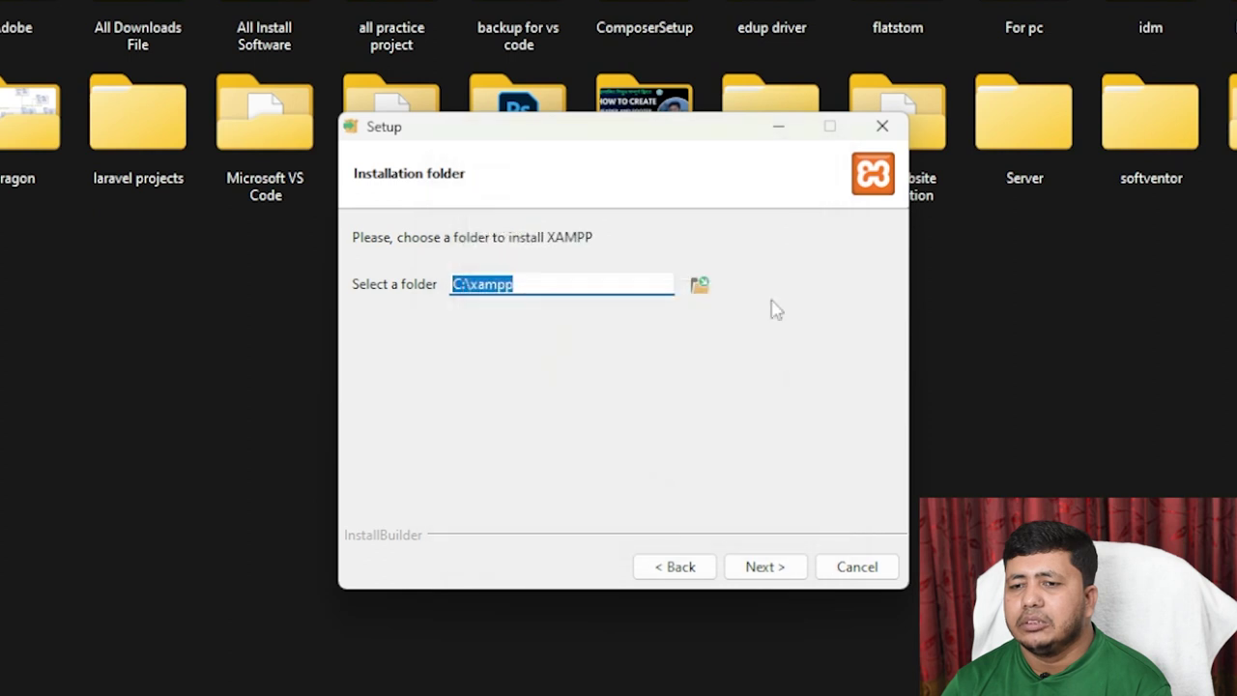
{"action": "left_click", "coordinate": [679, 568]}
{"action": "left_click", "coordinate": [755, 568]}
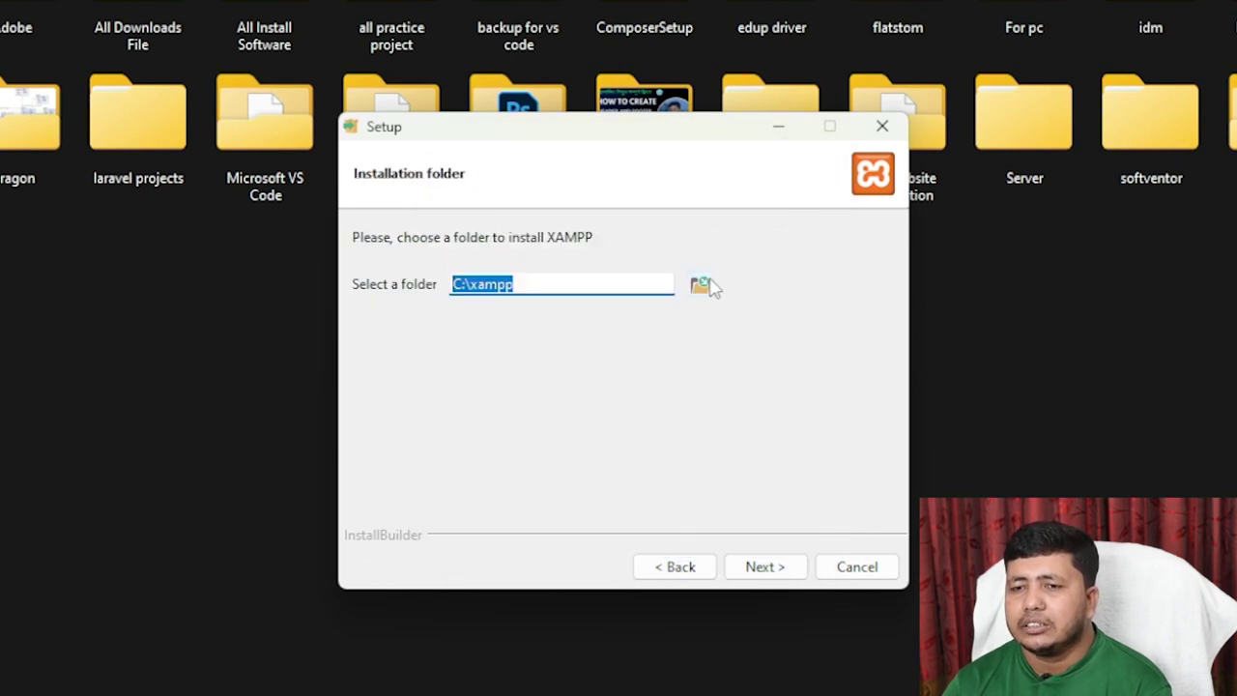
Choose the new G:\xampp folder as the XAMPP installation folder
{"action": "left_click", "coordinate": [699, 285]}
{"action": "scroll", "coordinate": [590, 411], "scroll_direction": "down", "scroll_amount": 2}
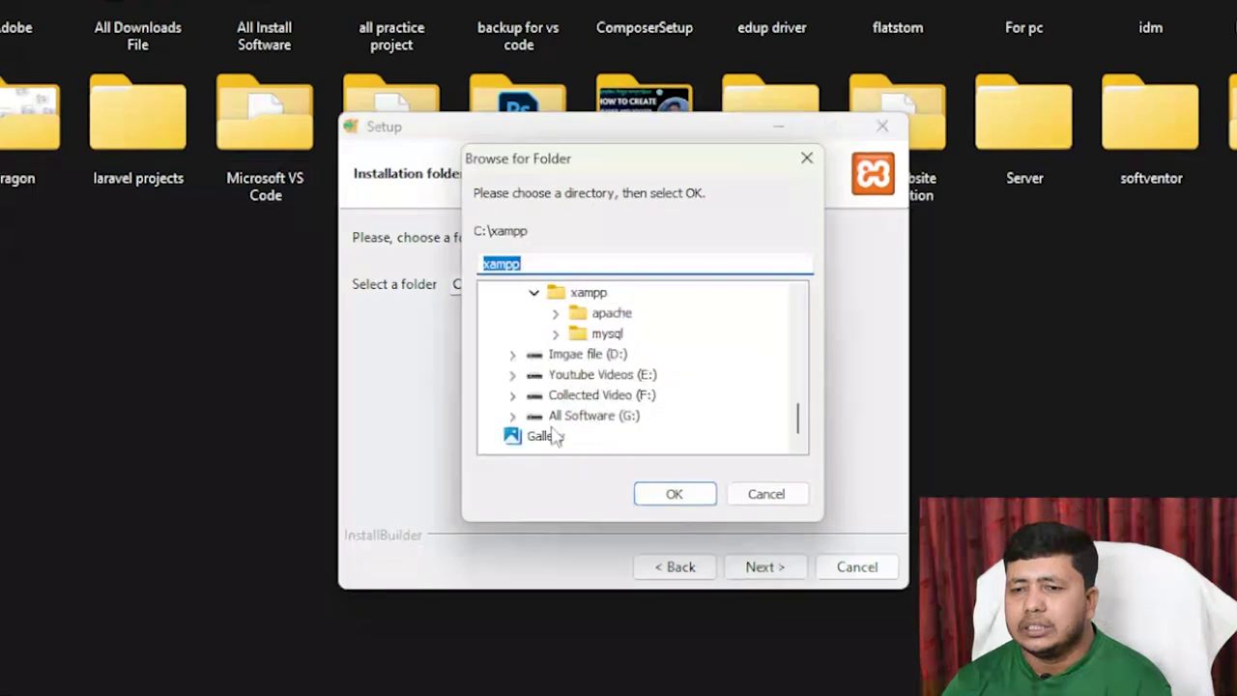
{"action": "left_click", "coordinate": [577, 417]}
{"action": "left_click", "coordinate": [513, 416]}
{"action": "scroll", "coordinate": [652, 414], "scroll_direction": "down", "scroll_amount": 8}
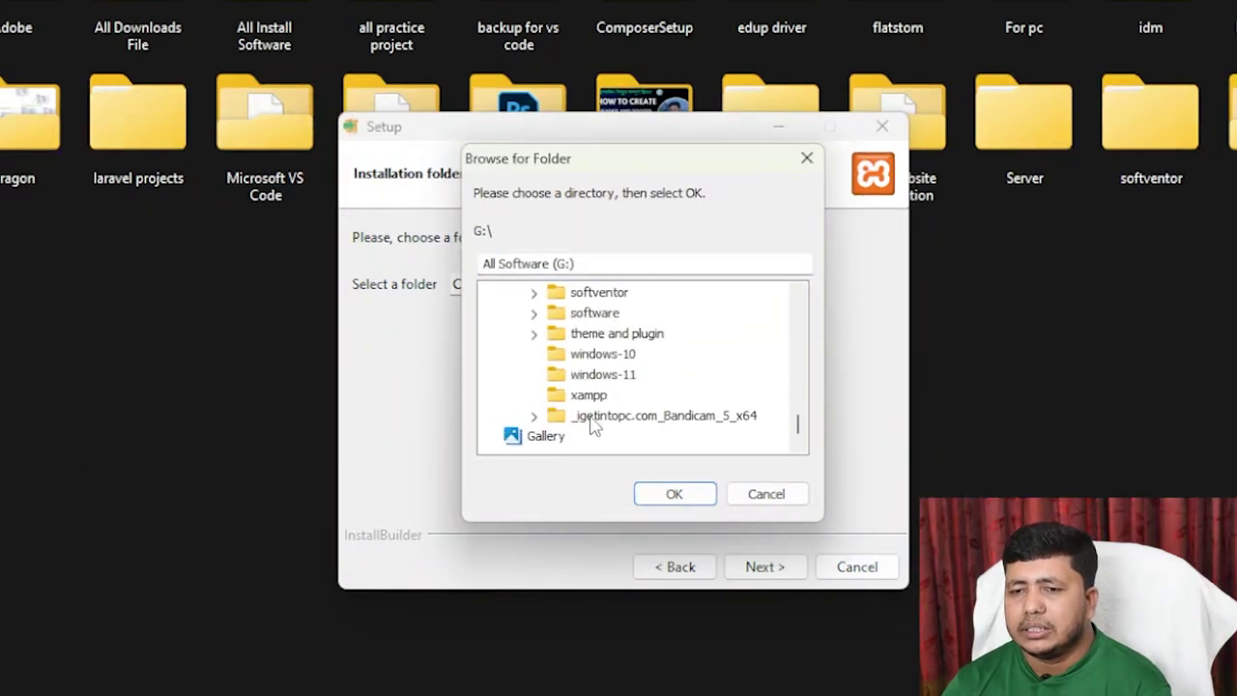
{"action": "left_click", "coordinate": [589, 395]}
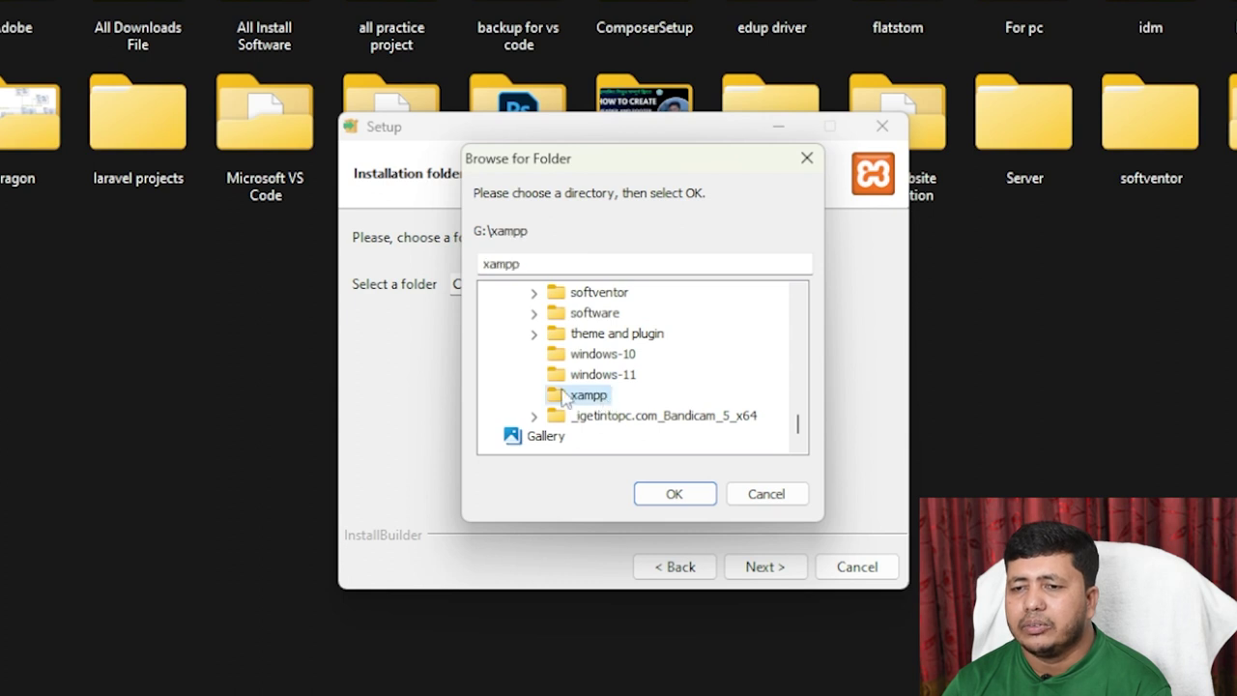
{"action": "left_click", "coordinate": [668, 497]}
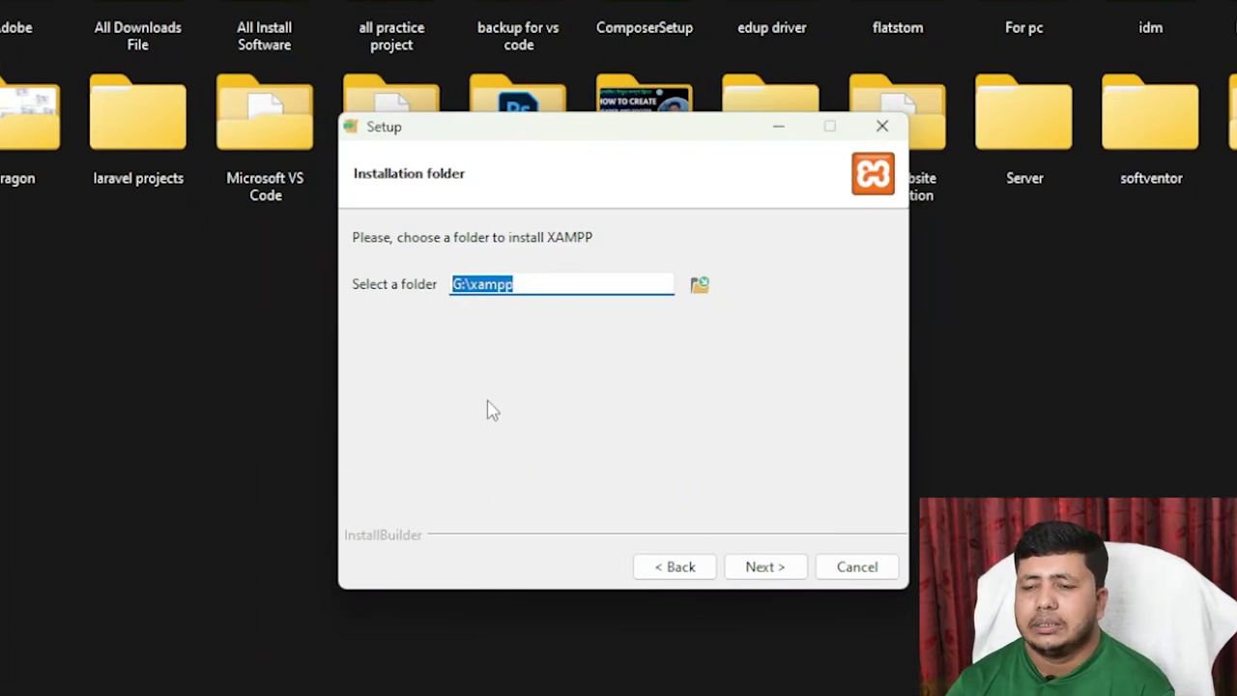
Keep English as the language and start installing XAMPP
{"action": "left_click", "coordinate": [770, 576]}
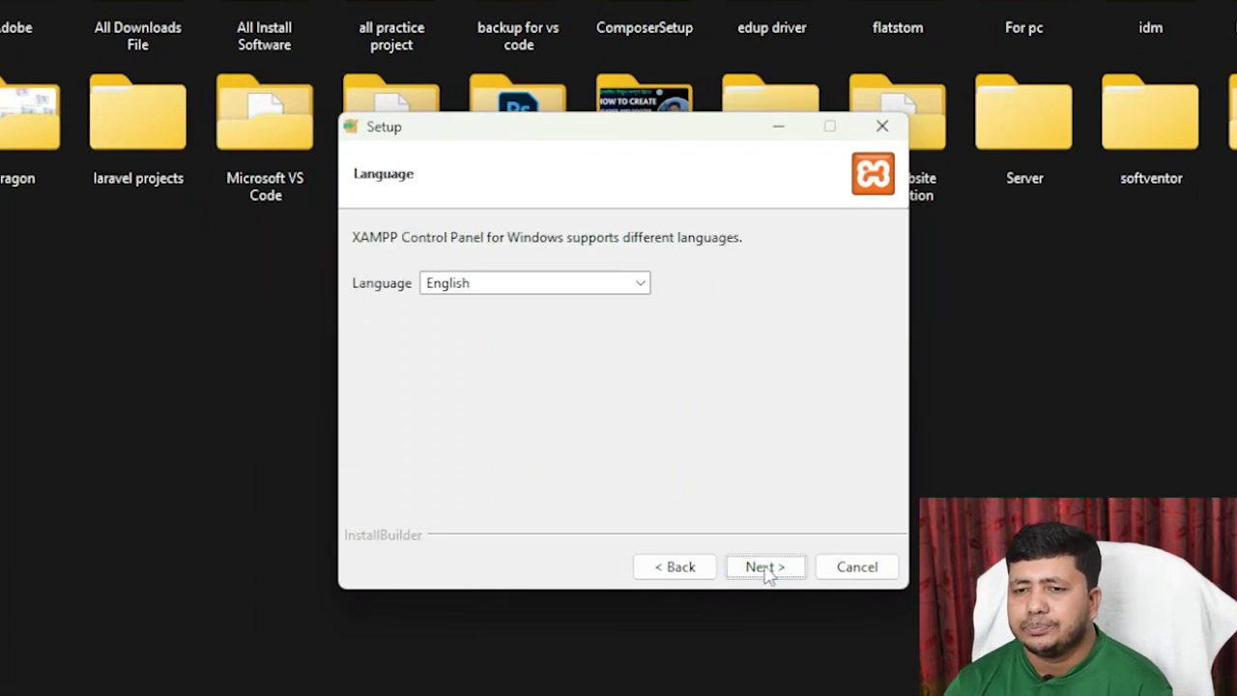
{"action": "left_click", "coordinate": [772, 577]}
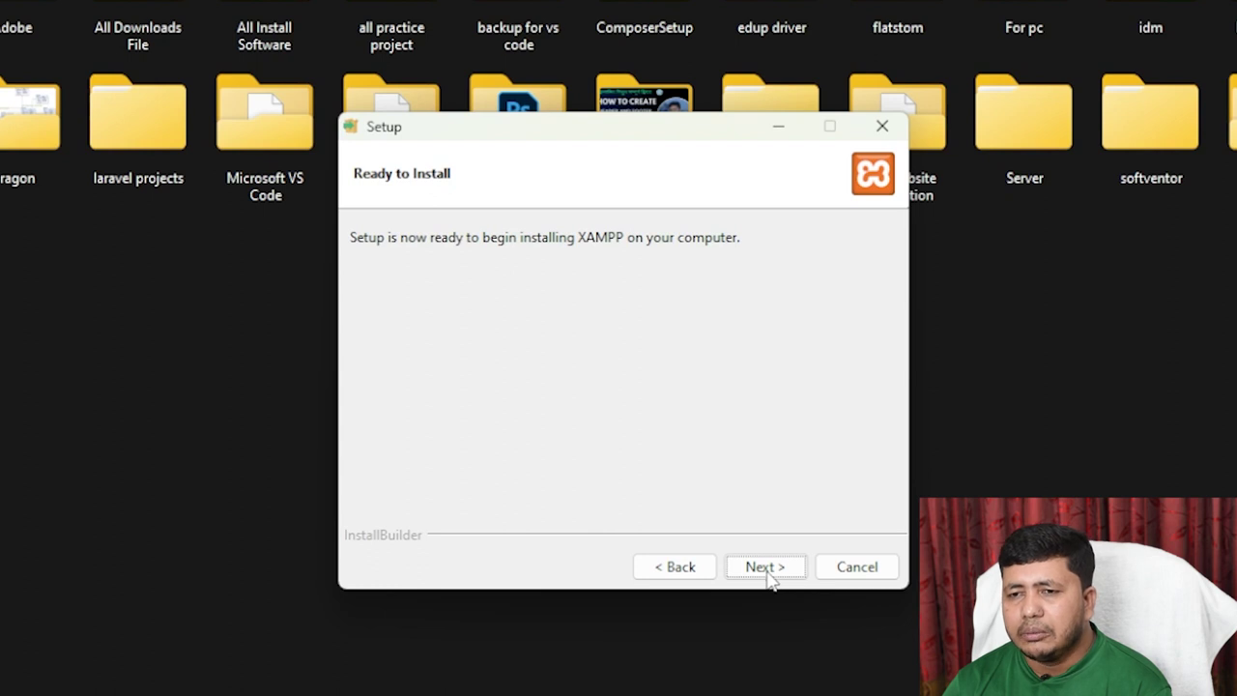
{"action": "left_click", "coordinate": [769, 570]}
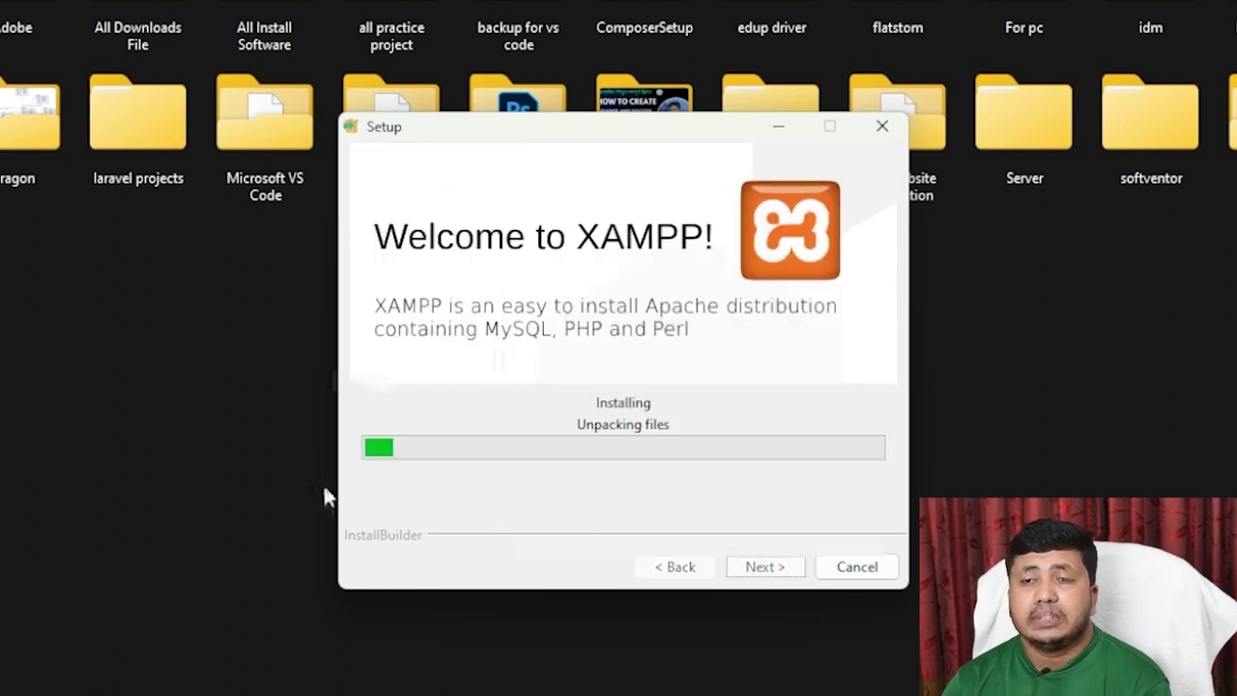
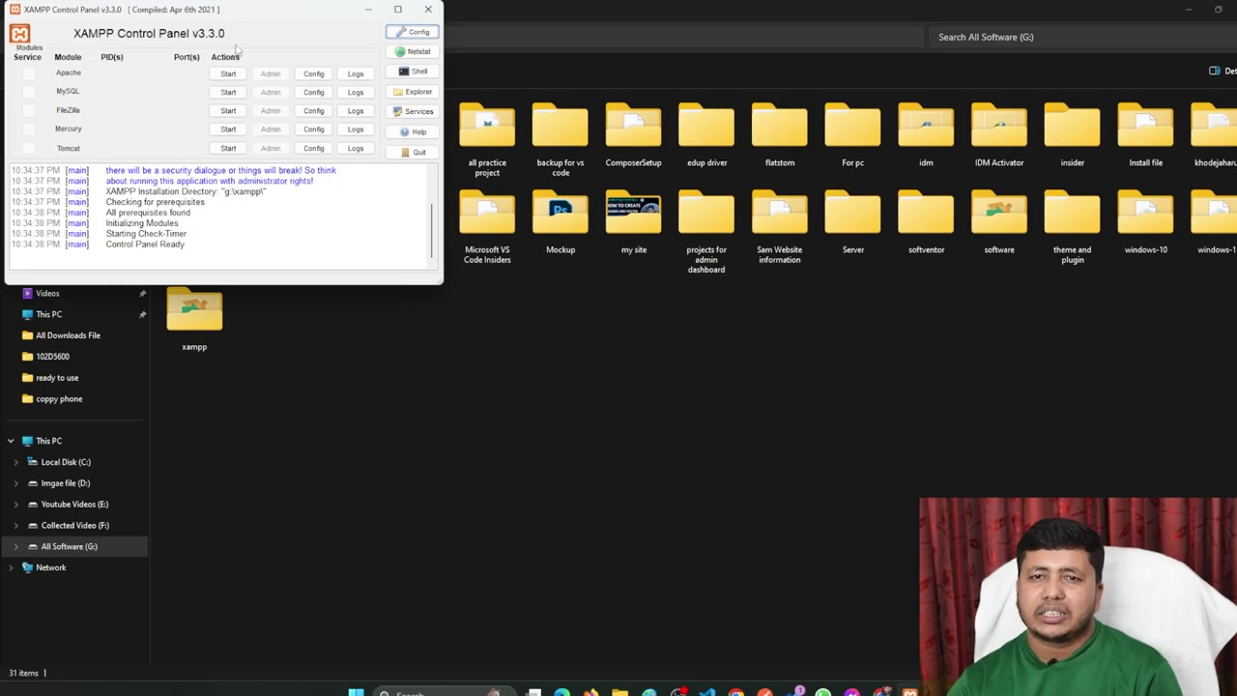
Start Apache (ports 80, 443) and MySQL (port 3306), then open phpMyAdmin from MySQL's Admin
{"action": "left_click_drag", "start_coordinate": [239, 14], "coordinate": [610, 209]}
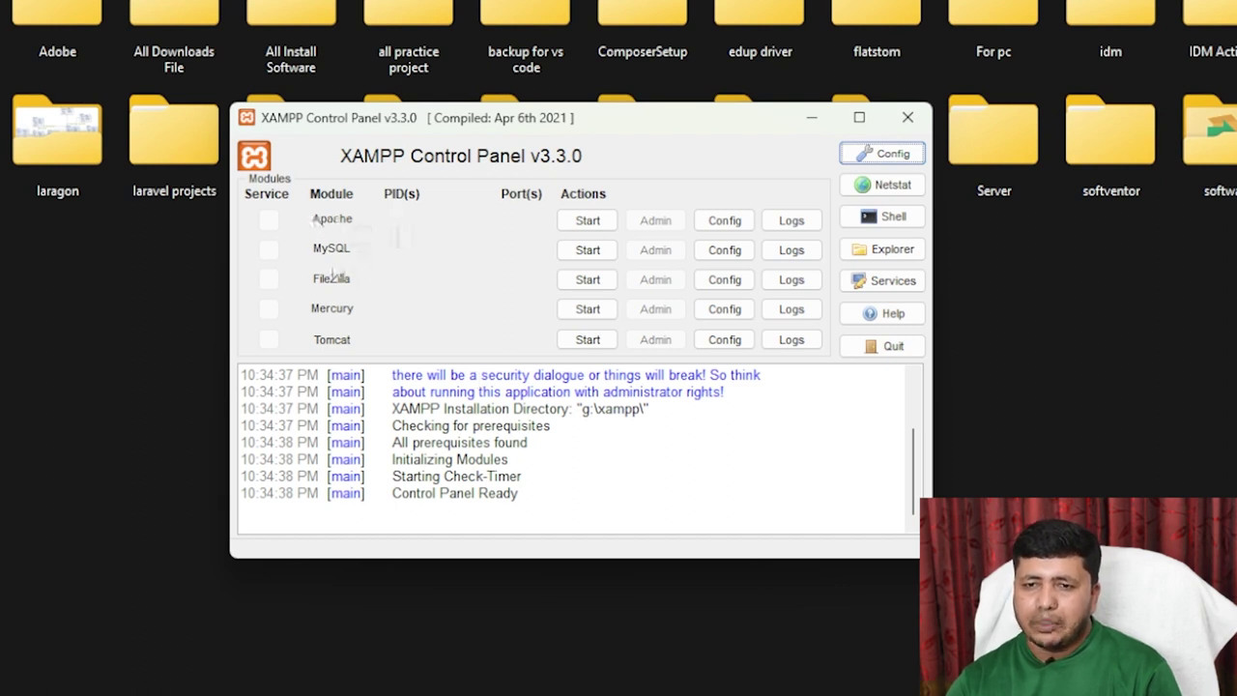
{"action": "left_click", "coordinate": [584, 221]}
{"action": "left_click", "coordinate": [588, 250]}
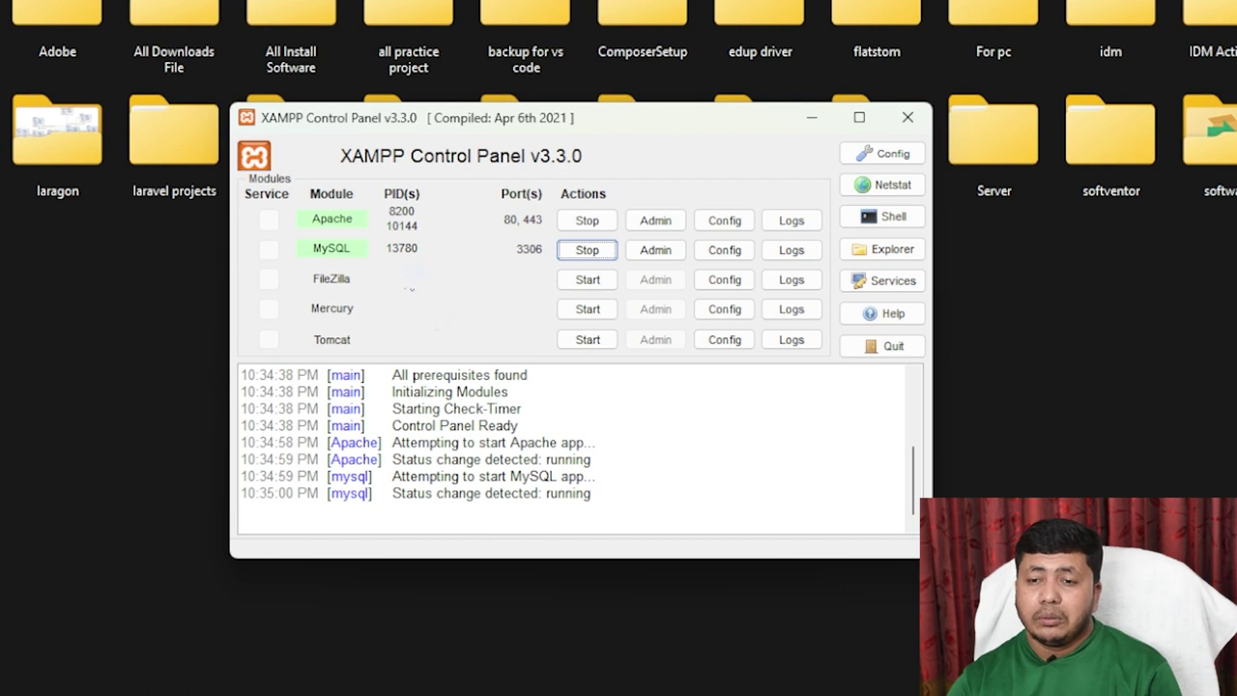
{"action": "scroll", "coordinate": [467, 445], "scroll_direction": "up", "scroll_amount": 4}
{"action": "scroll", "coordinate": [467, 444], "scroll_direction": "down", "scroll_amount": 3}
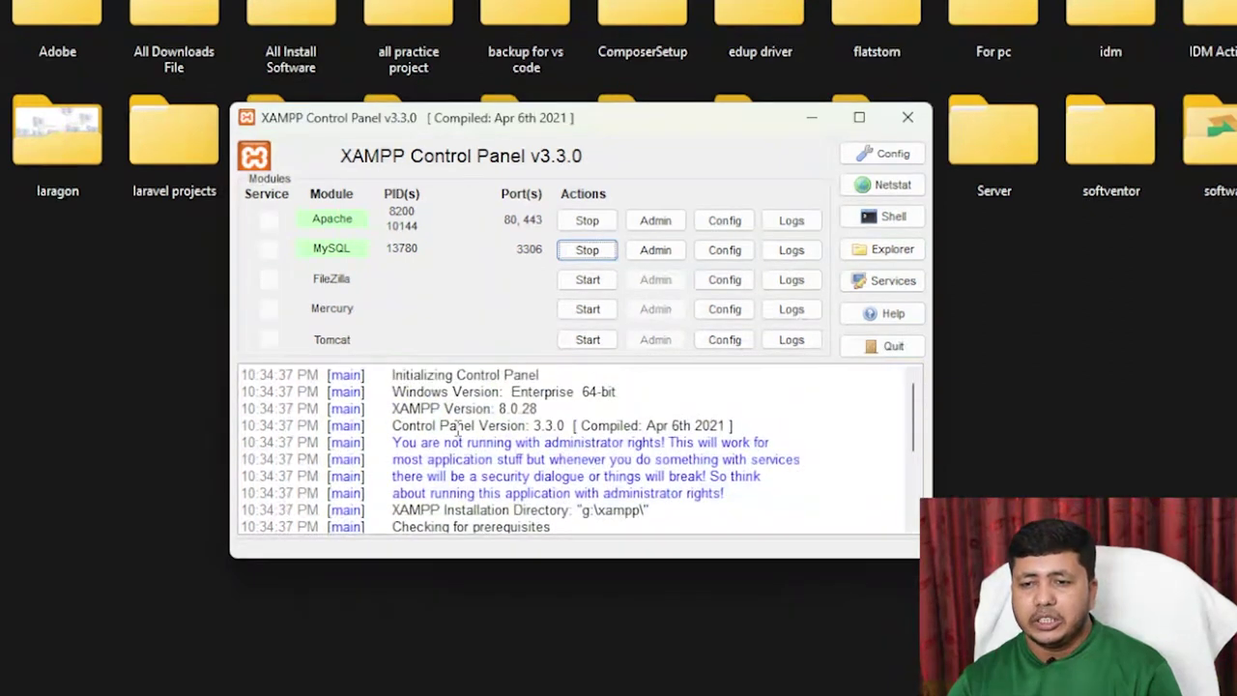
{"action": "scroll", "coordinate": [441, 445], "scroll_direction": "up", "scroll_amount": 4}
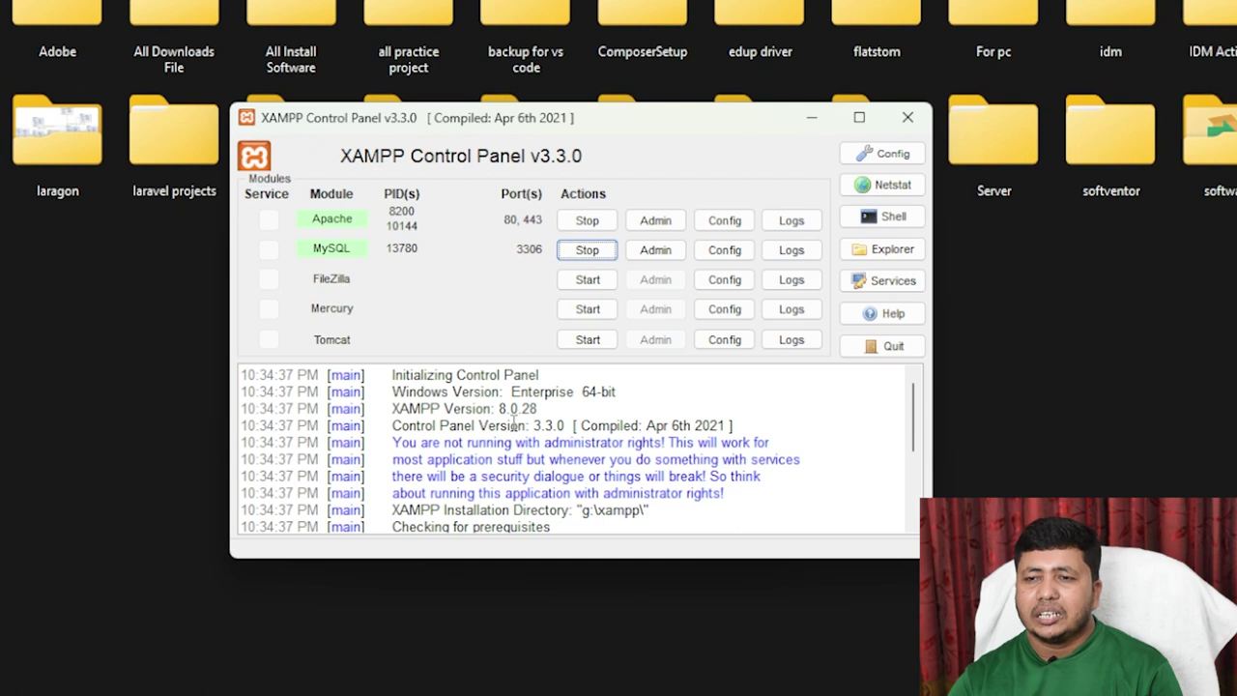
{"action": "left_click", "coordinate": [643, 253]}
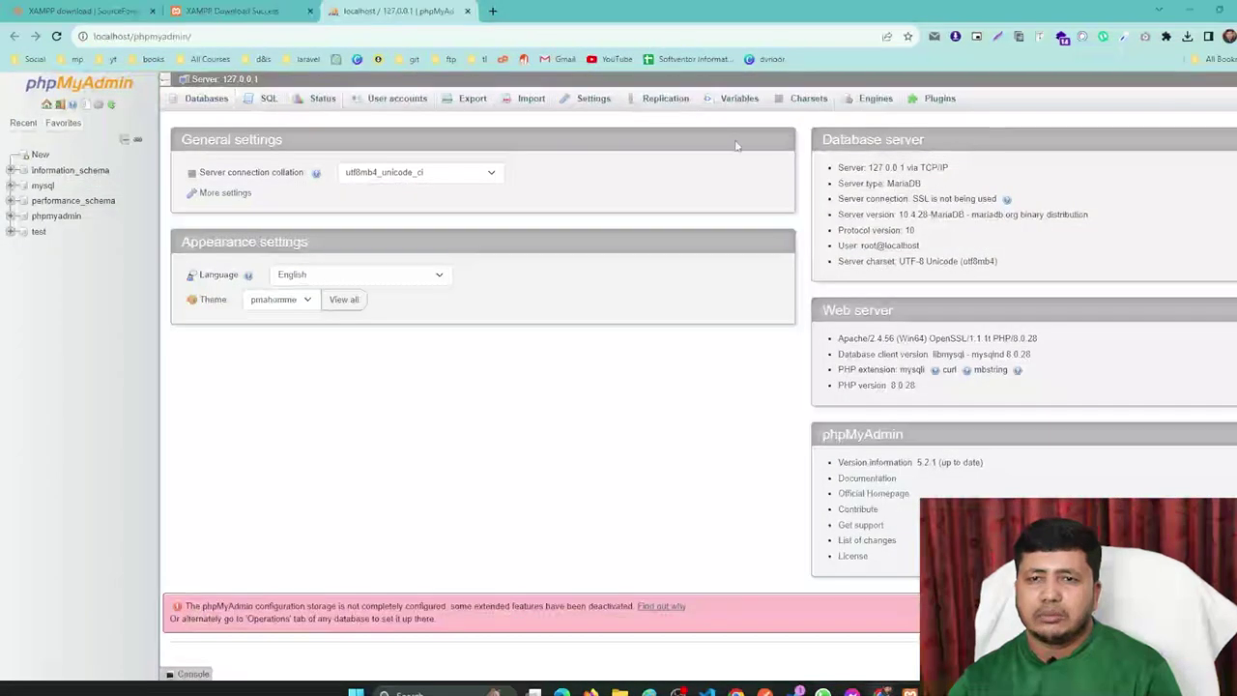
Open the XAMPP dashboard from Apache's Admin button to confirm it loads
{"action": "left_click_drag", "start_coordinate": [22, 87], "coordinate": [135, 85]}
{"action": "right_click", "coordinate": [142, 81]}
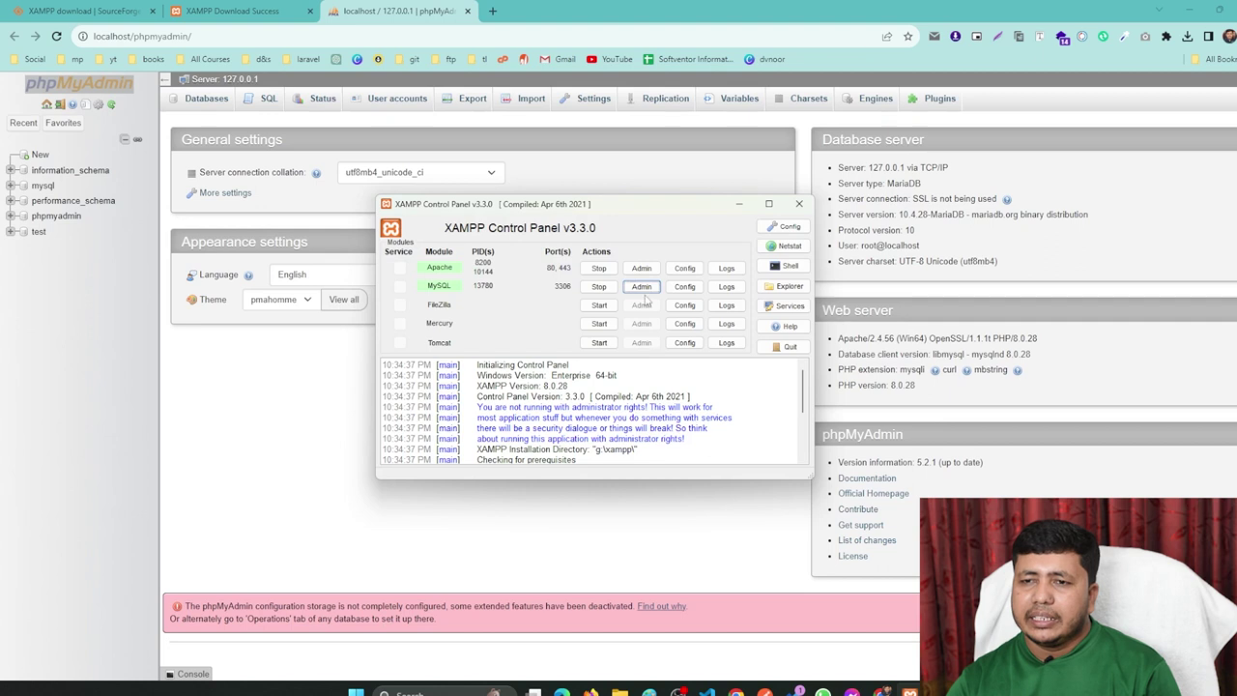
{"action": "left_click", "coordinate": [642, 268]}
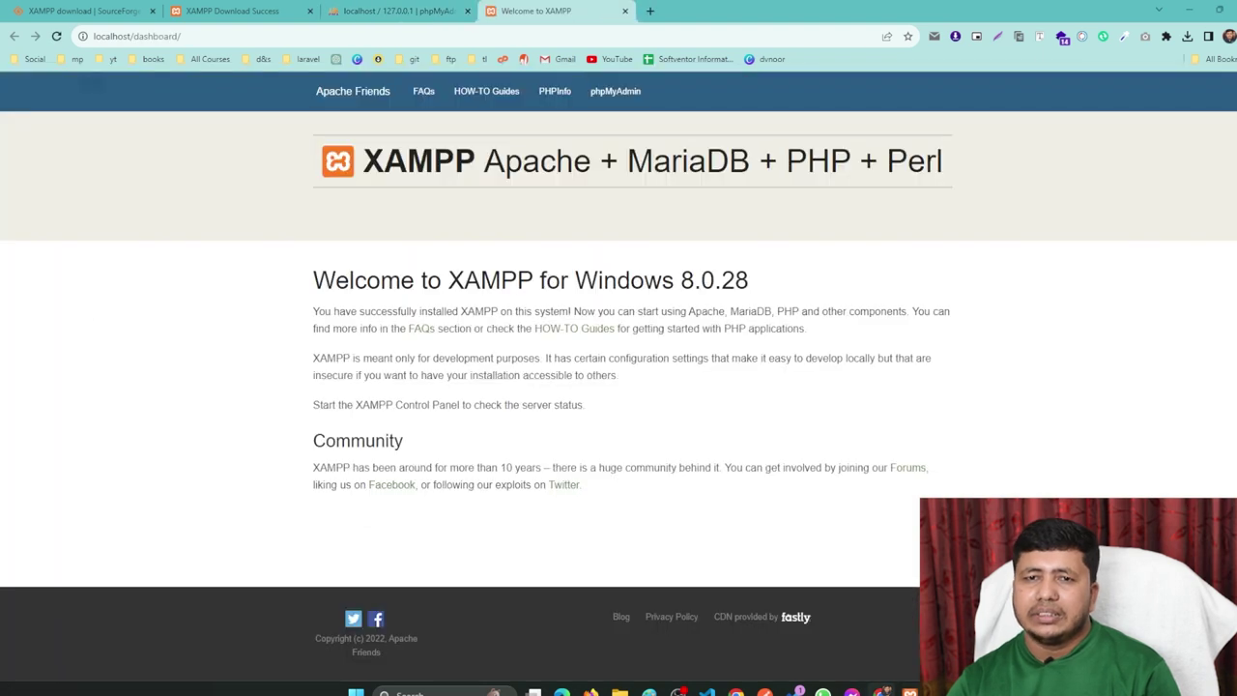
{"action": "left_click_drag", "start_coordinate": [194, 36], "coordinate": [145, 36]}
{"action": "left_click", "coordinate": [174, 310]}
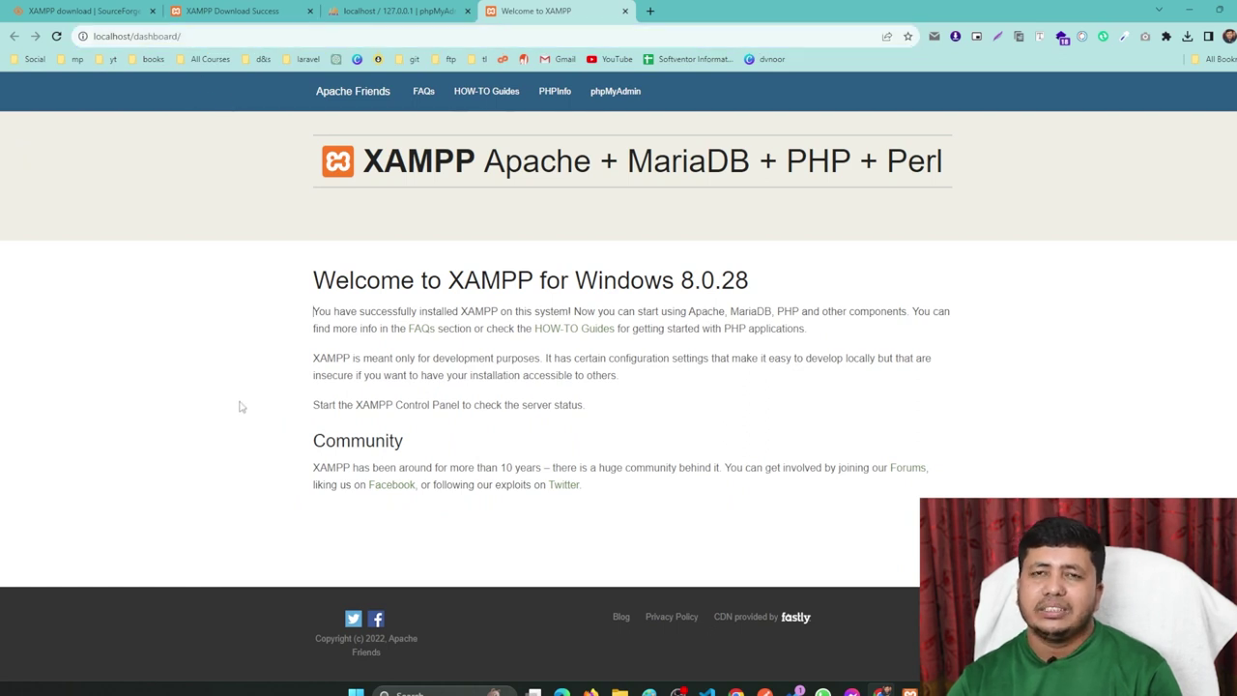
Close the phpMyAdmin and Welcome to XAMPP tabs
{"action": "key", "text": "ctrl+shift+Tab"}
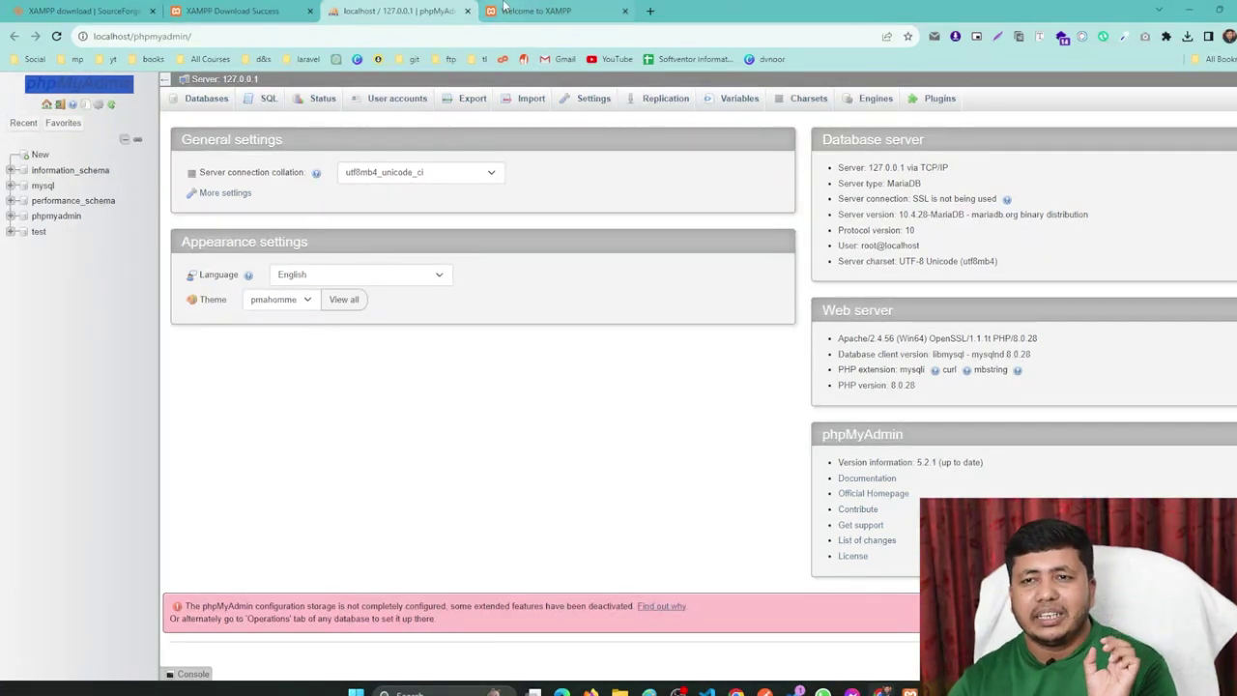
{"action": "left_click", "coordinate": [468, 12]}
{"action": "left_click", "coordinate": [468, 12]}
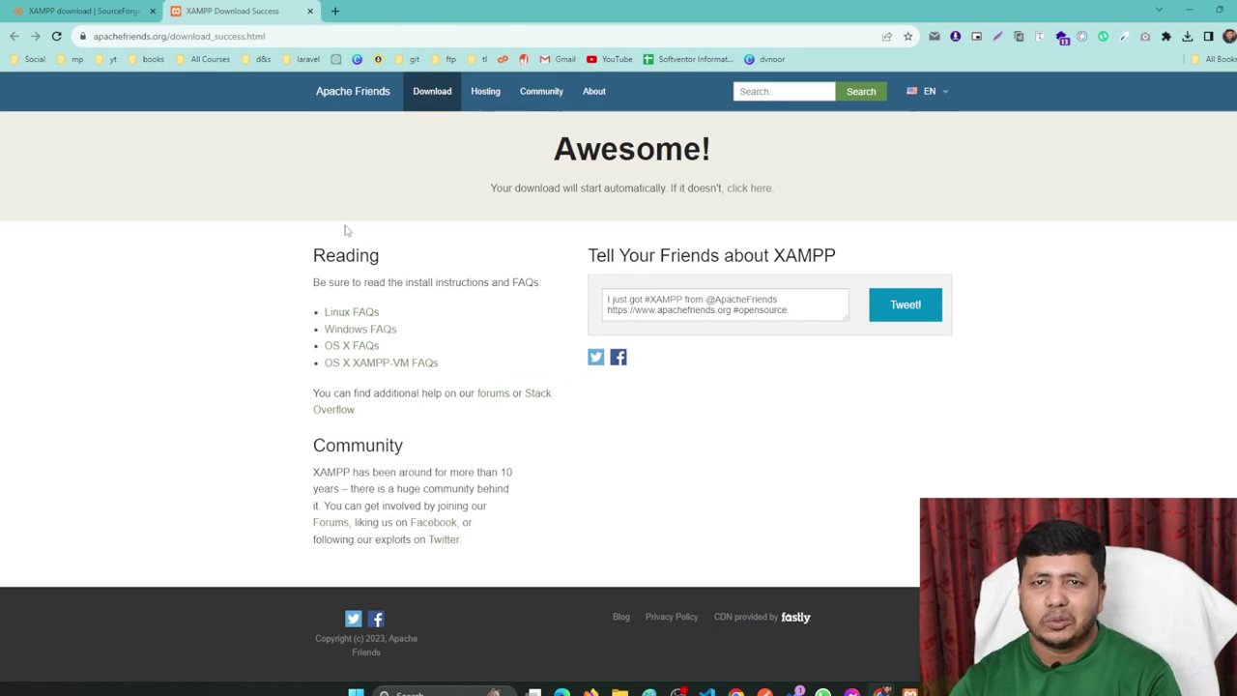
Go to wordpress.org in a new tab and download wordpress-6.3.1.zip via Get WordPress
{"action": "left_click", "coordinate": [337, 11]}
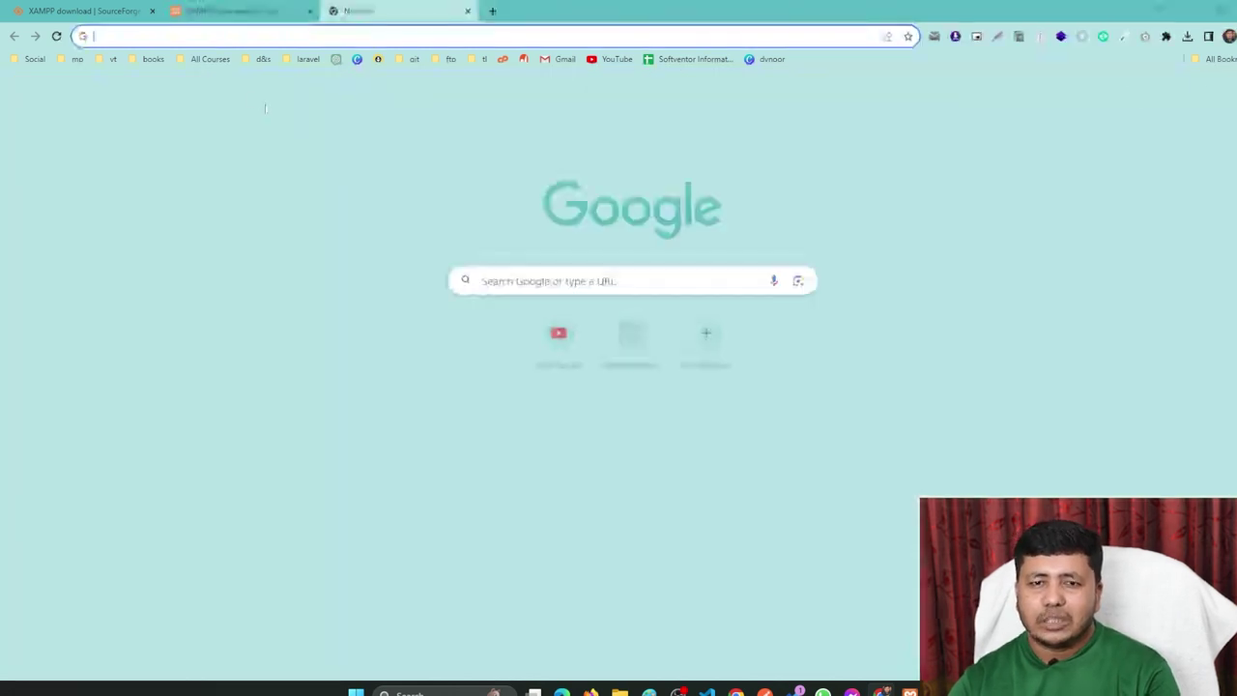
{"action": "type", "text": "wordpress"}
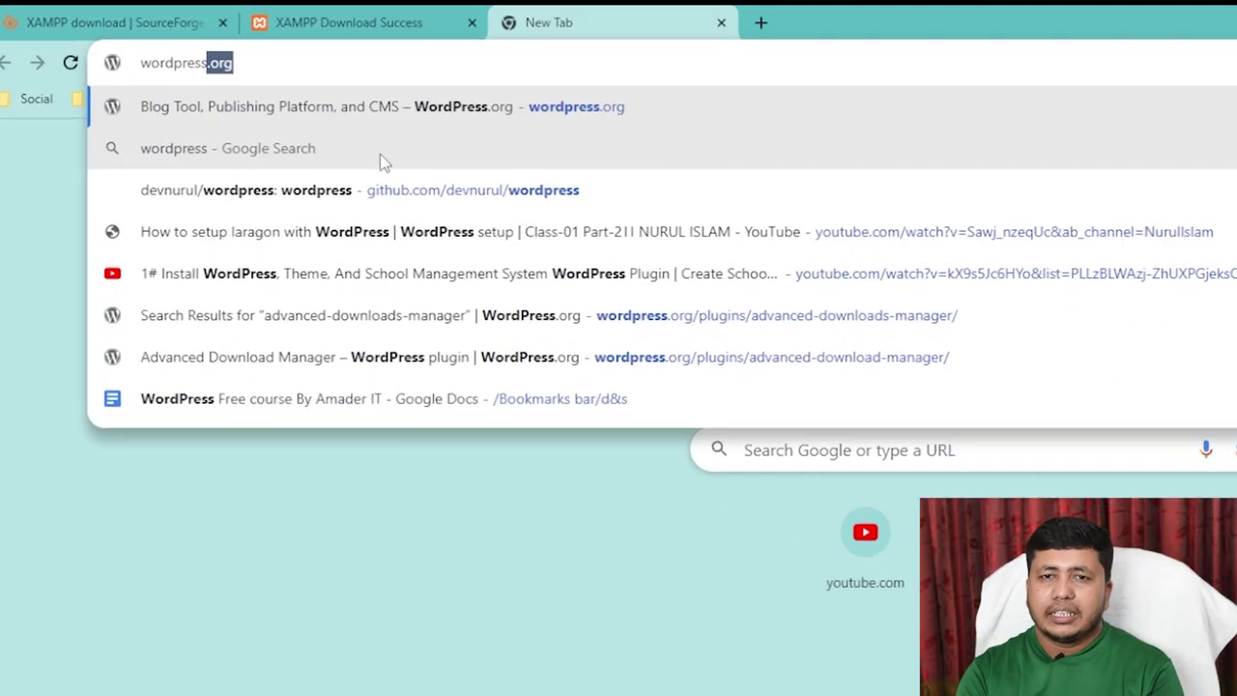
{"action": "type", "text": ".org"}
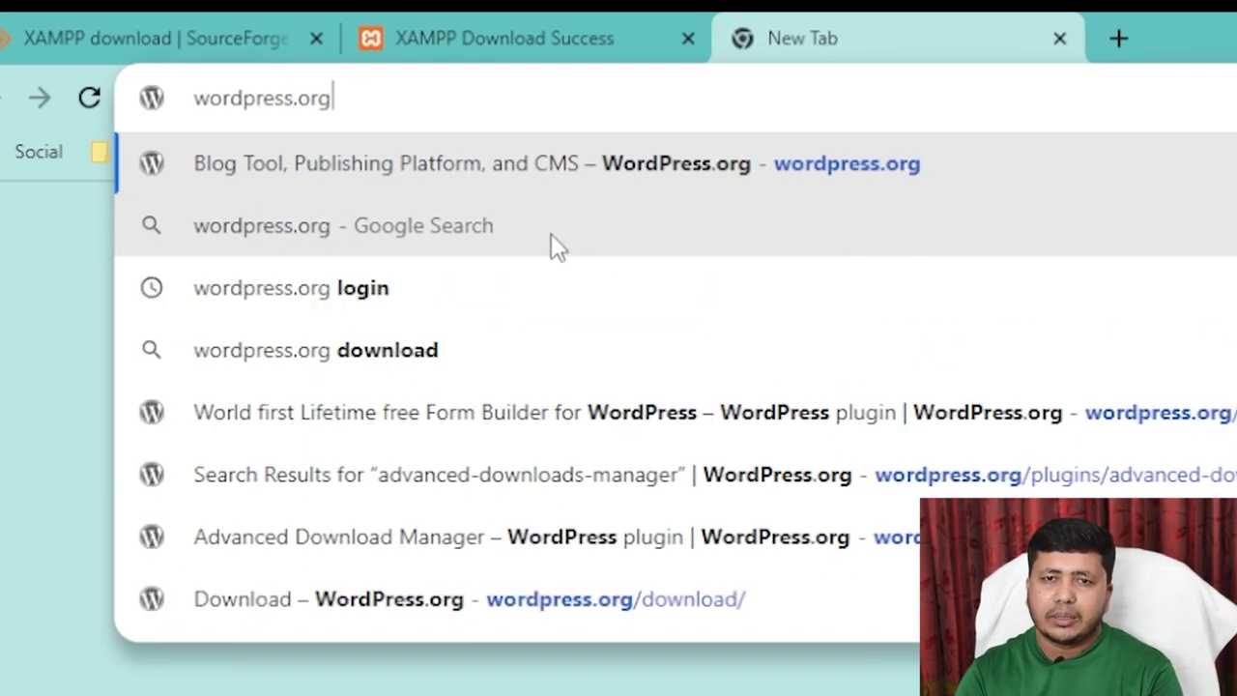
{"action": "key", "text": "Return"}
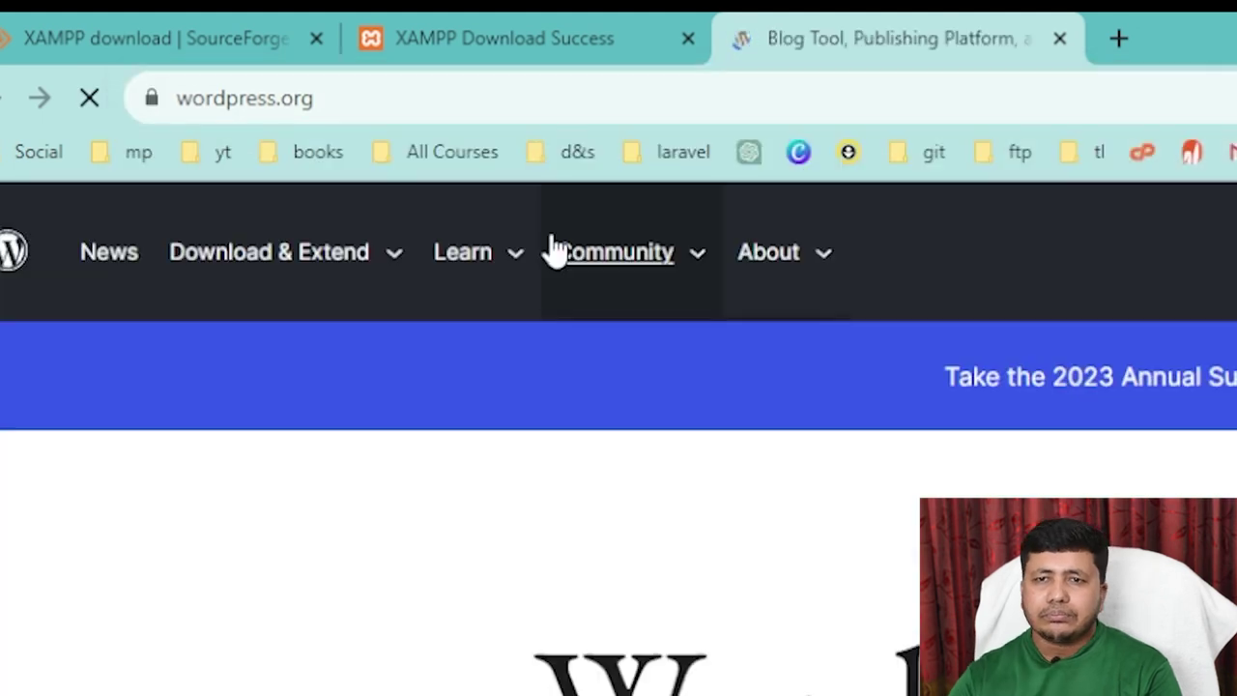
{"action": "scroll", "coordinate": [414, 651], "scroll_direction": "down", "scroll_amount": 5}
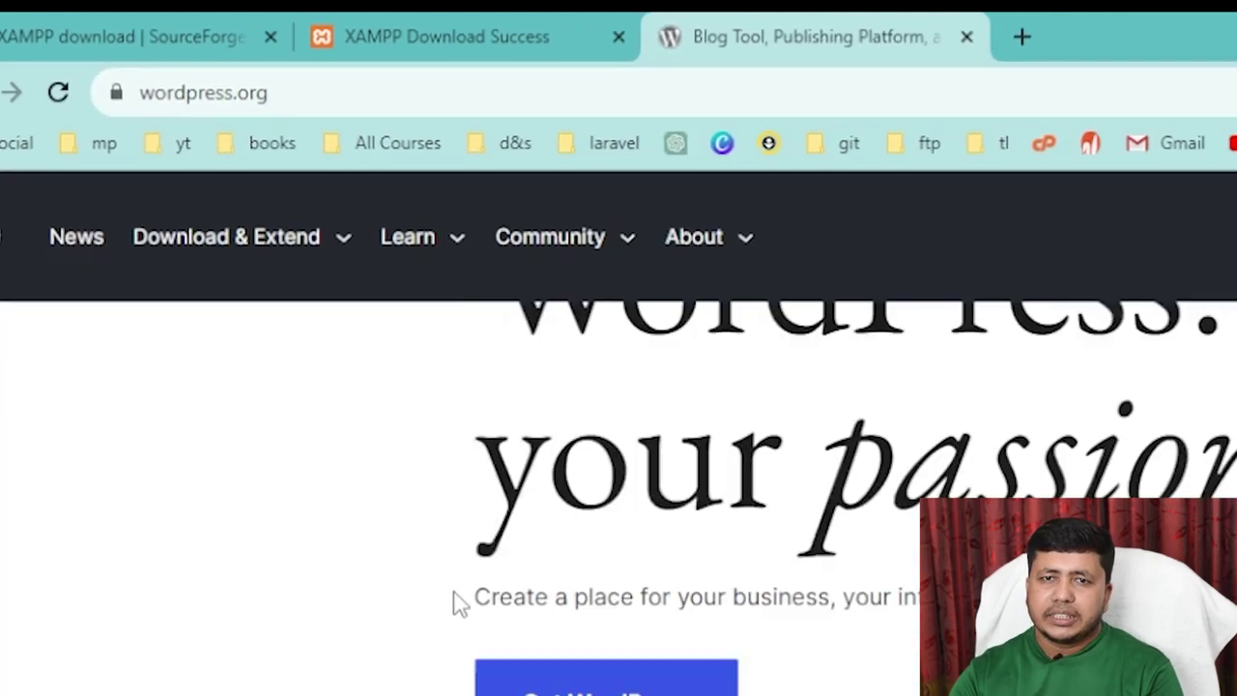
{"action": "scroll", "coordinate": [764, 688], "scroll_direction": "up", "scroll_amount": 5}
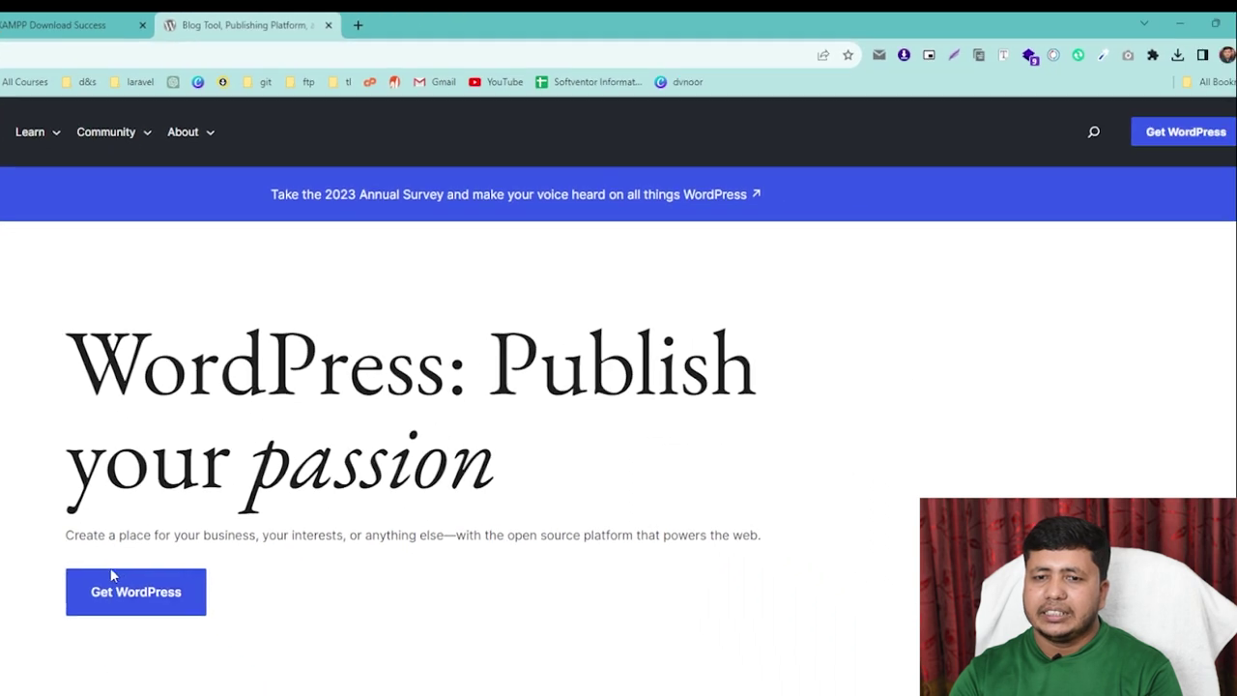
{"action": "left_click", "coordinate": [1169, 140]}
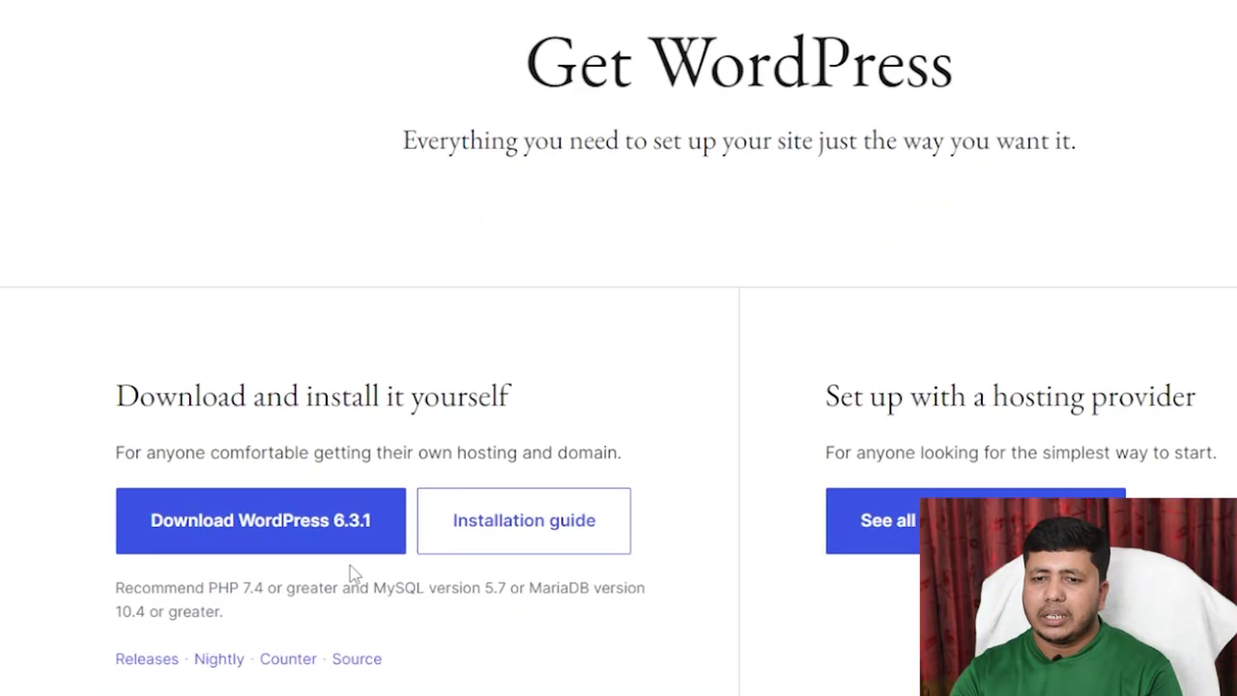
{"action": "scroll", "coordinate": [241, 367], "scroll_direction": "down", "scroll_amount": 1}
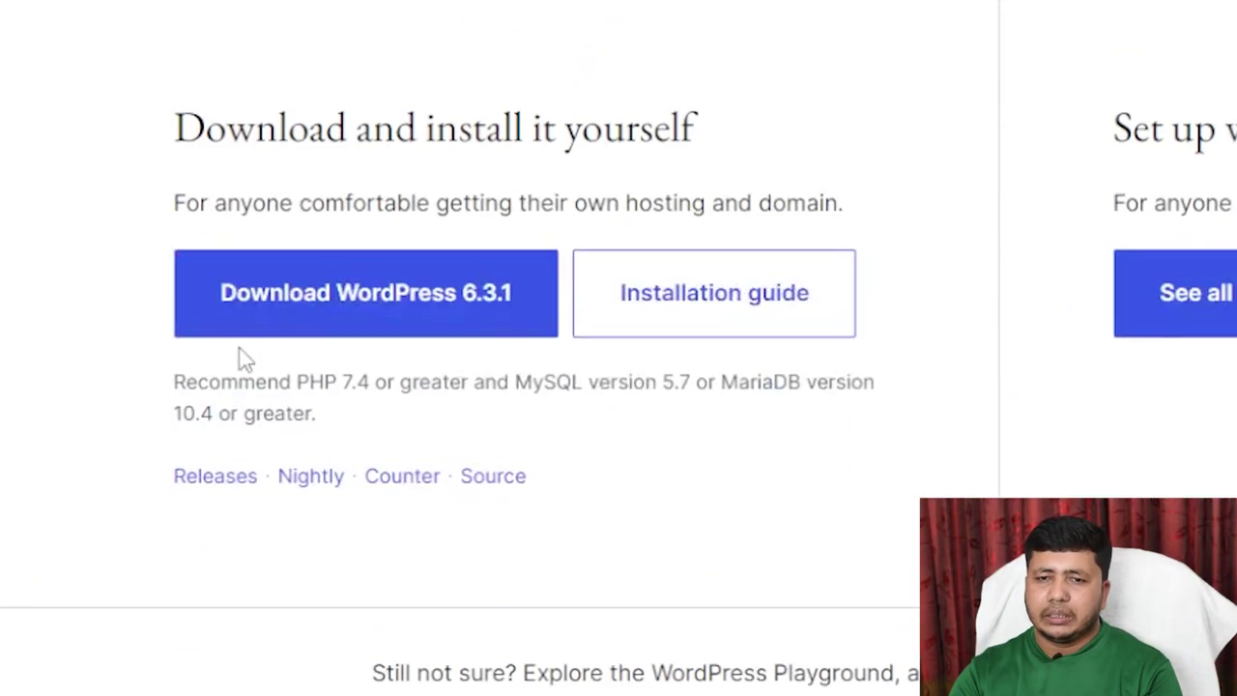
{"action": "left_click", "coordinate": [390, 307]}
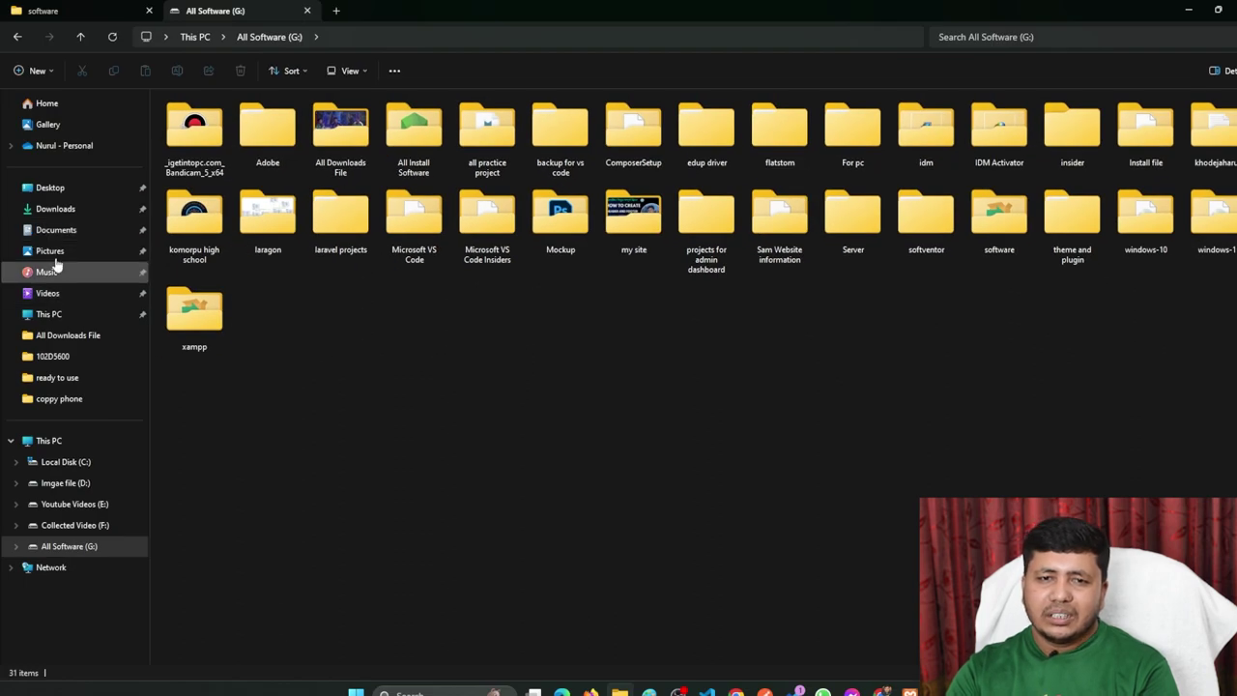
Locate wordpress-6.3.1.zip in the Downloads > Compressed folder
{"action": "left_click", "coordinate": [54, 215]}
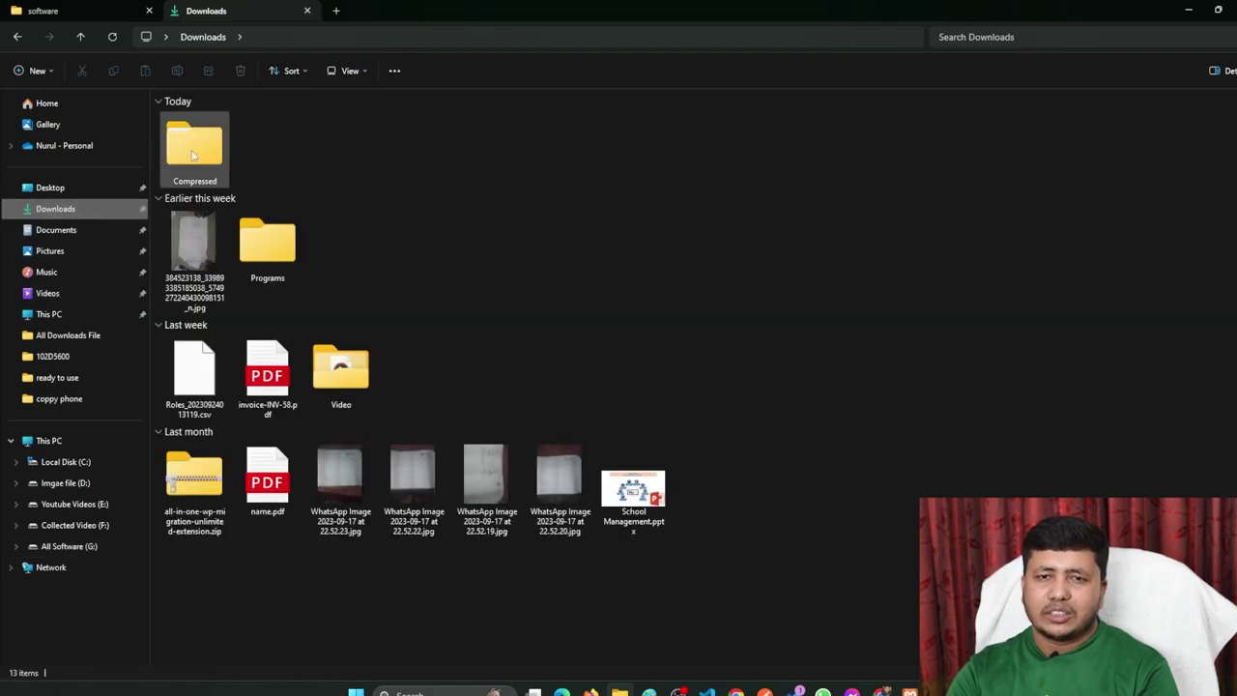
{"action": "double_click", "coordinate": [196, 170]}
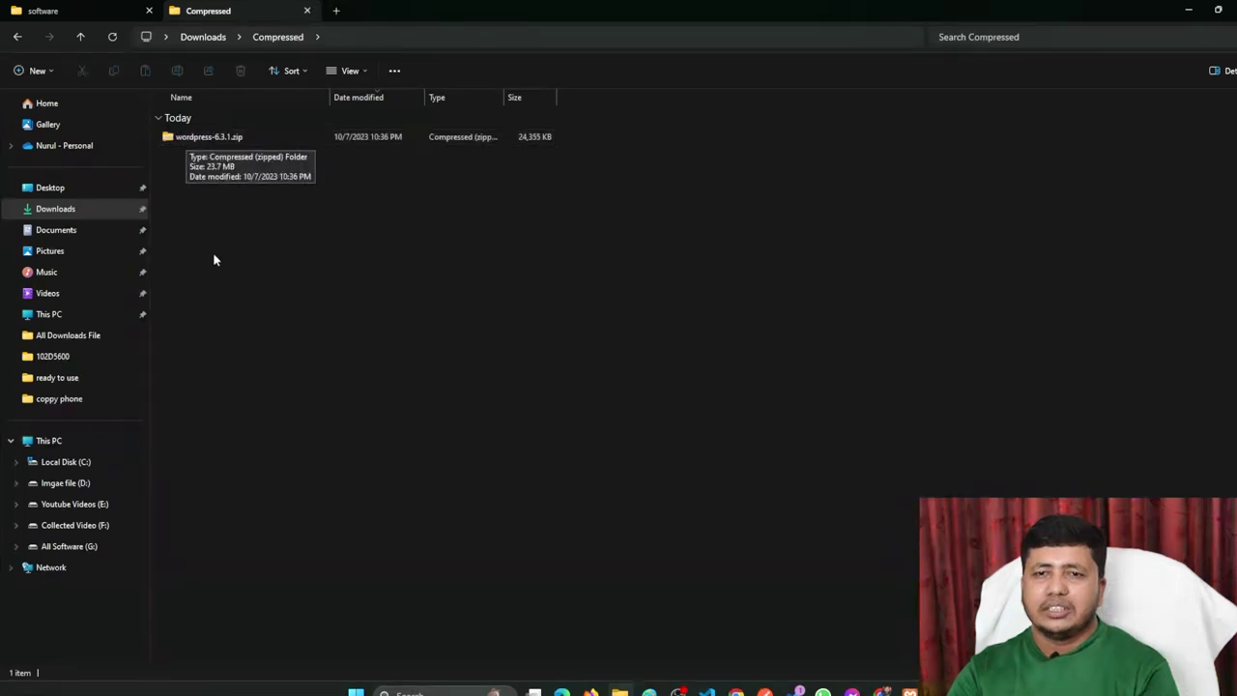
{"action": "left_click", "coordinate": [196, 142]}
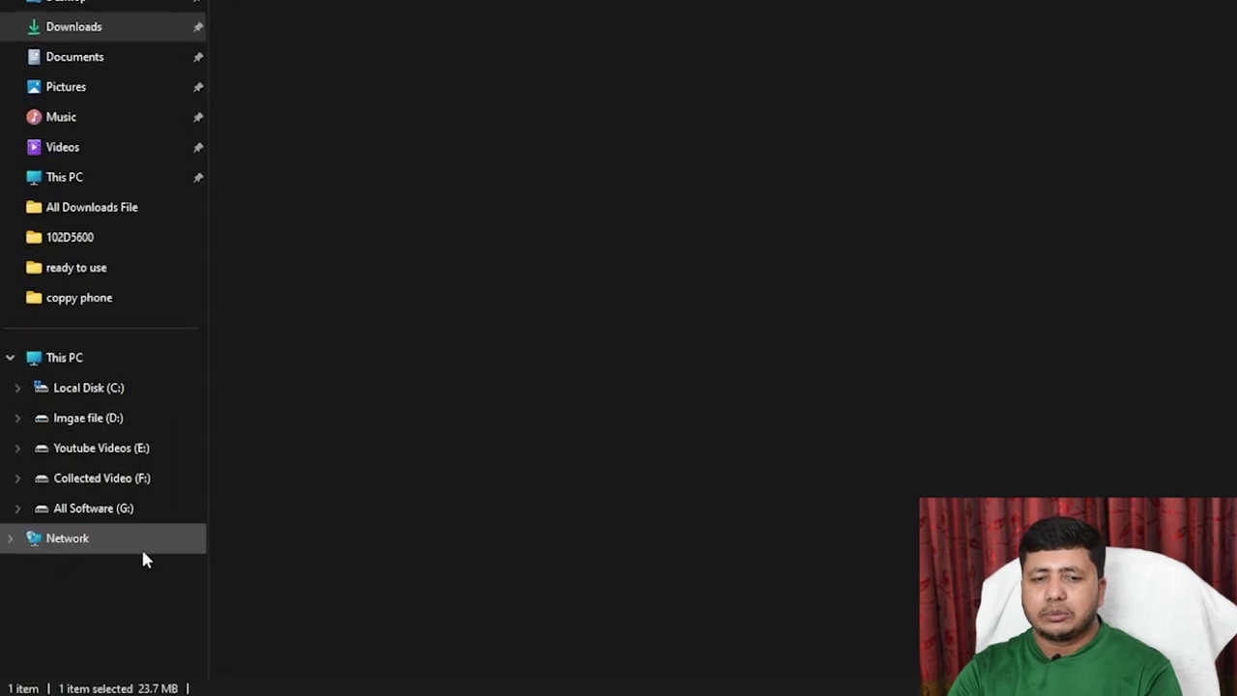
Navigate to G:\xampp\htdocs on the All Software drive
{"action": "left_click", "coordinate": [110, 467]}
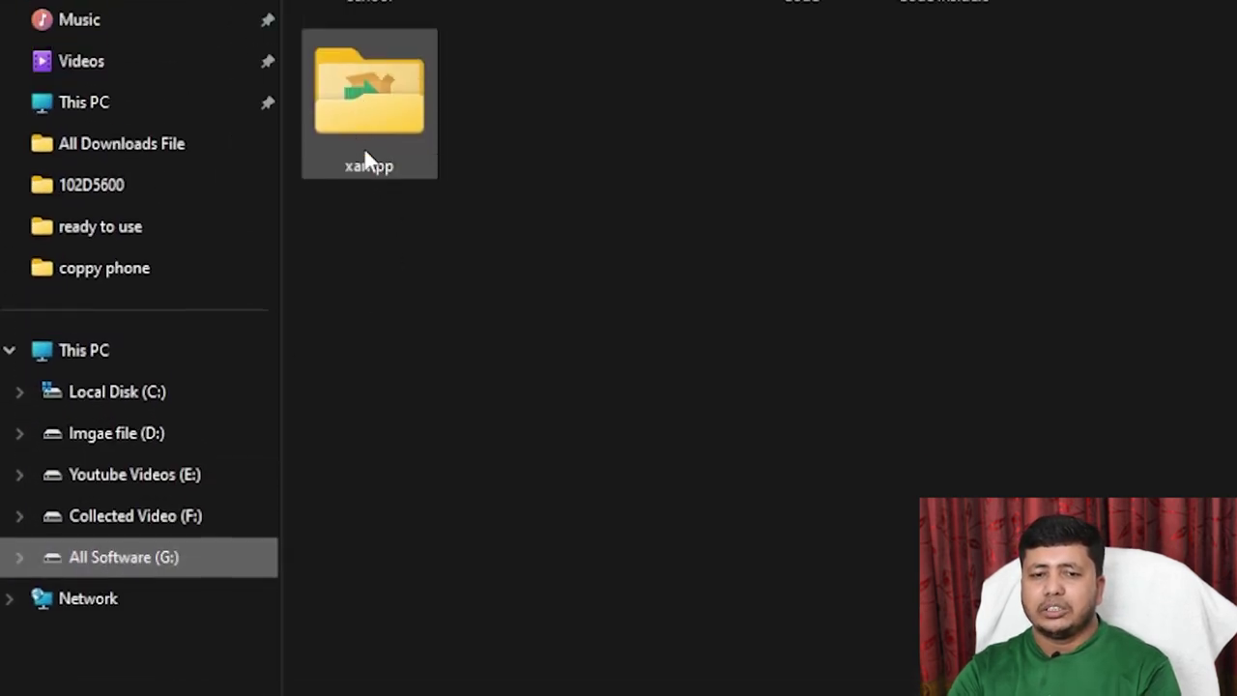
{"action": "double_click", "coordinate": [387, 88]}
{"action": "scroll", "coordinate": [263, 305], "scroll_direction": "down", "scroll_amount": 5}
{"action": "scroll", "coordinate": [264, 304], "scroll_direction": "down", "scroll_amount": 3}
{"action": "scroll", "coordinate": [246, 331], "scroll_direction": "up", "scroll_amount": 8}
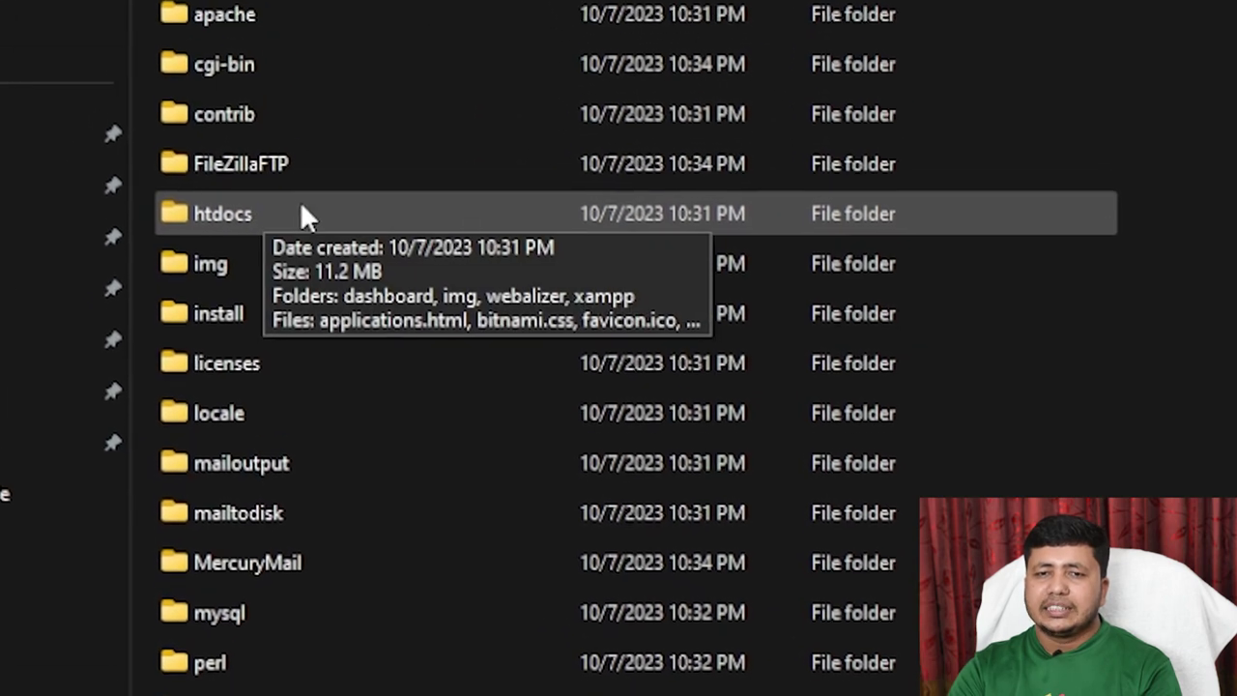
{"action": "double_click", "coordinate": [291, 218]}
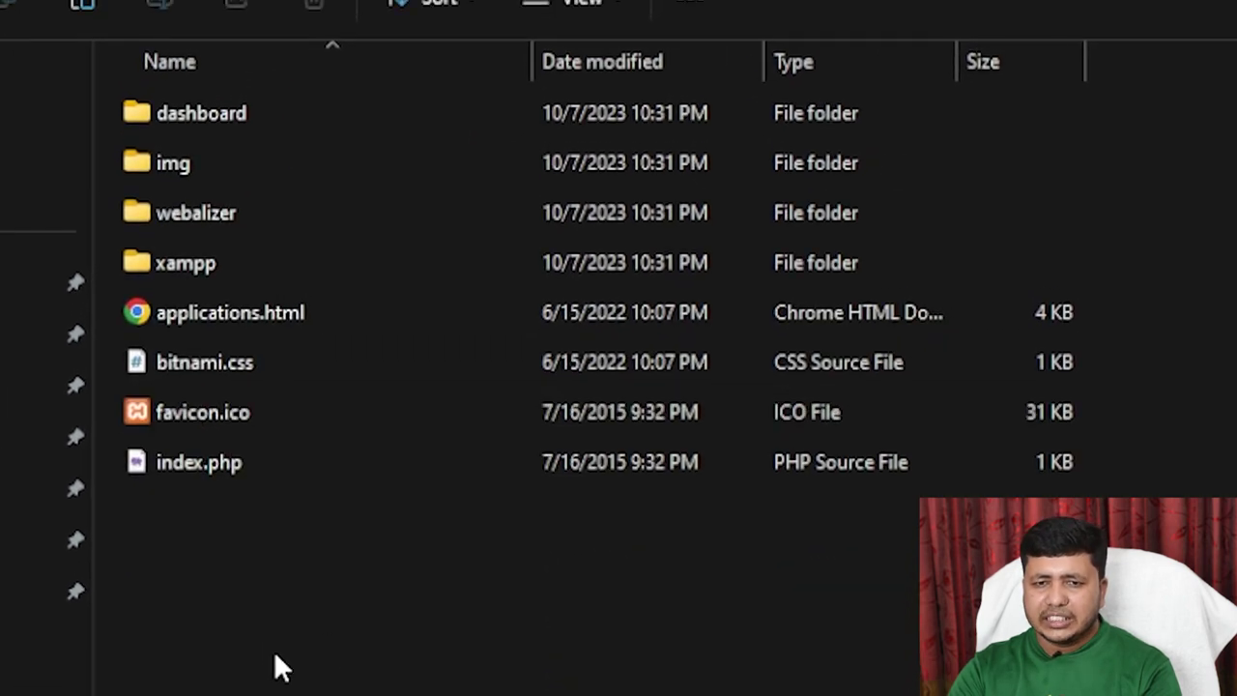
Select the existing htdocs items and create a new folder named default
{"action": "left_click_drag", "start_coordinate": [304, 610], "coordinate": [187, 118]}
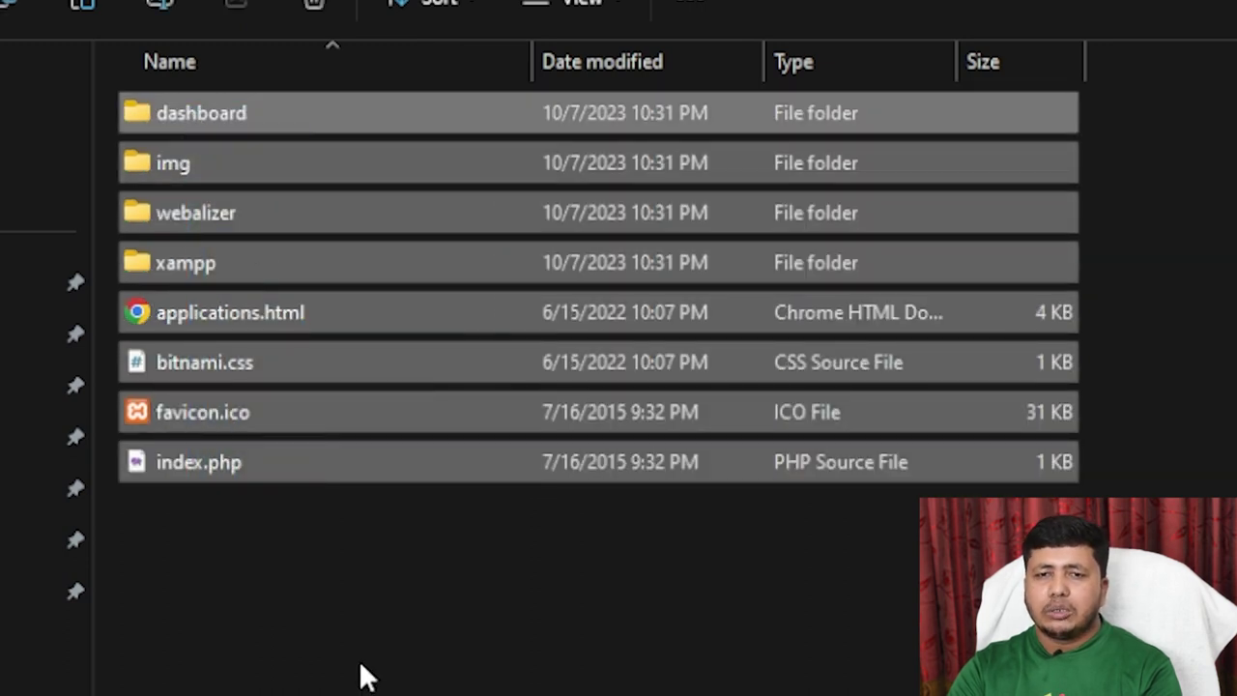
{"action": "left_click", "coordinate": [379, 638]}
{"action": "left_click_drag", "start_coordinate": [274, 585], "coordinate": [206, 112]}
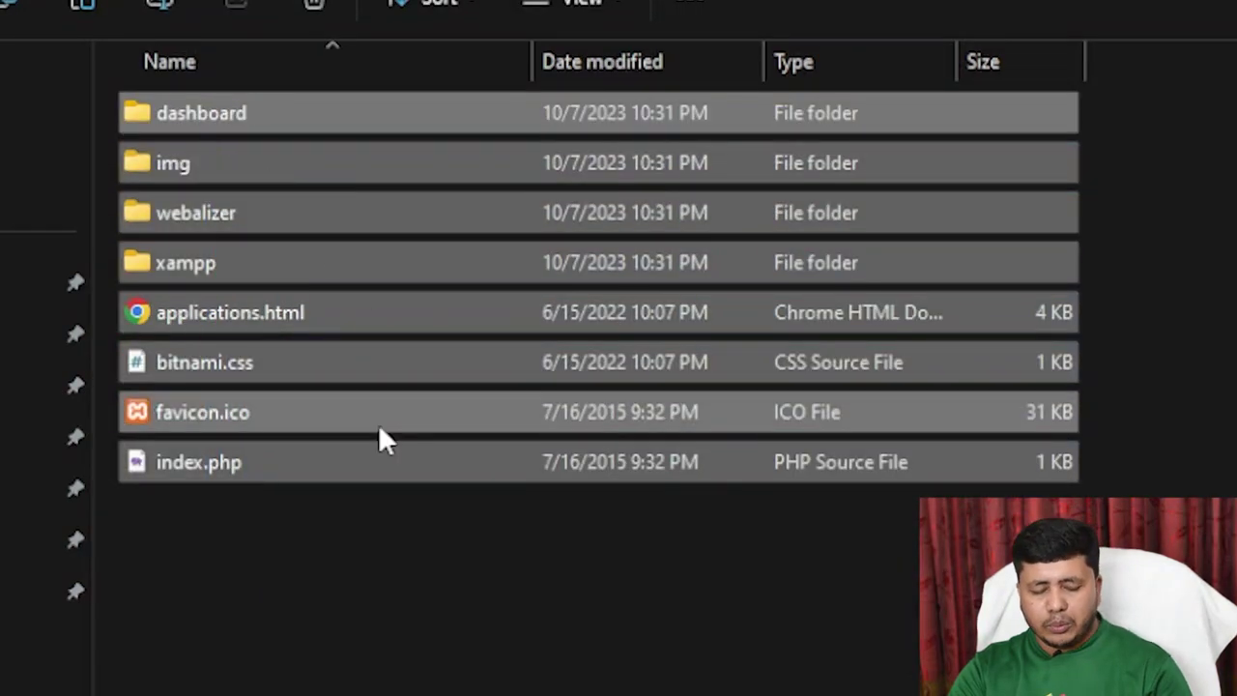
{"action": "right_click", "coordinate": [279, 603]}
{"action": "mouse_move", "coordinate": [646, 663]}
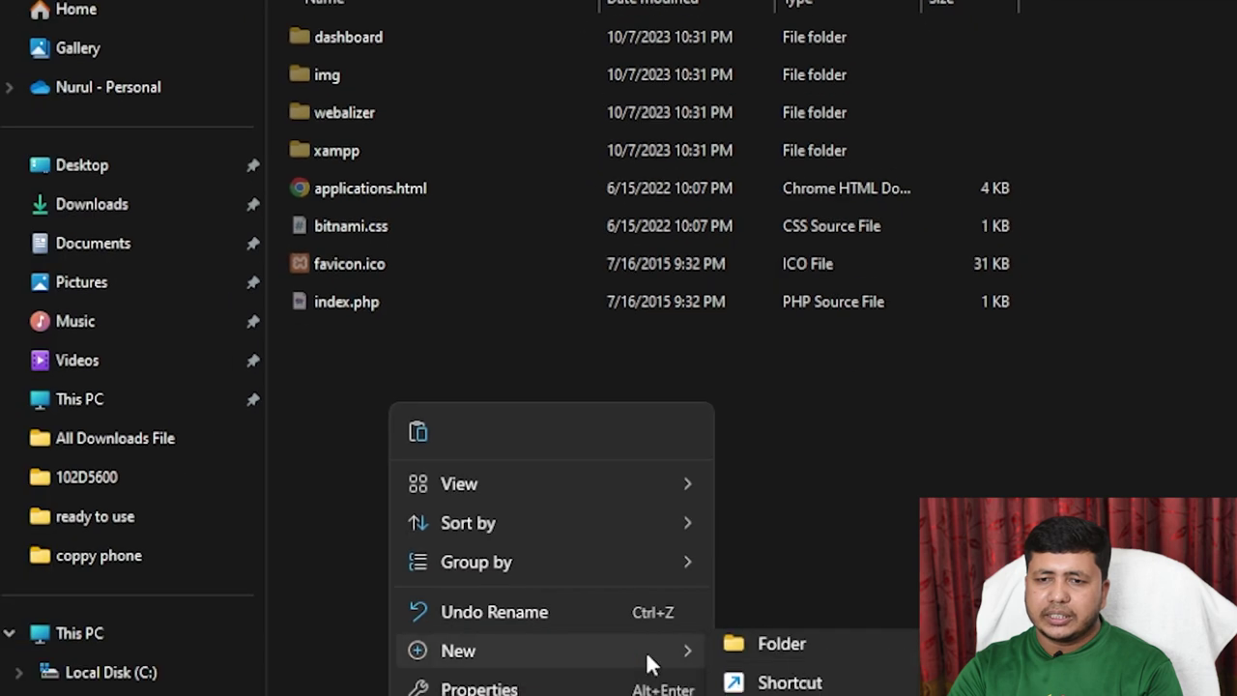
{"action": "left_click", "coordinate": [821, 657]}
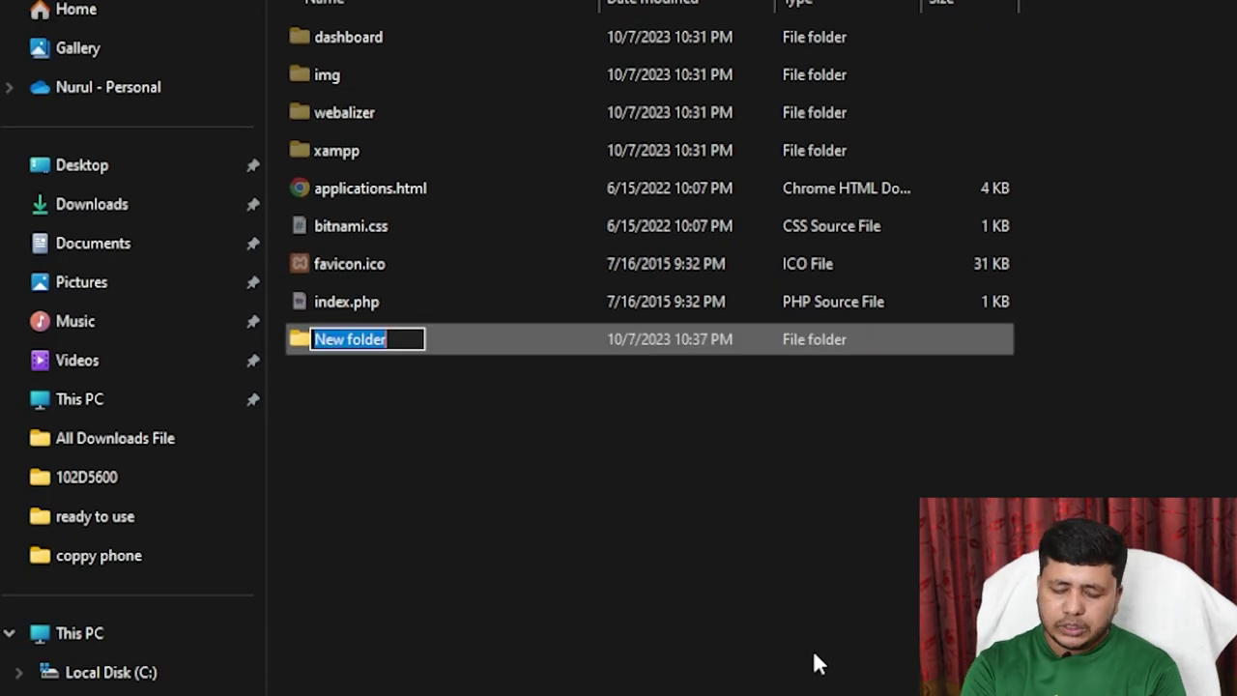
{"action": "type", "text": "default"}
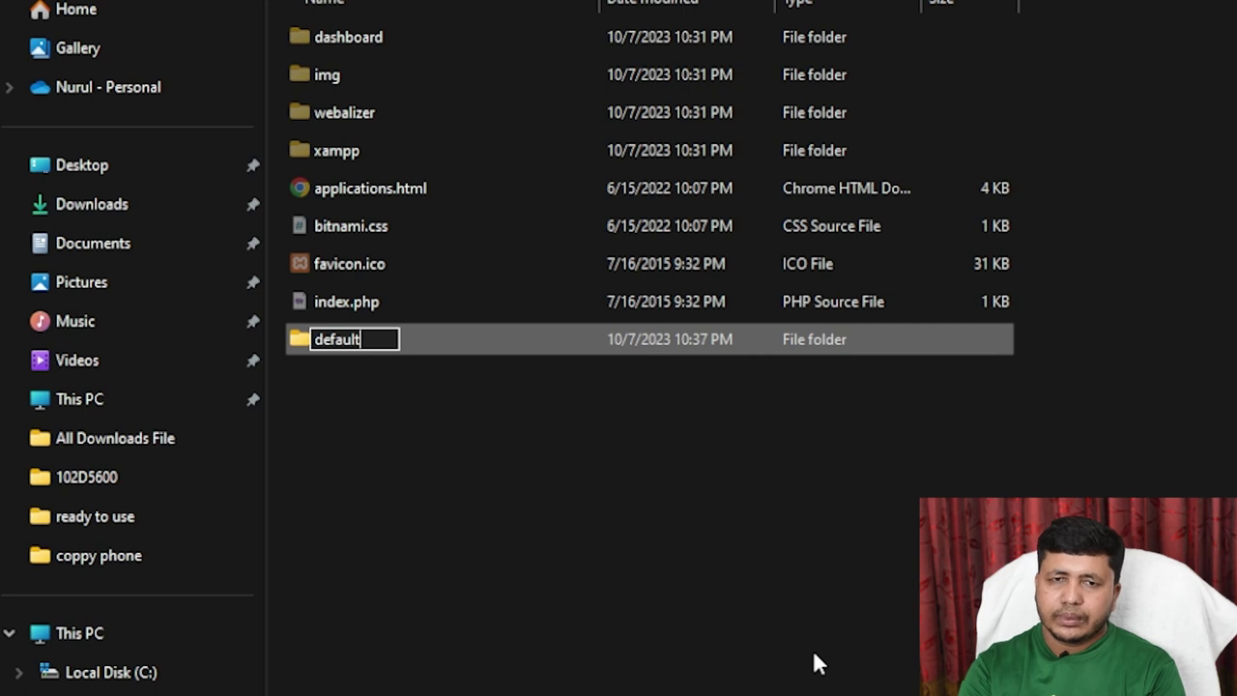
{"action": "left_click", "coordinate": [541, 533]}
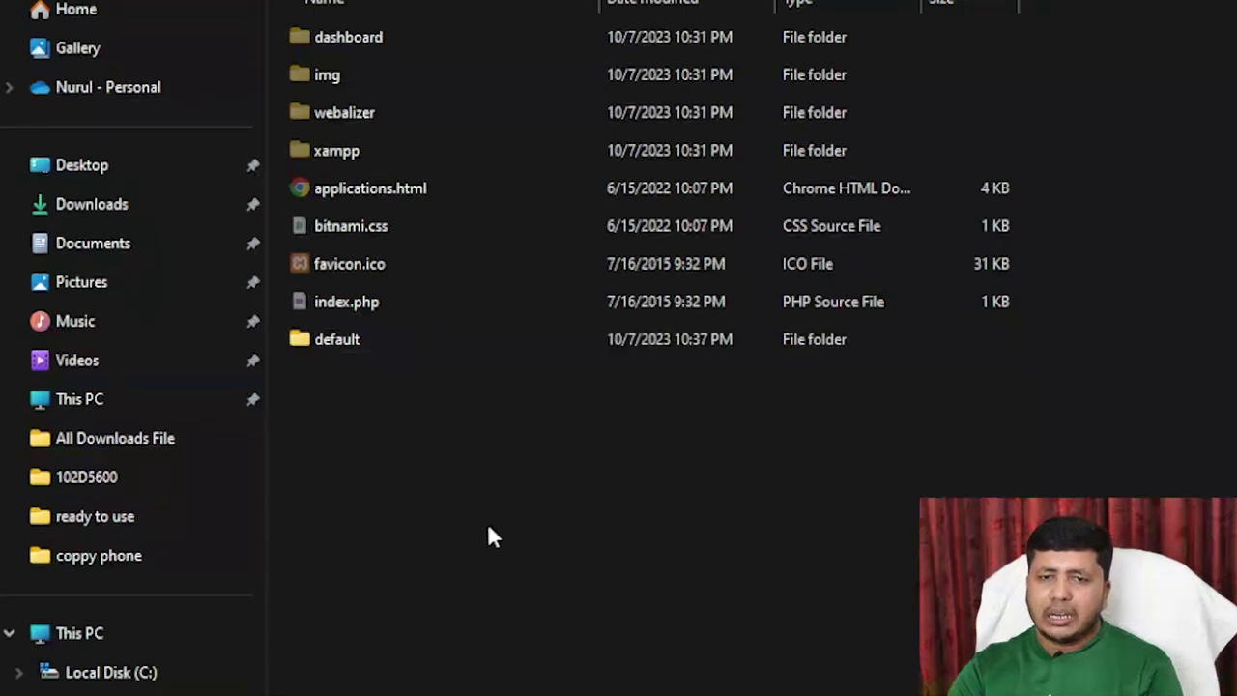
Paste the original htdocs files into default and return to htdocs
{"action": "double_click", "coordinate": [345, 340]}
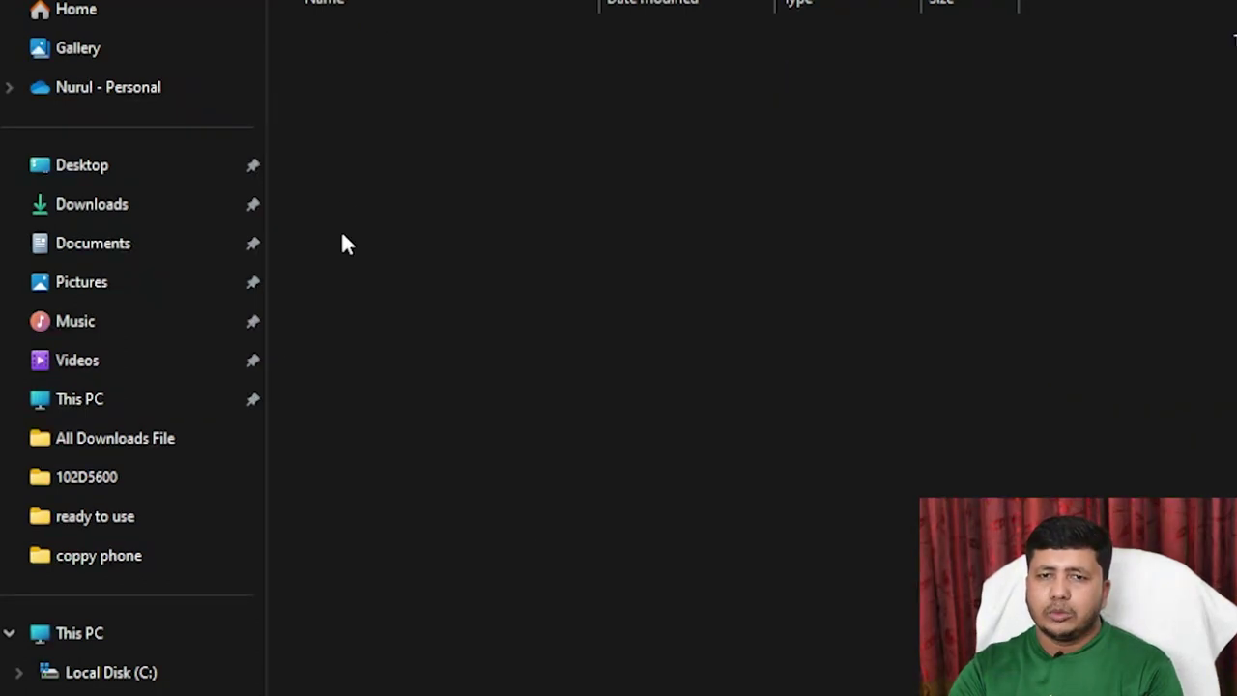
{"action": "key", "text": "ctrl+v"}
{"action": "left_click", "coordinate": [575, 354]}
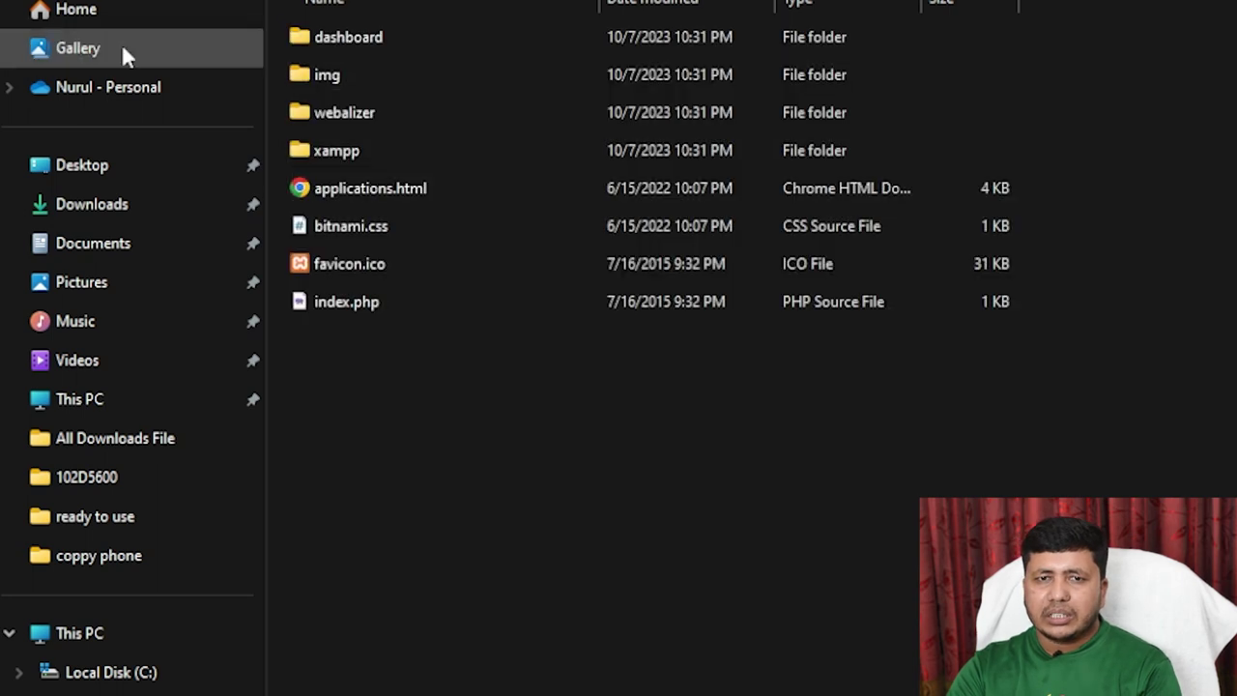
{"action": "key", "text": "alt+Left"}
{"action": "left_click", "coordinate": [404, 102]}
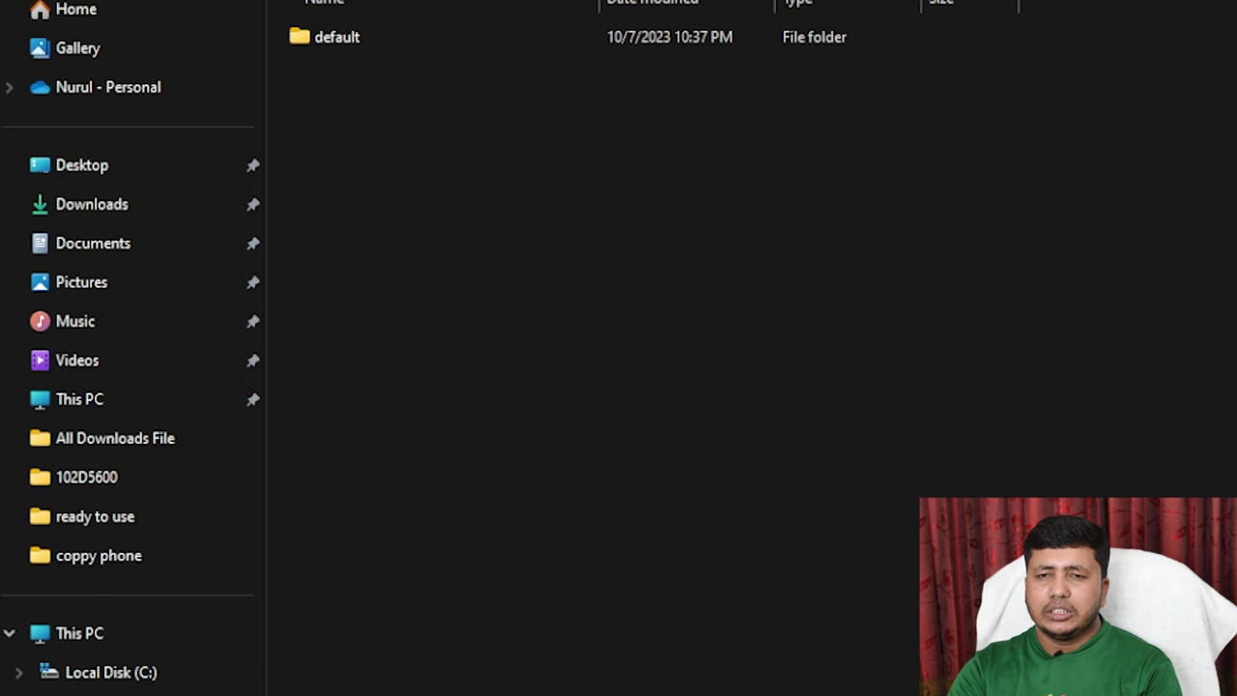
{"action": "left_click", "coordinate": [328, 43]}
{"action": "mouse_move", "coordinate": [343, 43]}
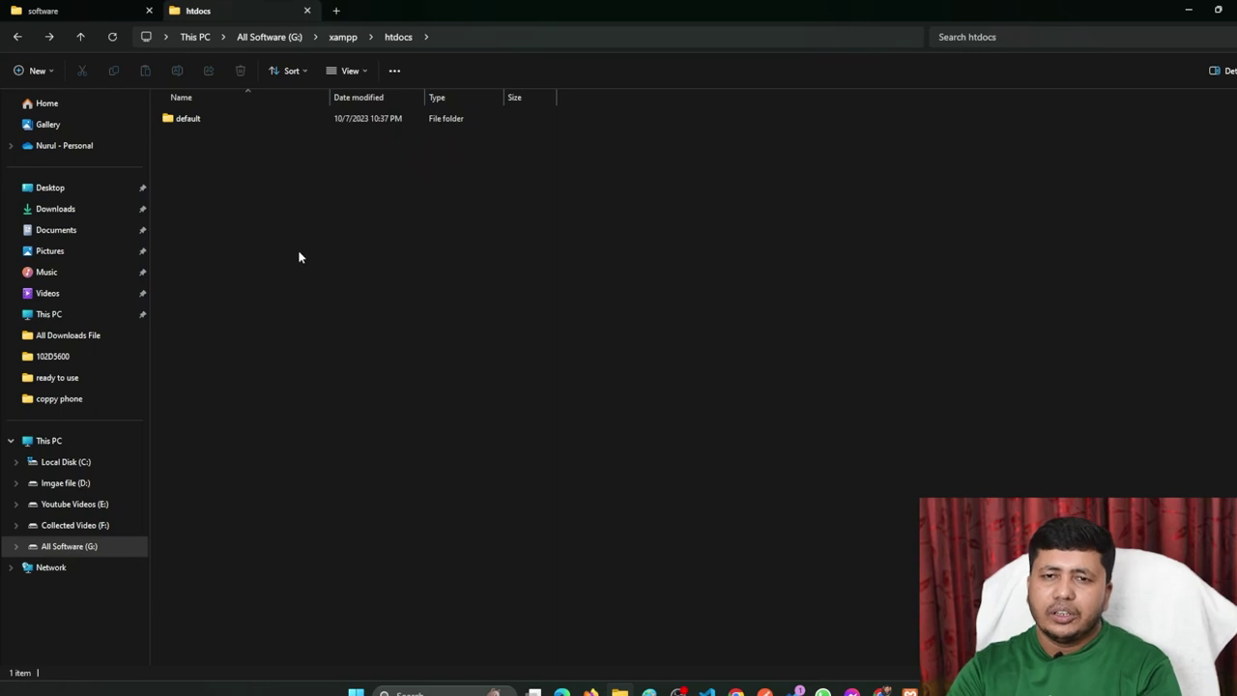
{"action": "right_click", "coordinate": [232, 178]}
{"action": "left_click", "coordinate": [650, 292]}
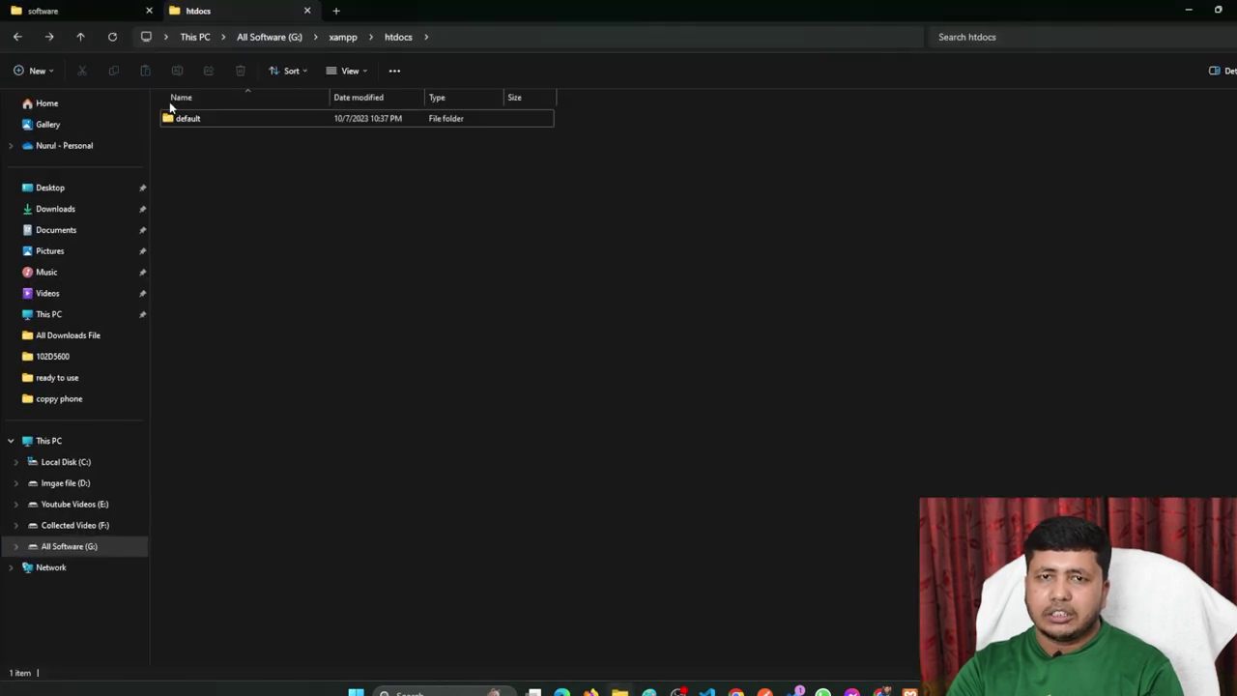
Copy wordpress-6.3.1.zip from the Downloads > Compressed folder
{"action": "left_click", "coordinate": [29, 11]}
{"action": "left_click", "coordinate": [53, 190]}
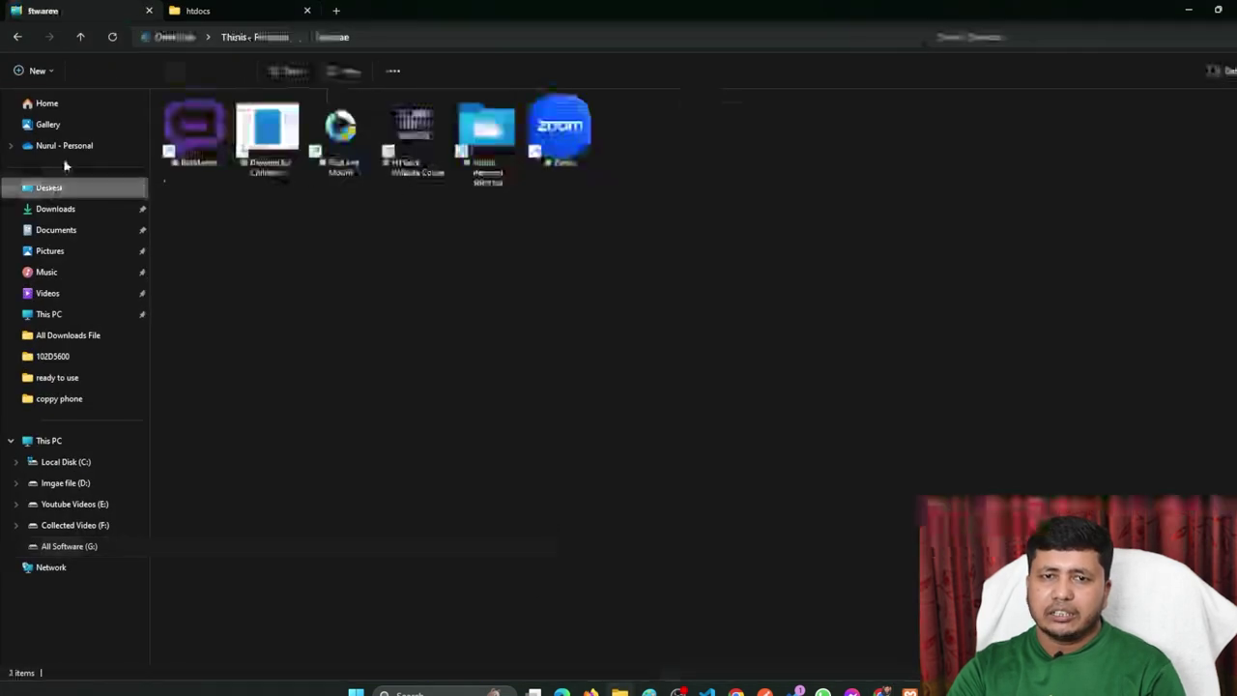
{"action": "left_click", "coordinate": [56, 208]}
{"action": "right_click", "coordinate": [212, 135]}
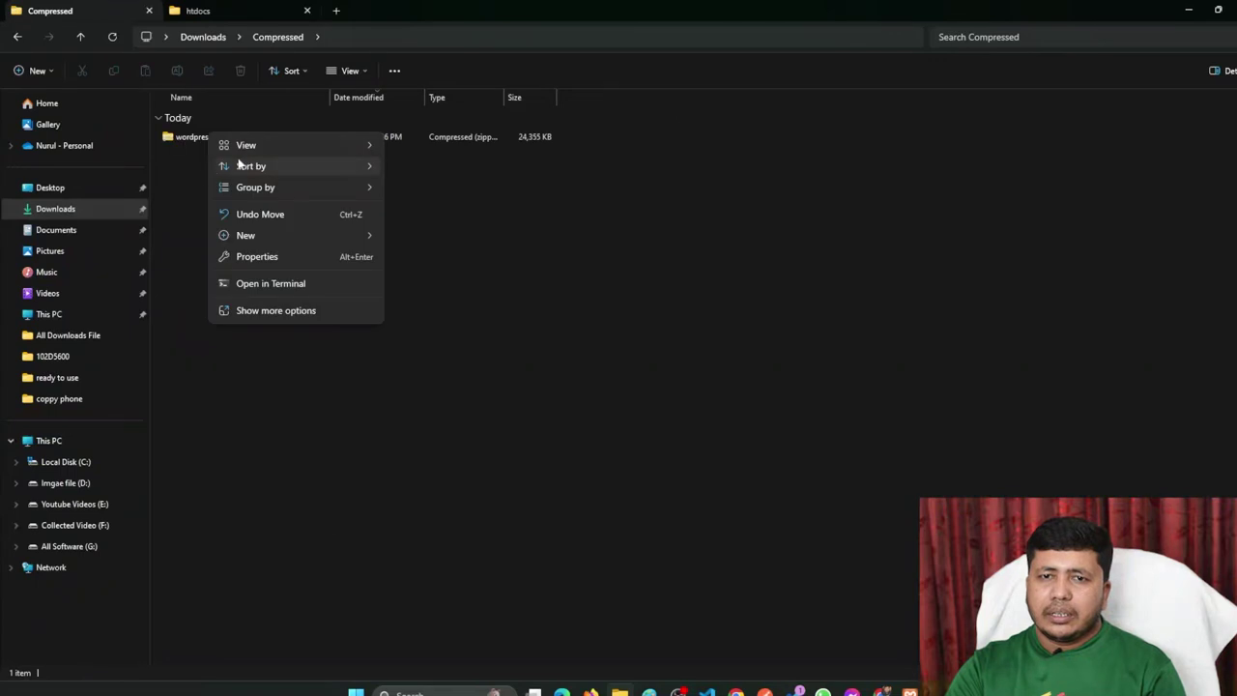
{"action": "left_click", "coordinate": [200, 214]}
{"action": "left_click", "coordinate": [206, 139]}
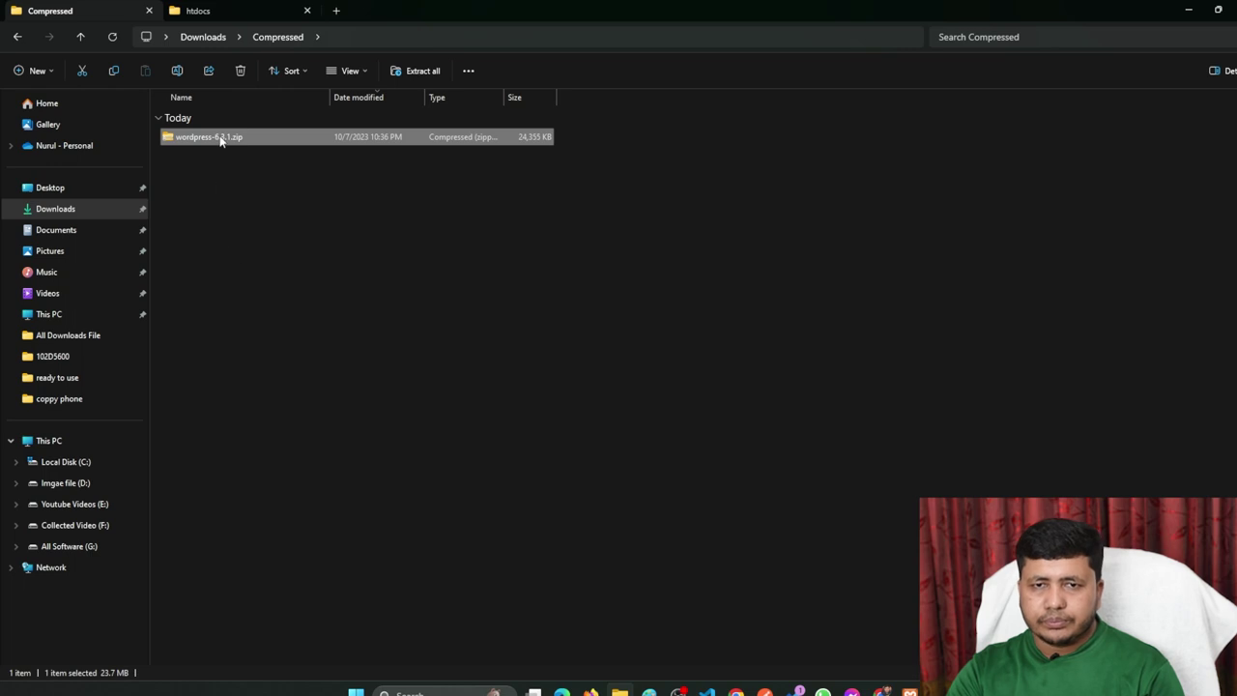
{"action": "left_click", "coordinate": [221, 210]}
{"action": "key", "text": "ctrl+c"}
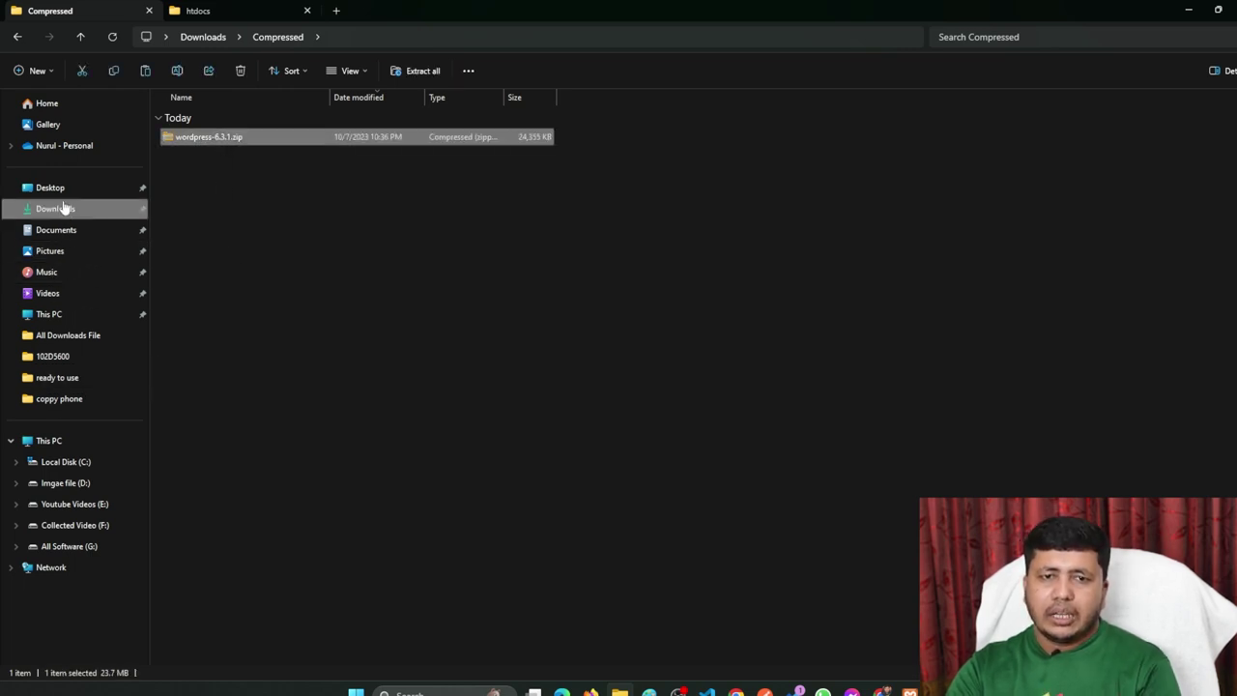
Paste the zip into G:\xampp\htdocs next to the default folder
{"action": "left_click", "coordinate": [198, 10]}
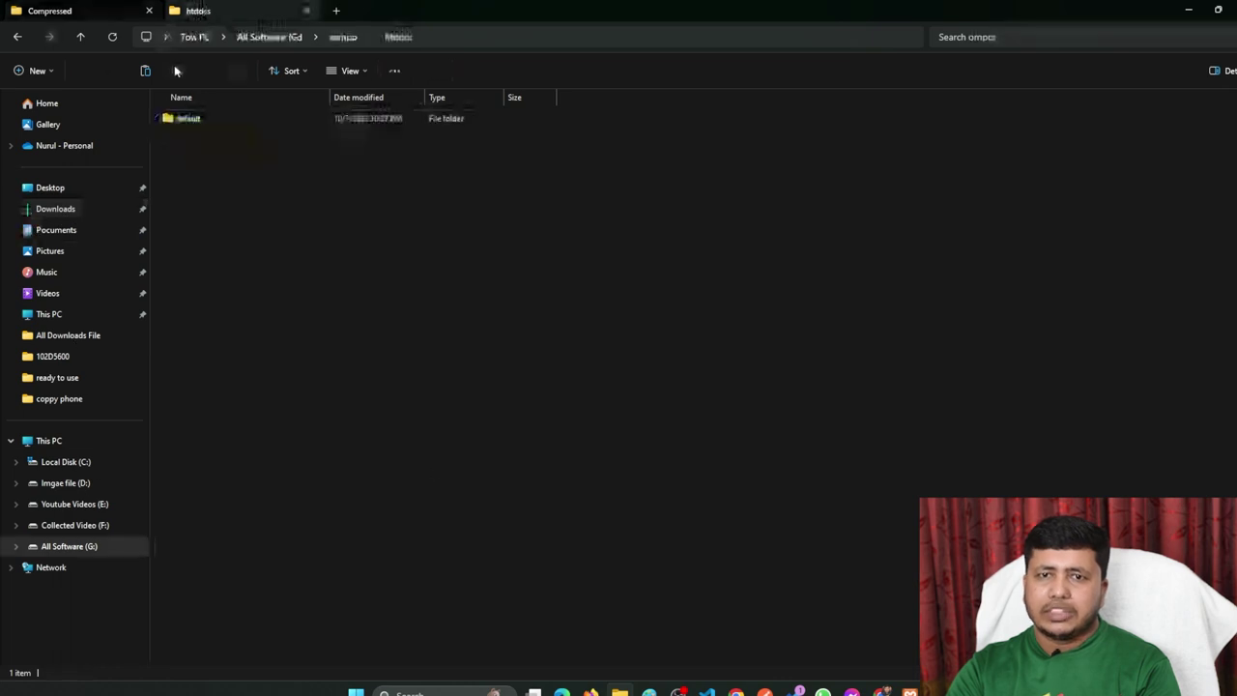
{"action": "left_click", "coordinate": [17, 37]}
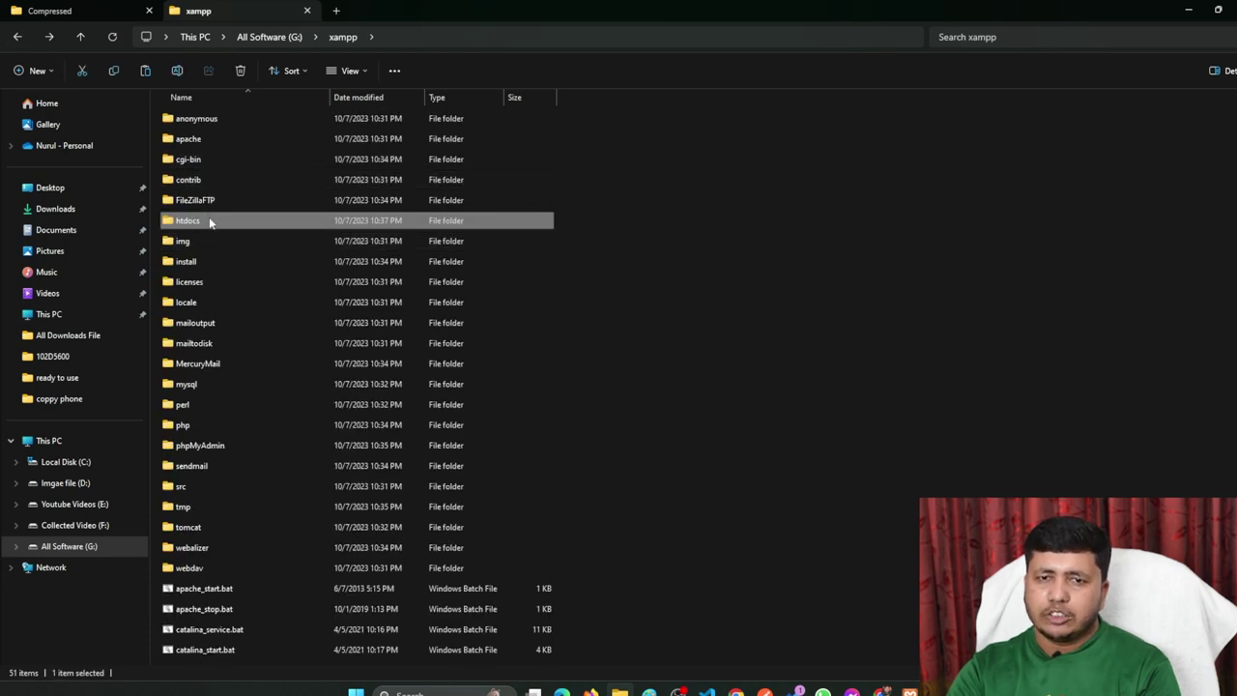
{"action": "double_click", "coordinate": [210, 223]}
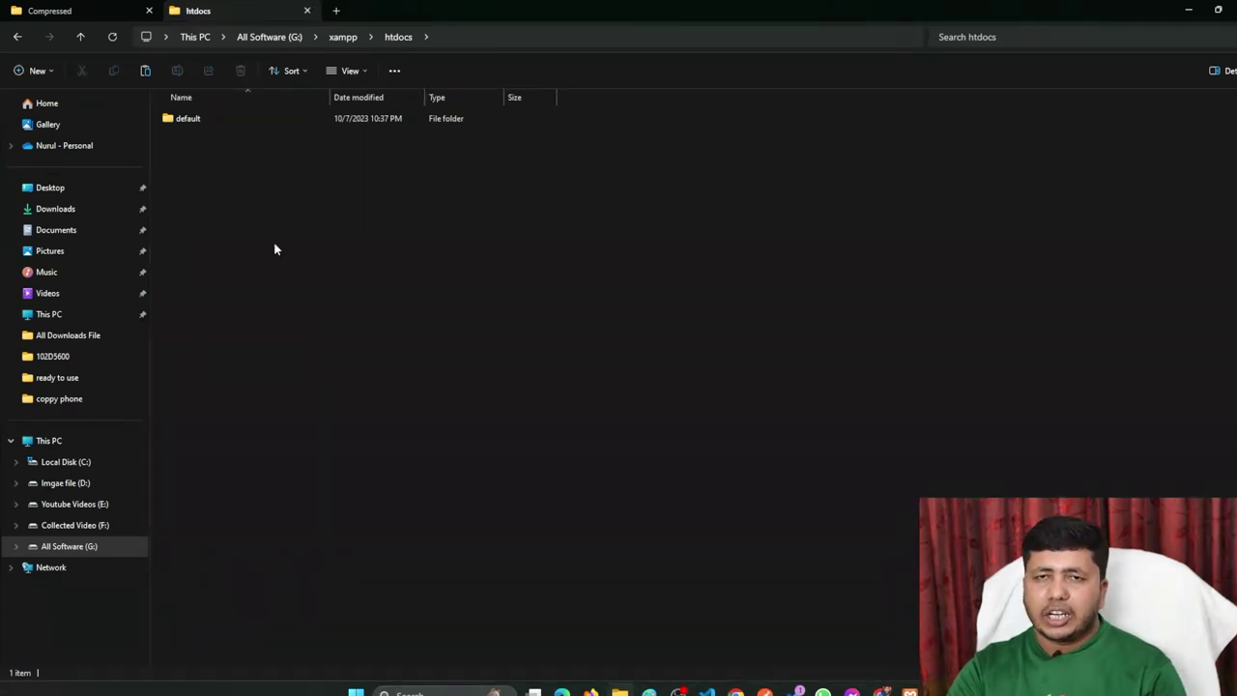
{"action": "key", "text": "ctrl+v"}
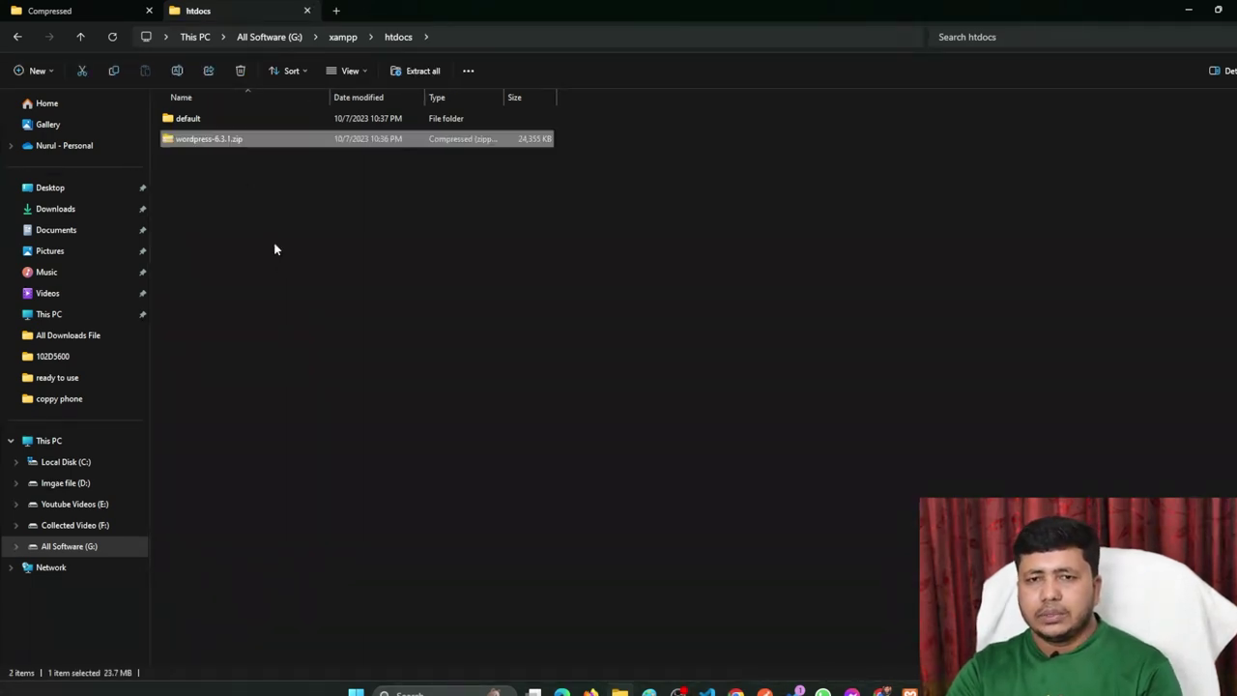
{"action": "left_click", "coordinate": [255, 217]}
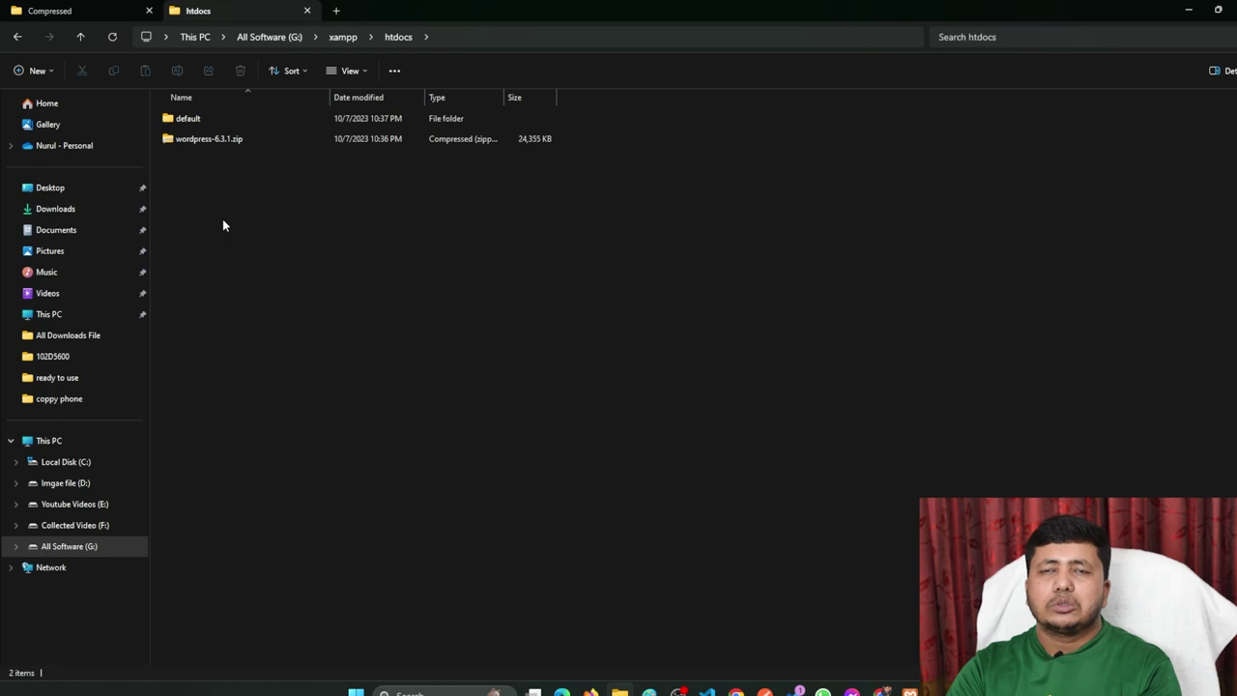
Extract wordpress-6.3.1.zip here in htdocs with WinRAR
{"action": "left_click", "coordinate": [189, 143]}
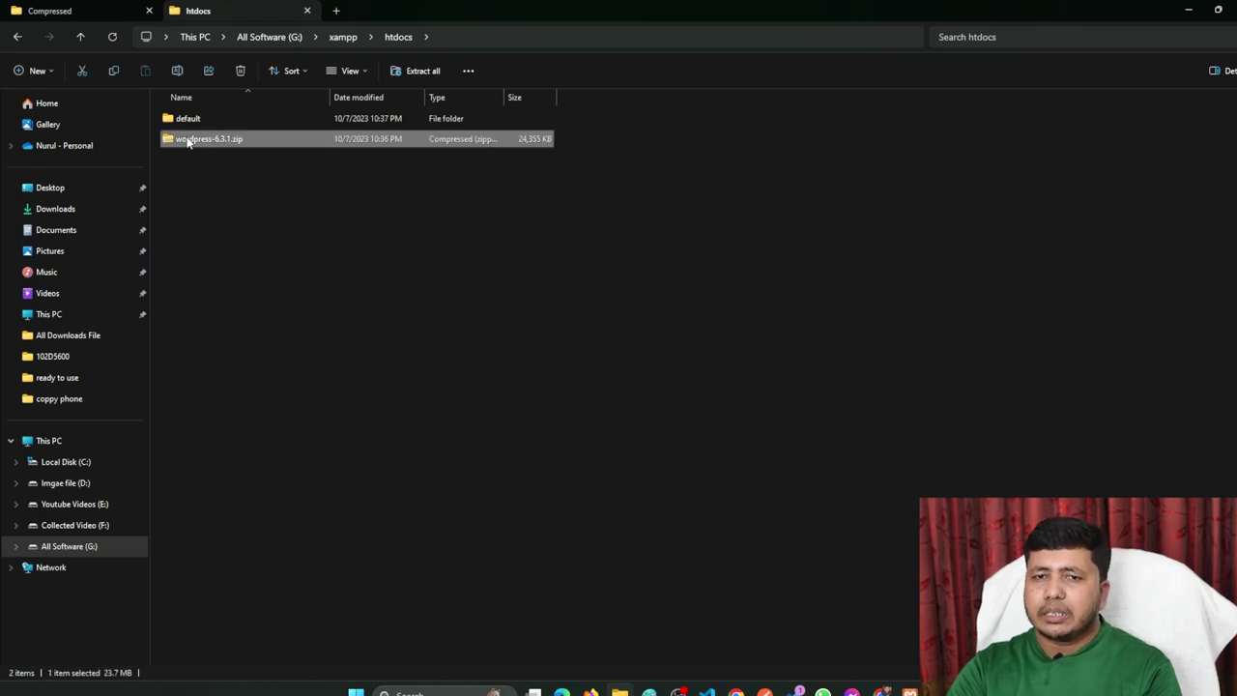
{"action": "right_click", "coordinate": [189, 142]}
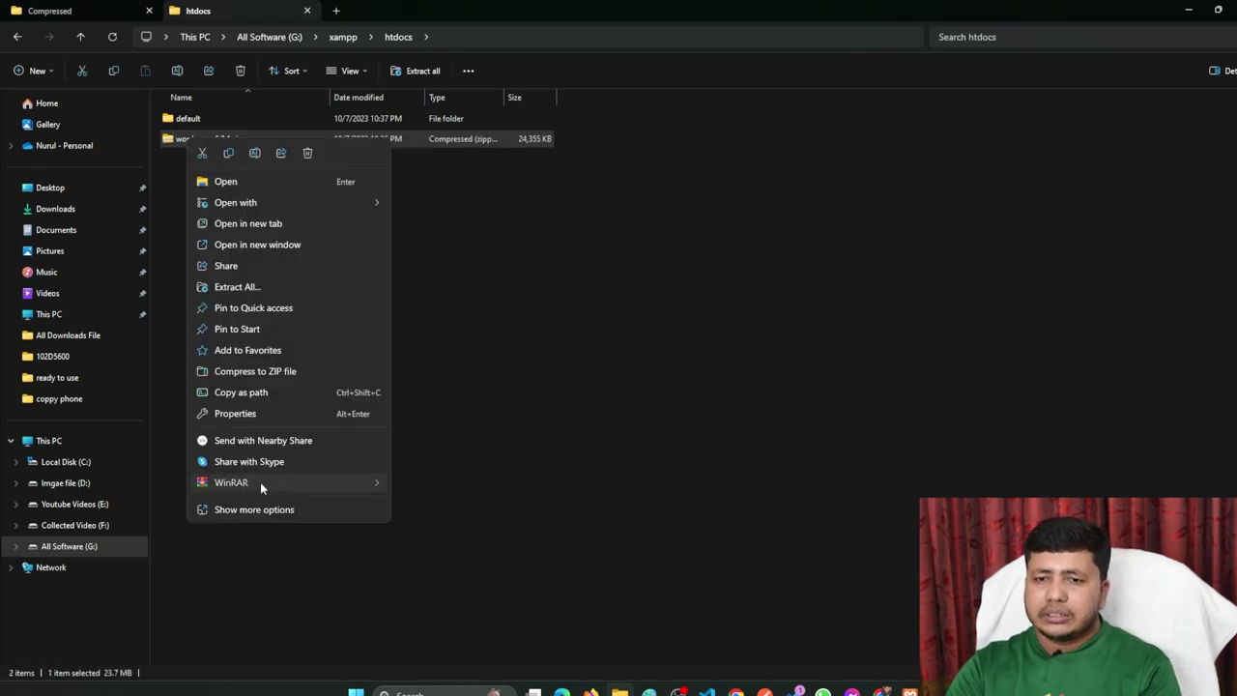
{"action": "mouse_move", "coordinate": [260, 481]}
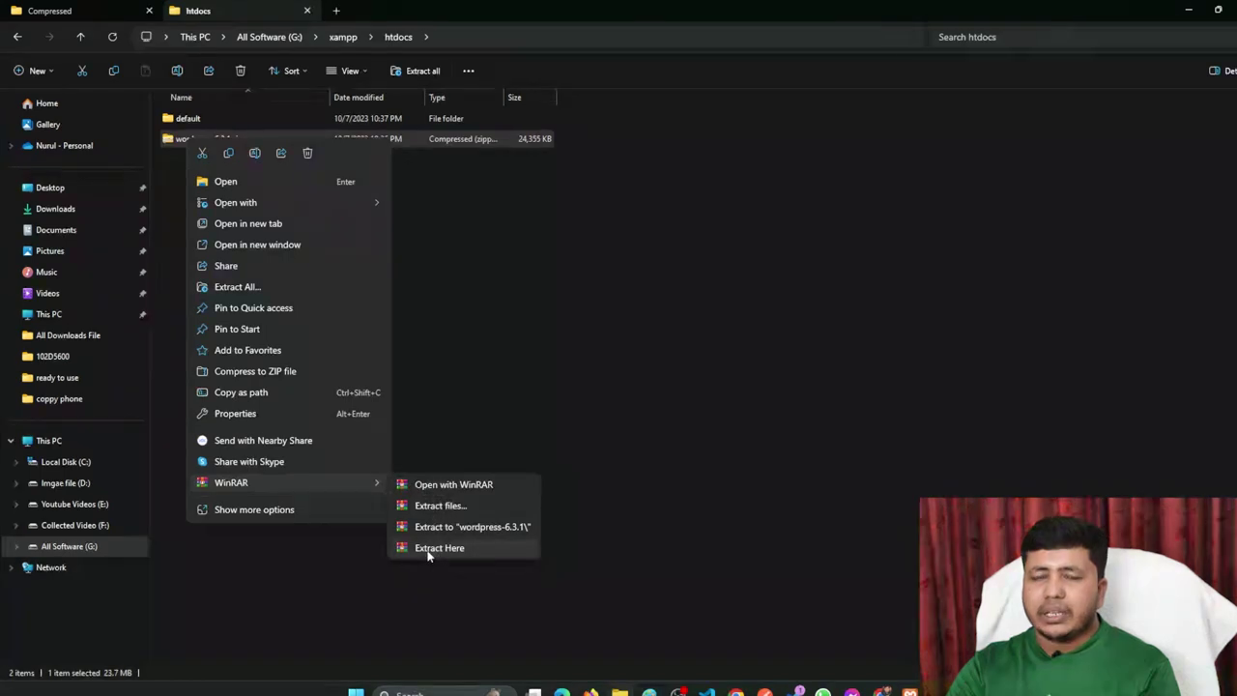
{"action": "left_click", "coordinate": [437, 548]}
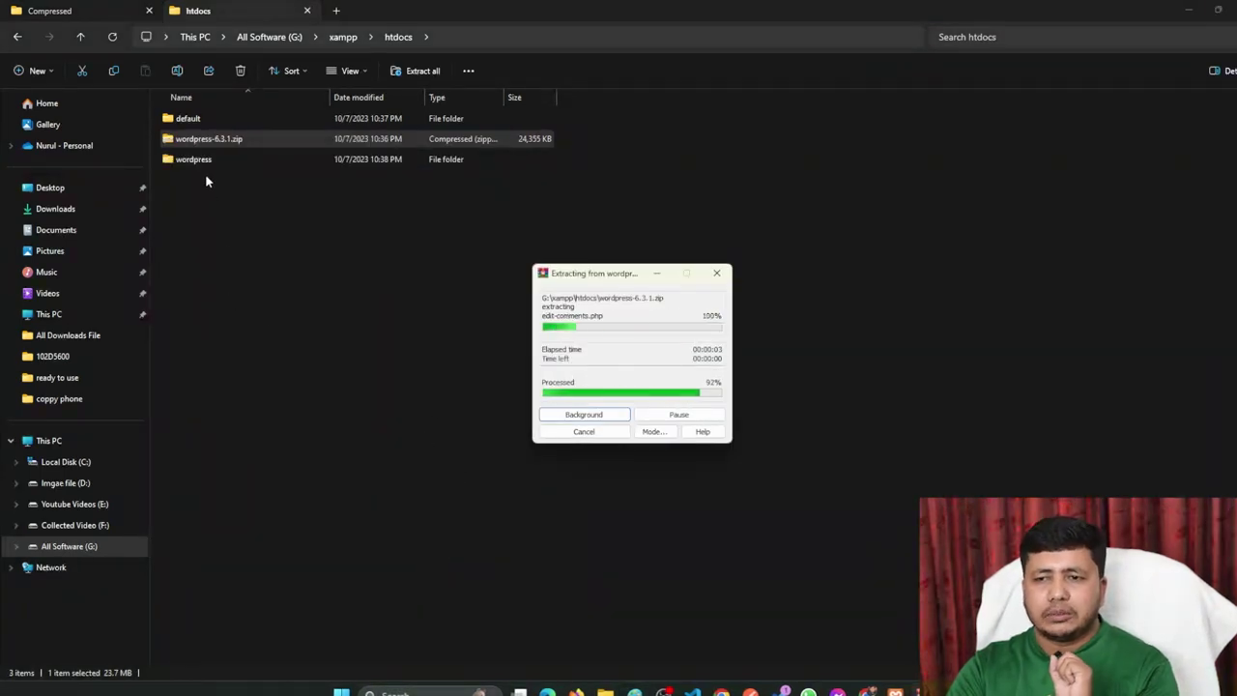
{"action": "left_click", "coordinate": [206, 179]}
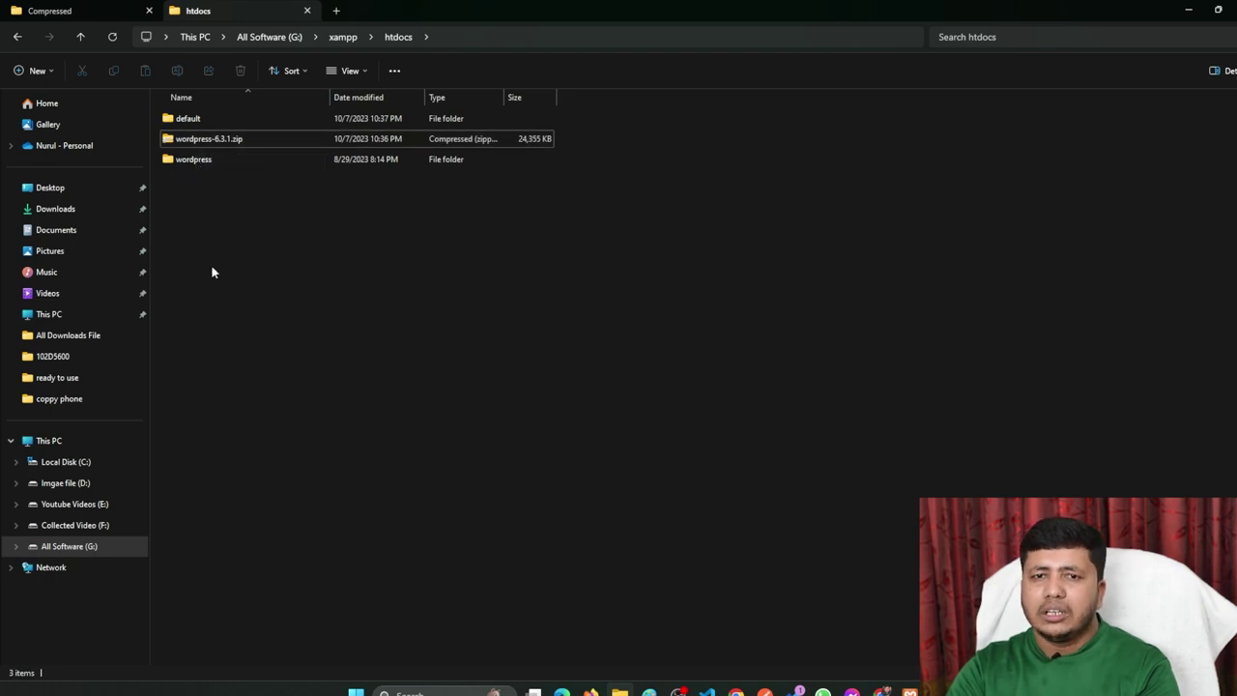
Rename the extracted wordpress folder to mydream
{"action": "right_click", "coordinate": [195, 162]}
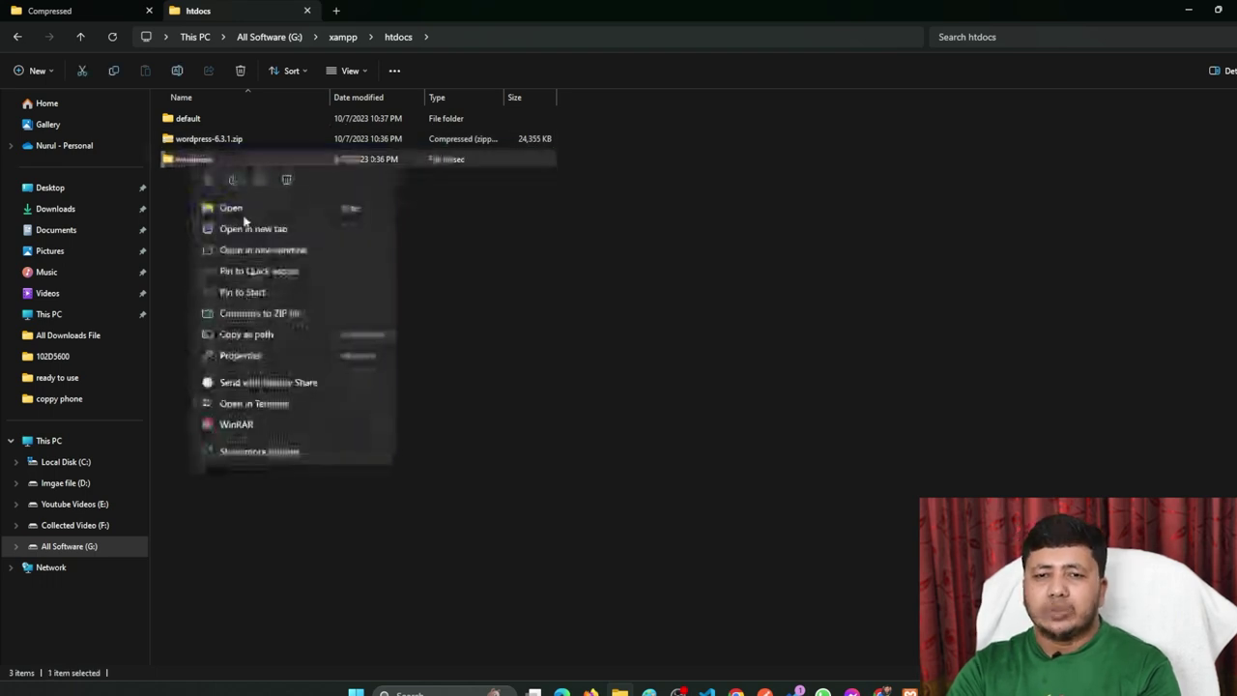
{"action": "left_click", "coordinate": [259, 180]}
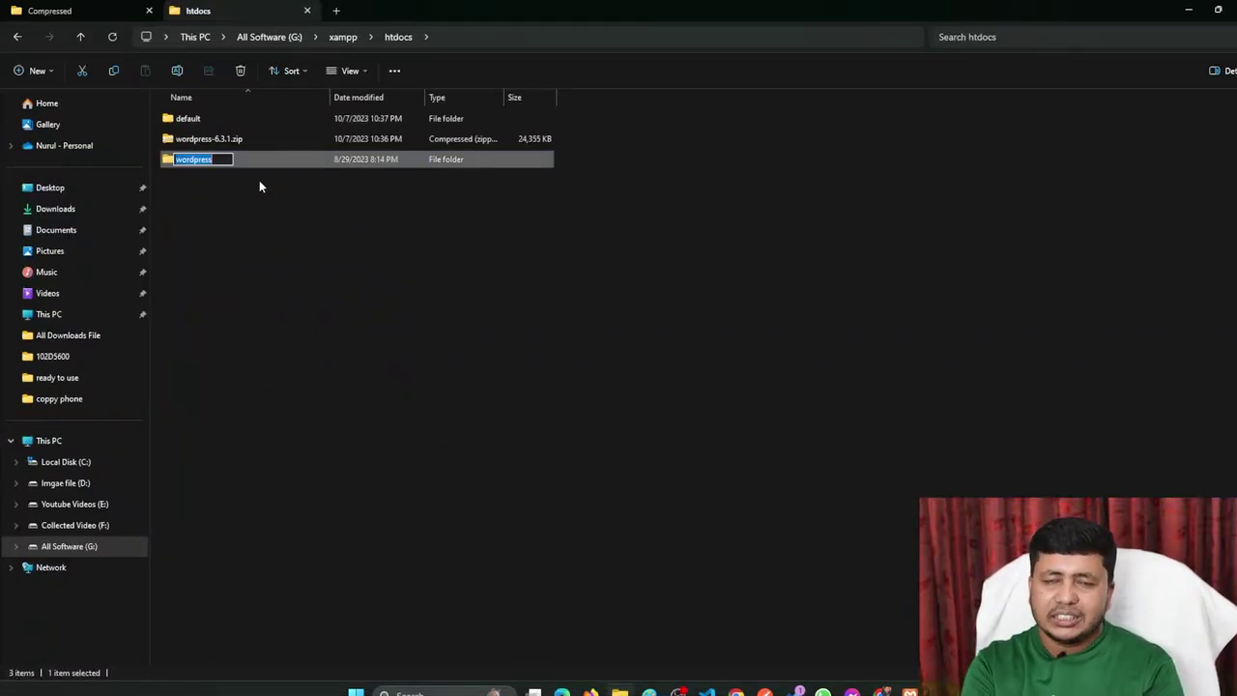
{"action": "type", "text": "mydream"}
{"action": "left_click", "coordinate": [259, 180]}
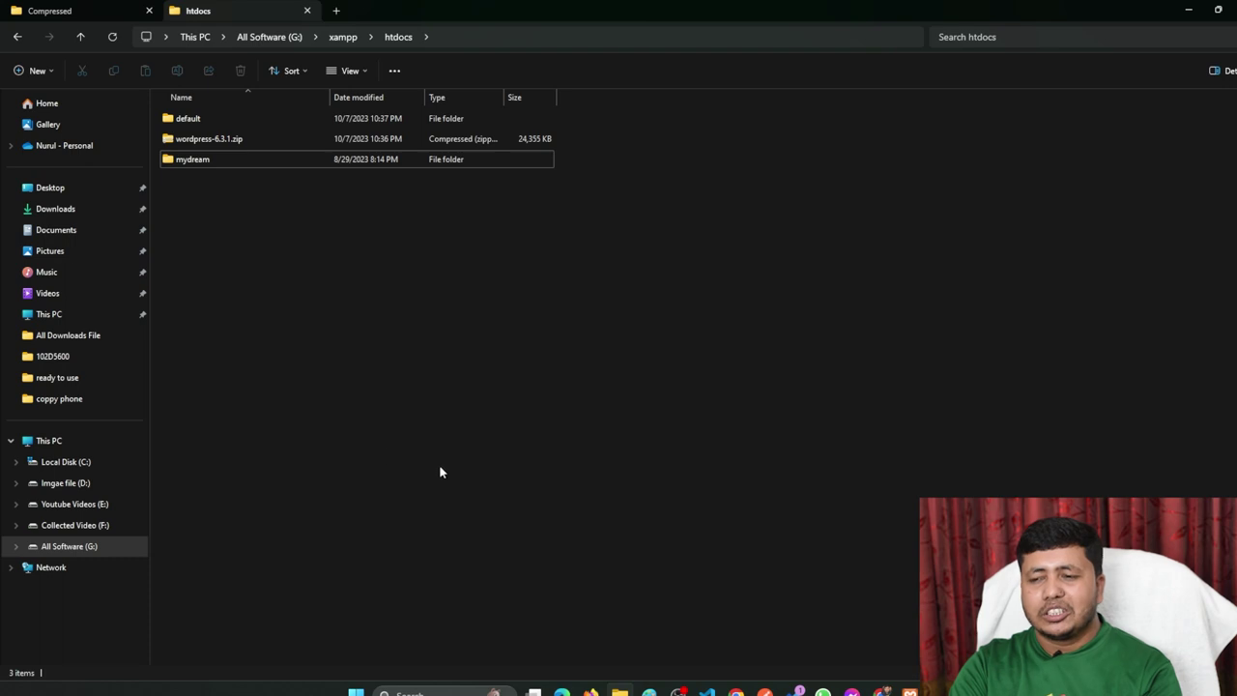
Open localhost/mydream from XAMPP's Apache Admin to reach the WordPress language selection page
{"action": "mouse_move", "coordinate": [909, 692]}
{"action": "left_click", "coordinate": [887, 657]}
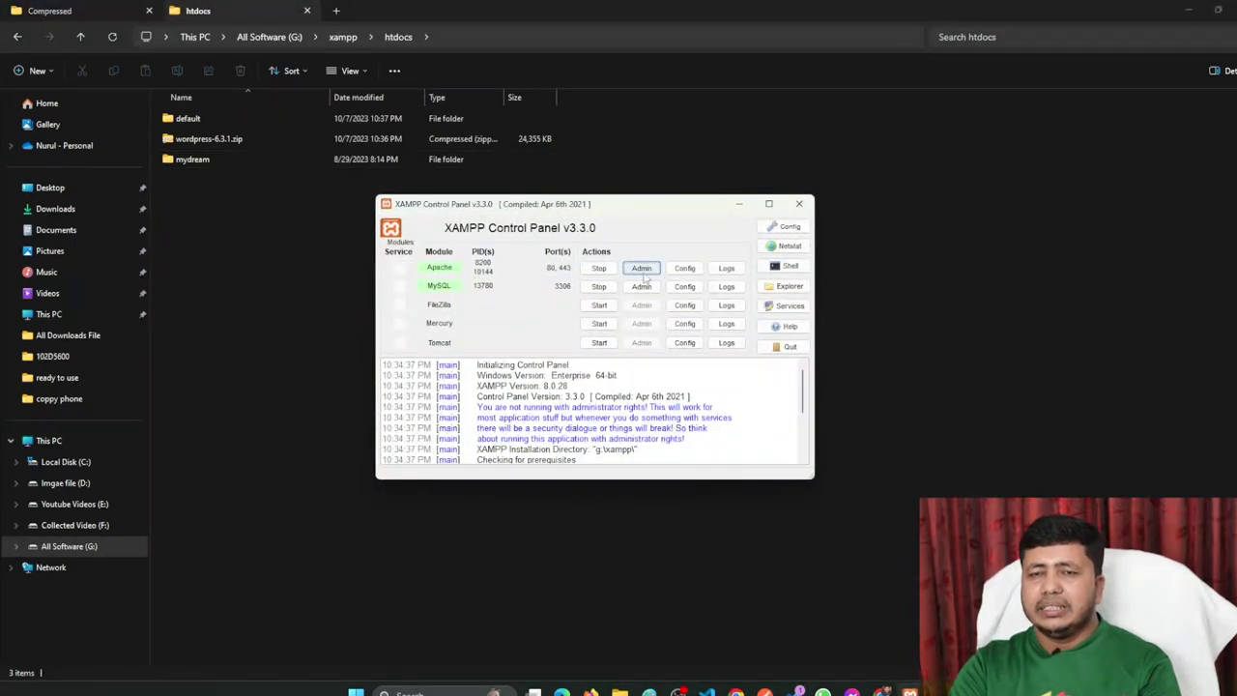
{"action": "left_click", "coordinate": [642, 273]}
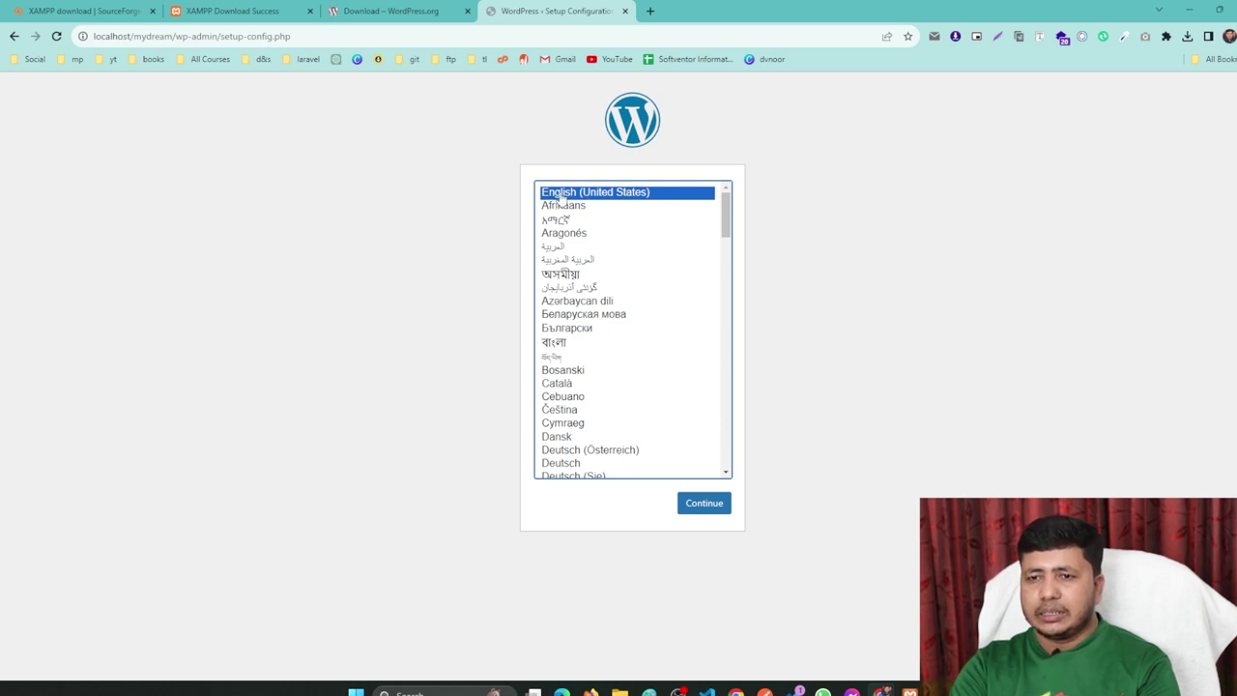
Continue setup in English to the welcome page listing the required database details
{"action": "left_click", "coordinate": [703, 503]}
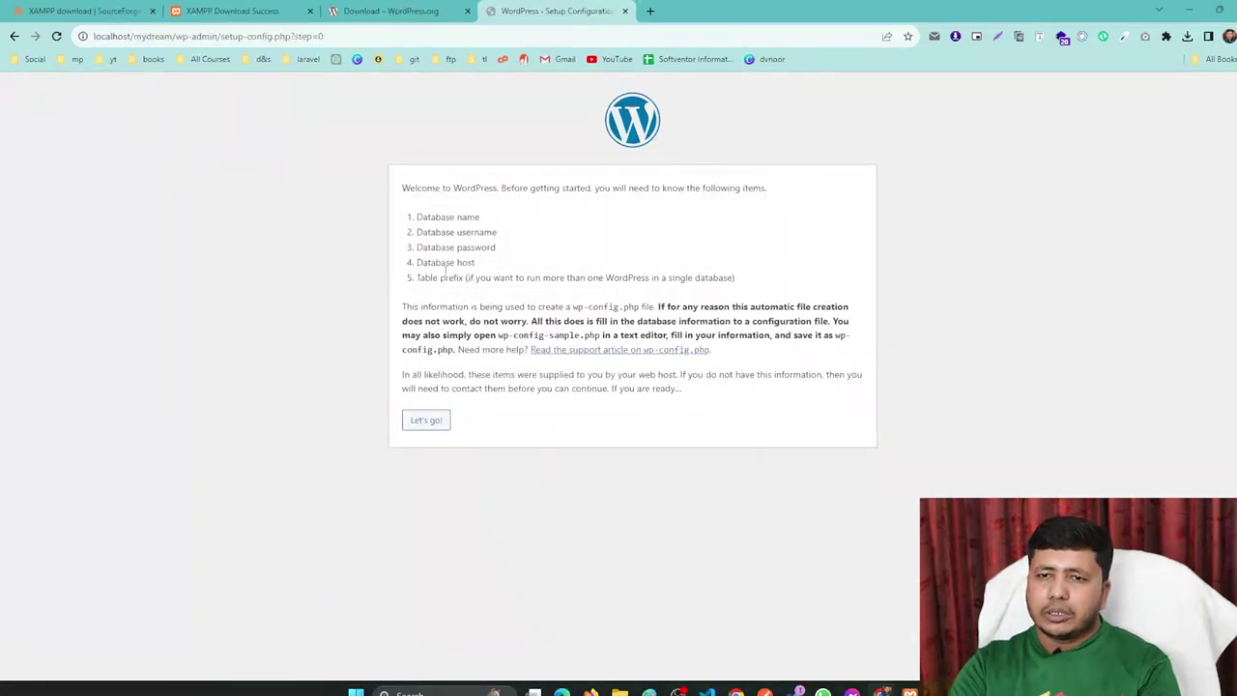
{"action": "left_click_drag", "start_coordinate": [402, 190], "coordinate": [498, 189]}
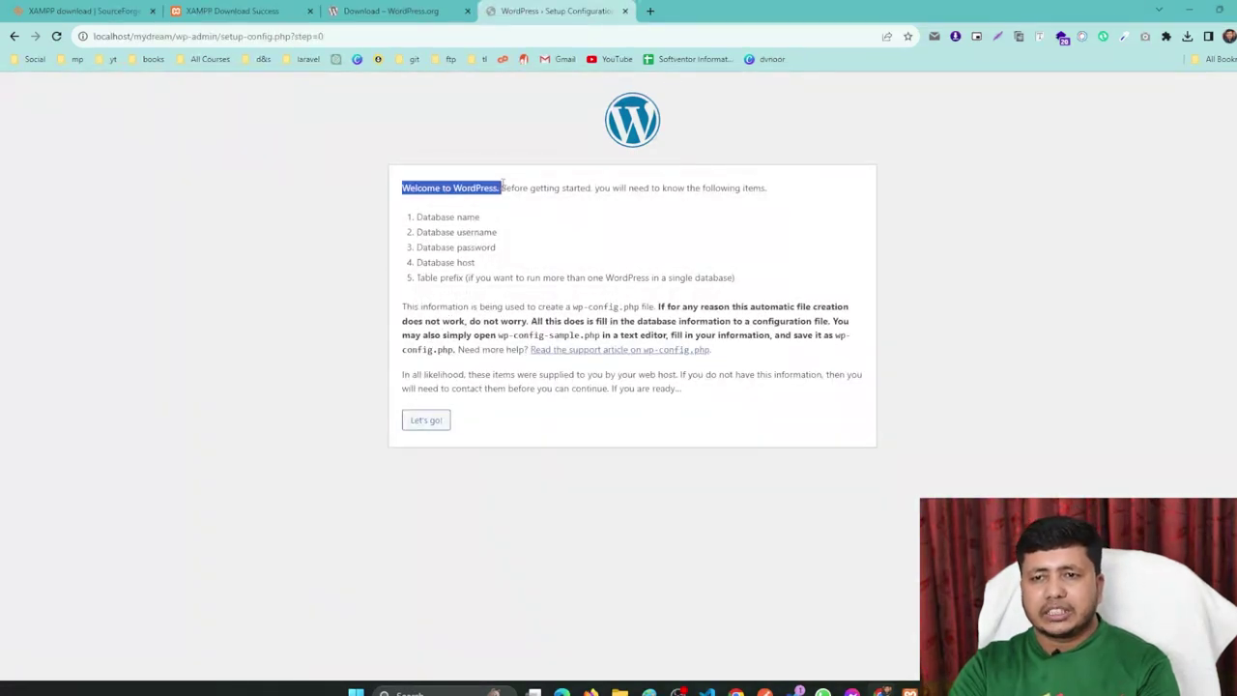
{"action": "left_click", "coordinate": [555, 243]}
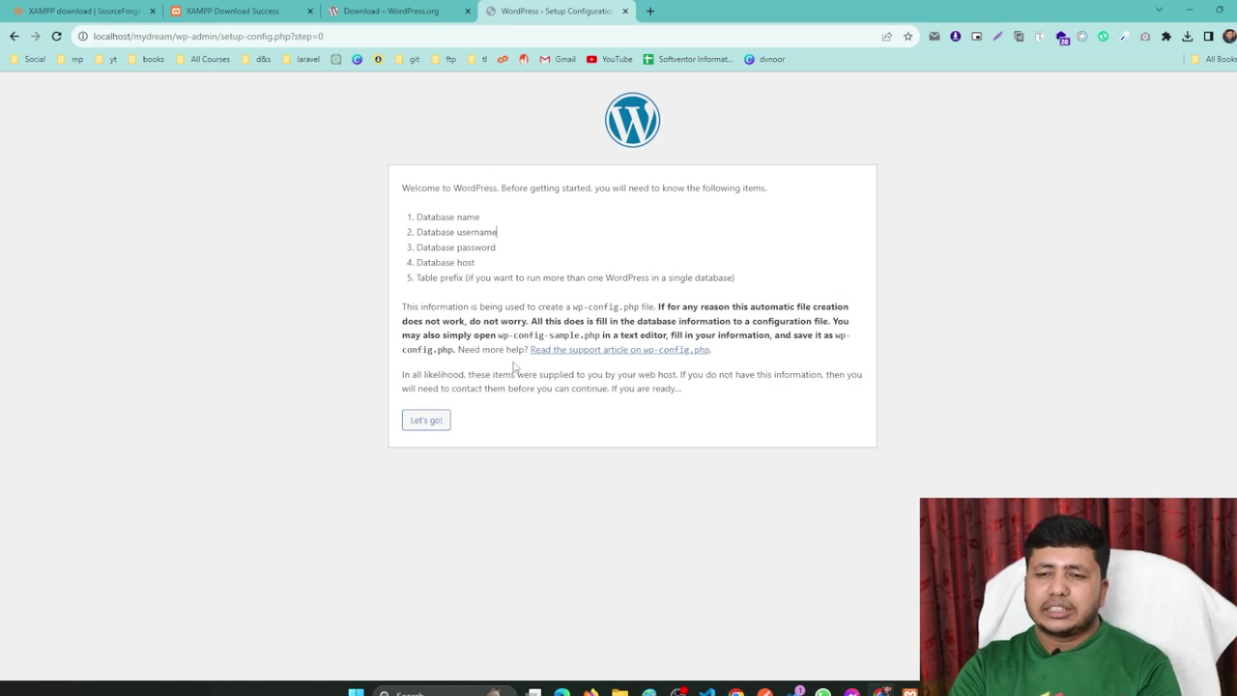
{"action": "left_click_drag", "start_coordinate": [416, 216], "coordinate": [779, 287]}
{"action": "left_click", "coordinate": [779, 287]}
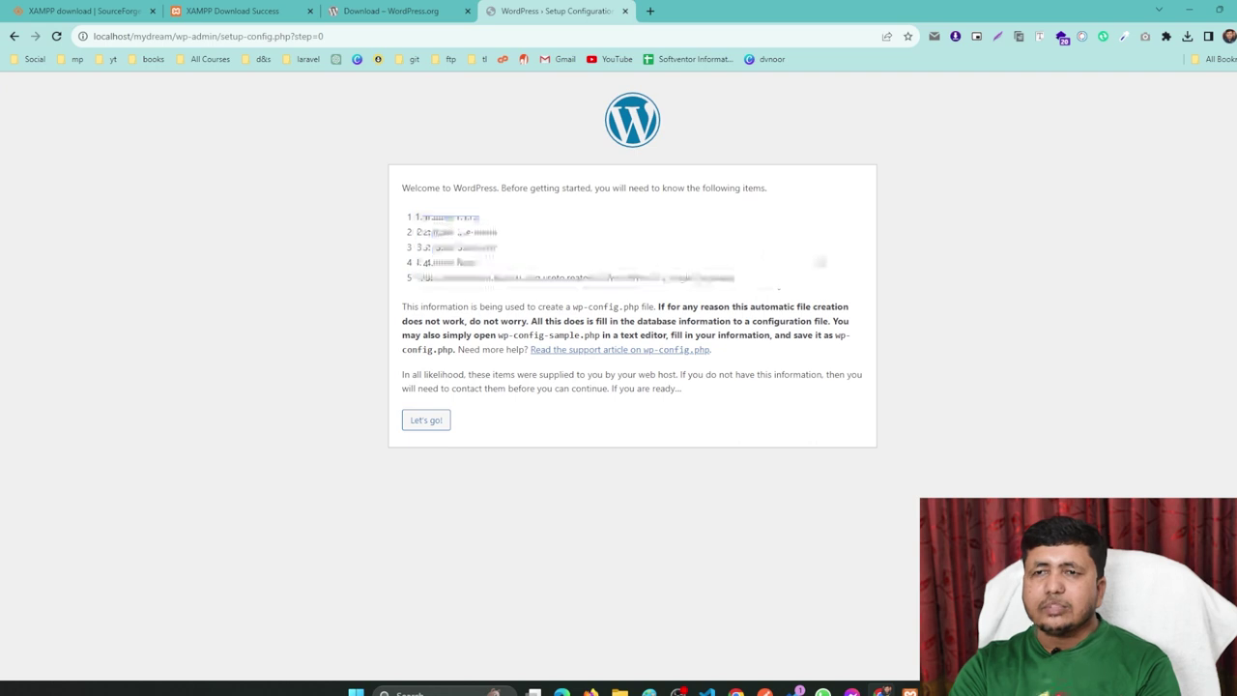
Review the database name, username, password and host items, then bring XAMPP Control Panel forward
{"action": "left_click_drag", "start_coordinate": [480, 216], "coordinate": [416, 216]}
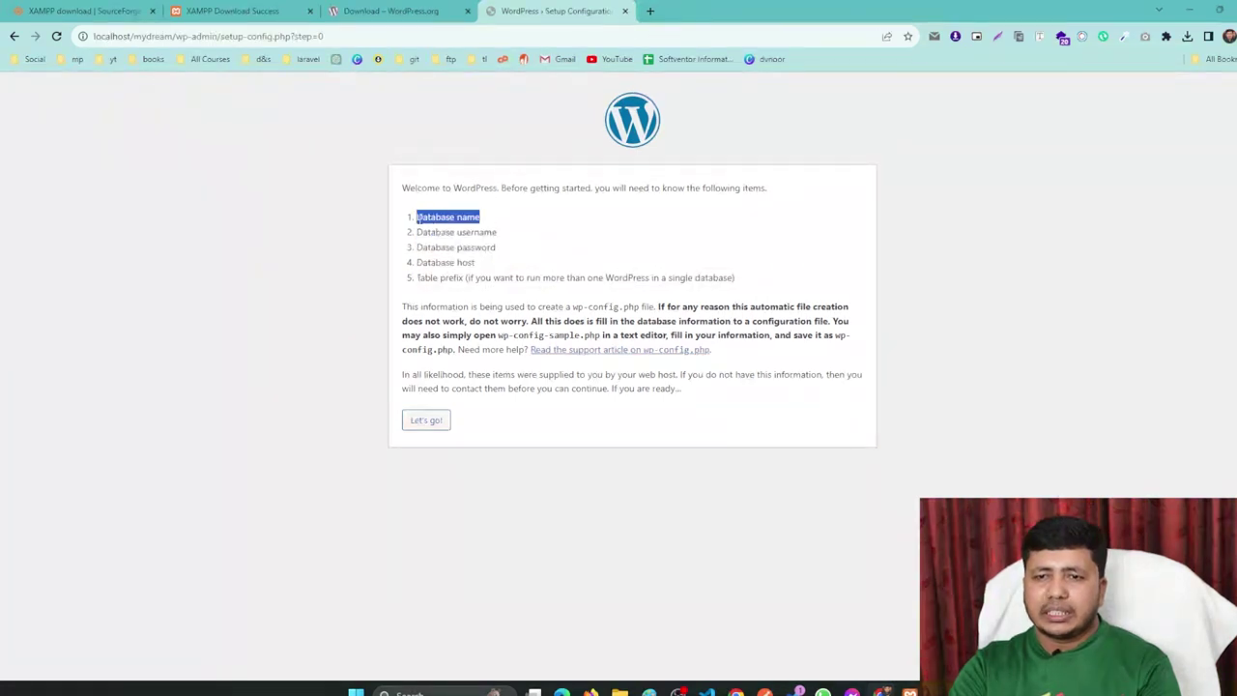
{"action": "left_click", "coordinate": [497, 223]}
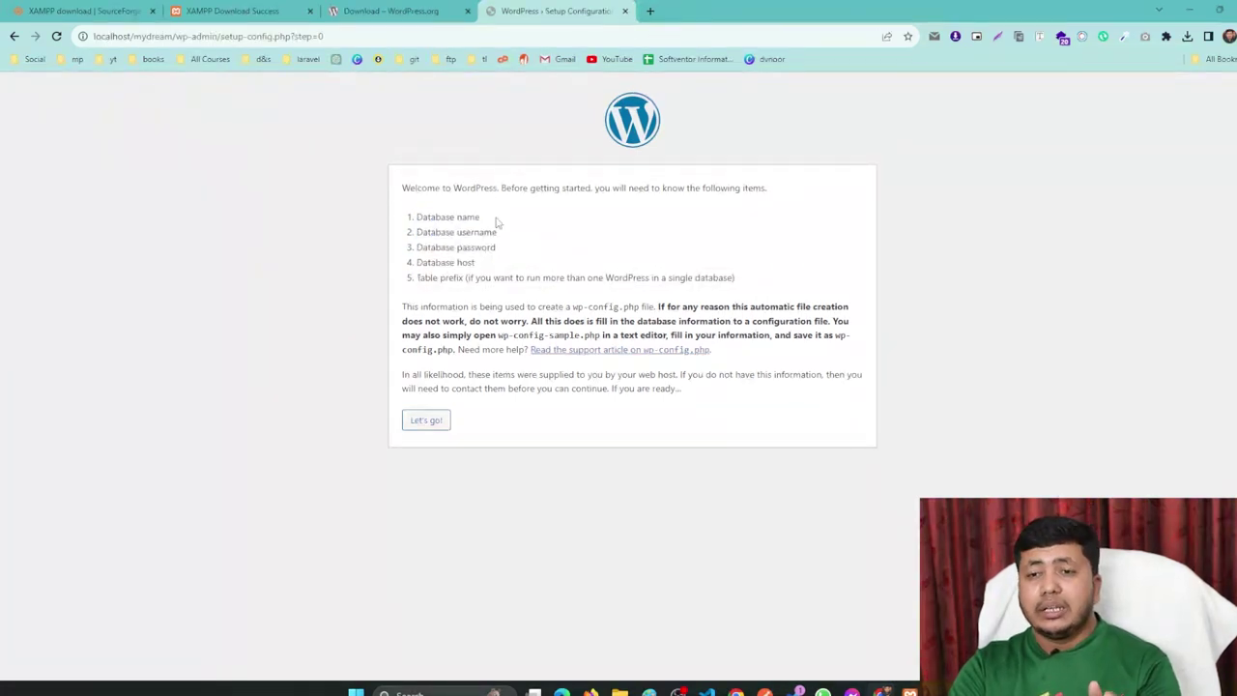
{"action": "mouse_move", "coordinate": [417, 222]}
{"action": "left_mouse_down"}
{"action": "mouse_move", "coordinate": [480, 222]}
{"action": "mouse_move", "coordinate": [418, 235]}
{"action": "left_mouse_up"}
{"action": "left_click", "coordinate": [532, 234]}
{"action": "left_click_drag", "start_coordinate": [520, 255], "coordinate": [417, 263]}
{"action": "left_click", "coordinate": [415, 257]}
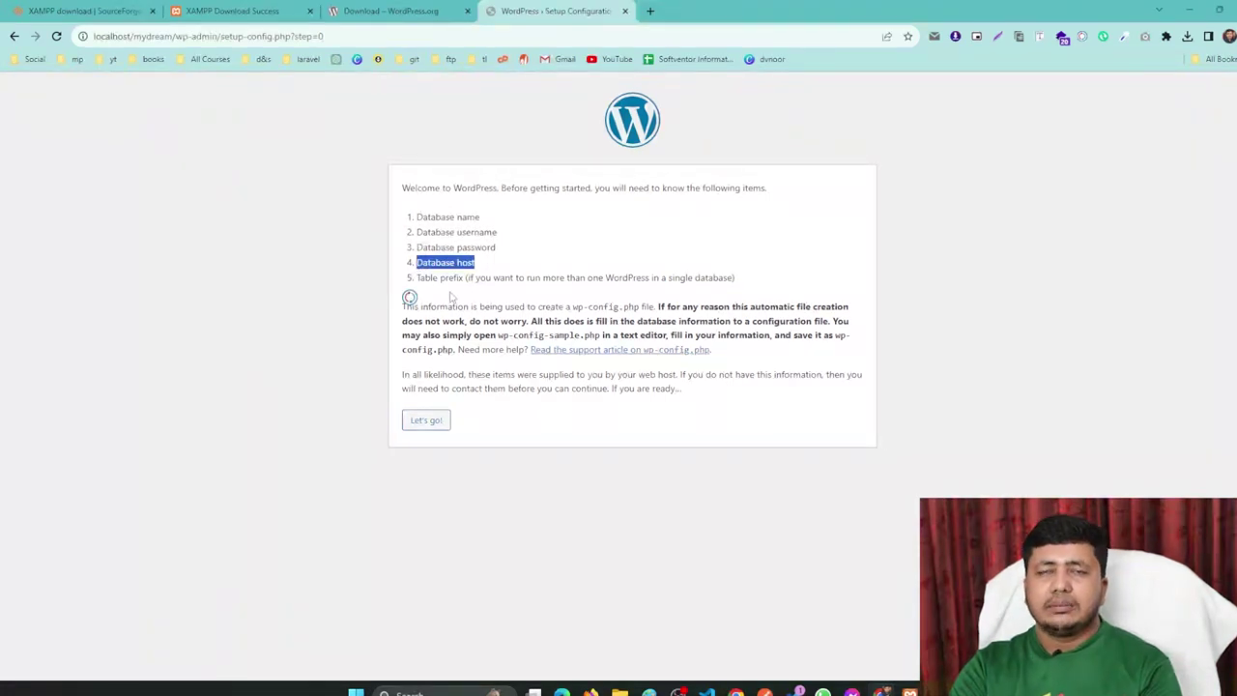
{"action": "left_click", "coordinate": [406, 279]}
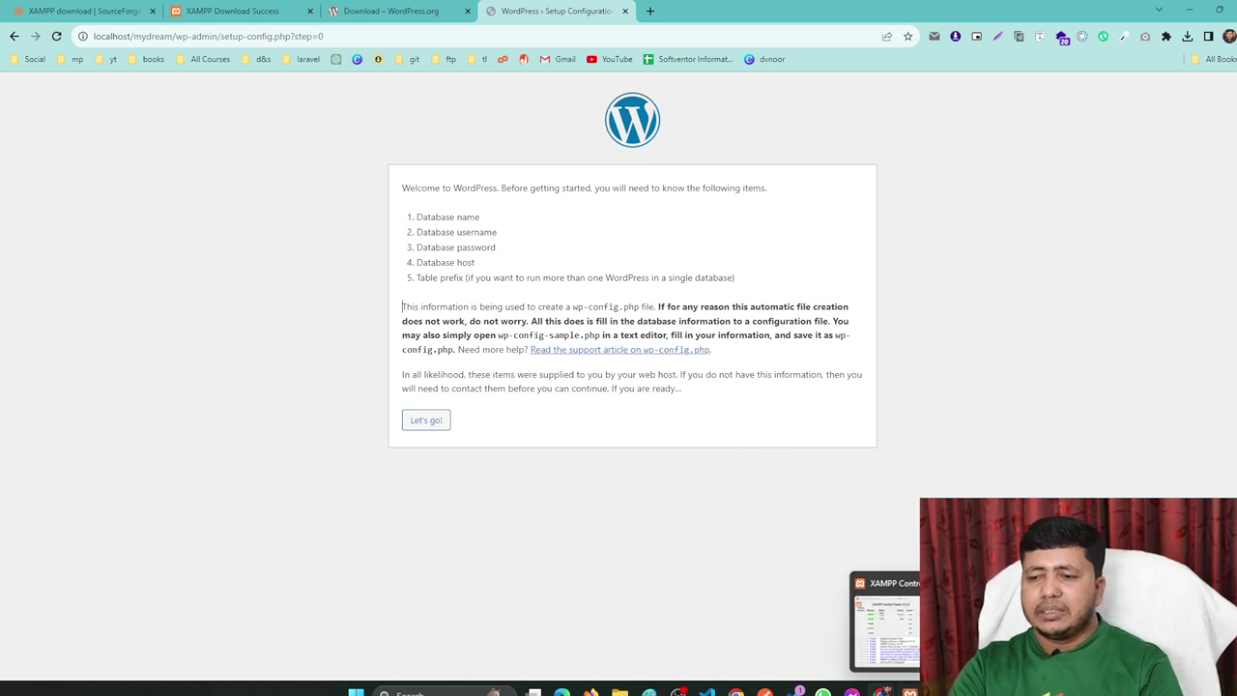
{"action": "left_click", "coordinate": [909, 693]}
{"action": "left_click_drag", "start_coordinate": [638, 205], "coordinate": [414, 188]}
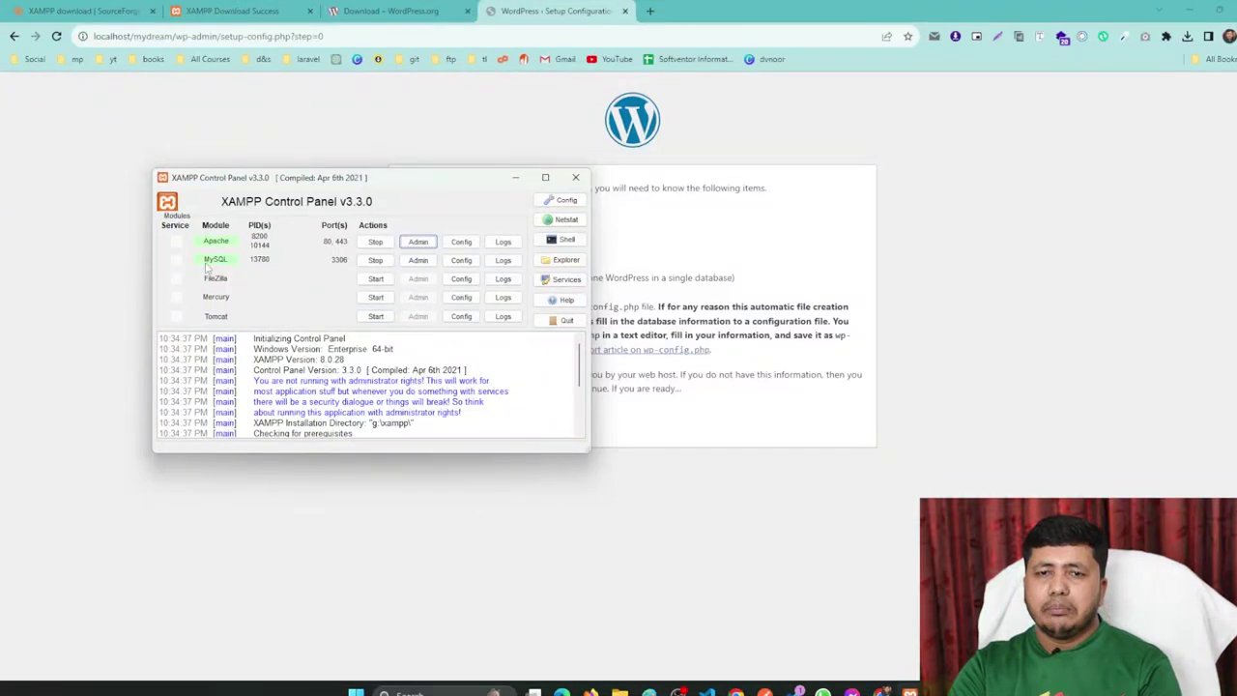
In phpMyAdmin, create a database named mydreamdb via New and open it from the tree
{"action": "left_click", "coordinate": [418, 260]}
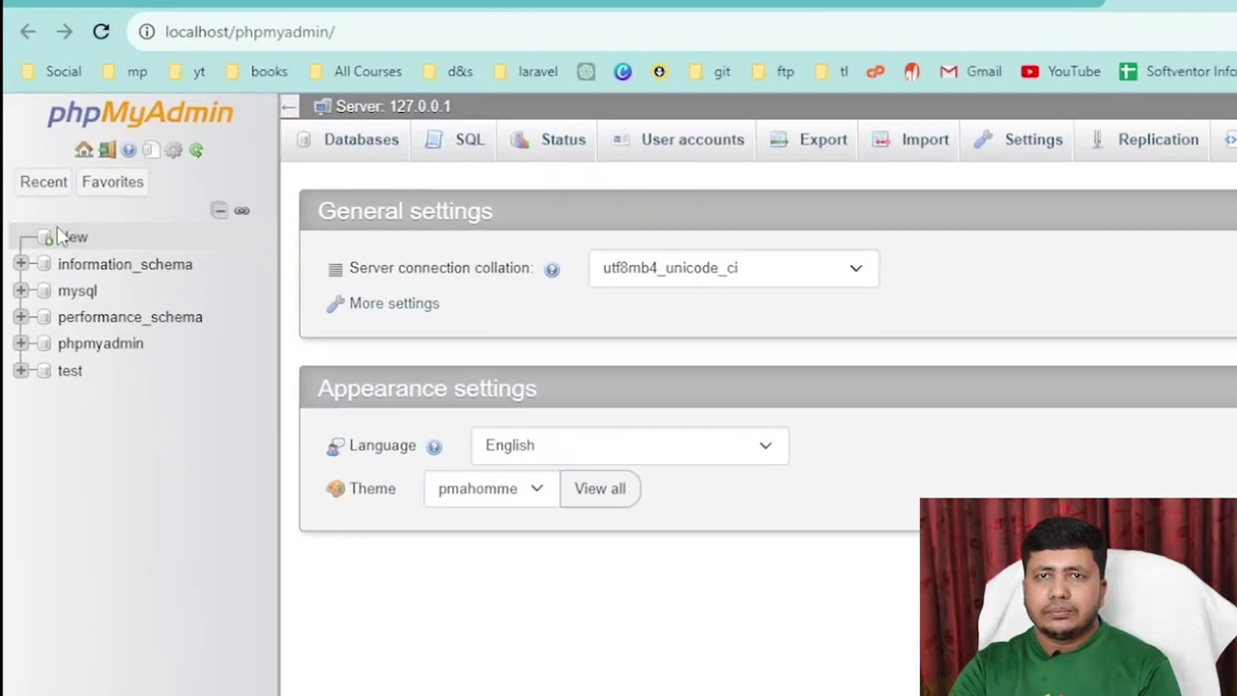
{"action": "left_click", "coordinate": [60, 236]}
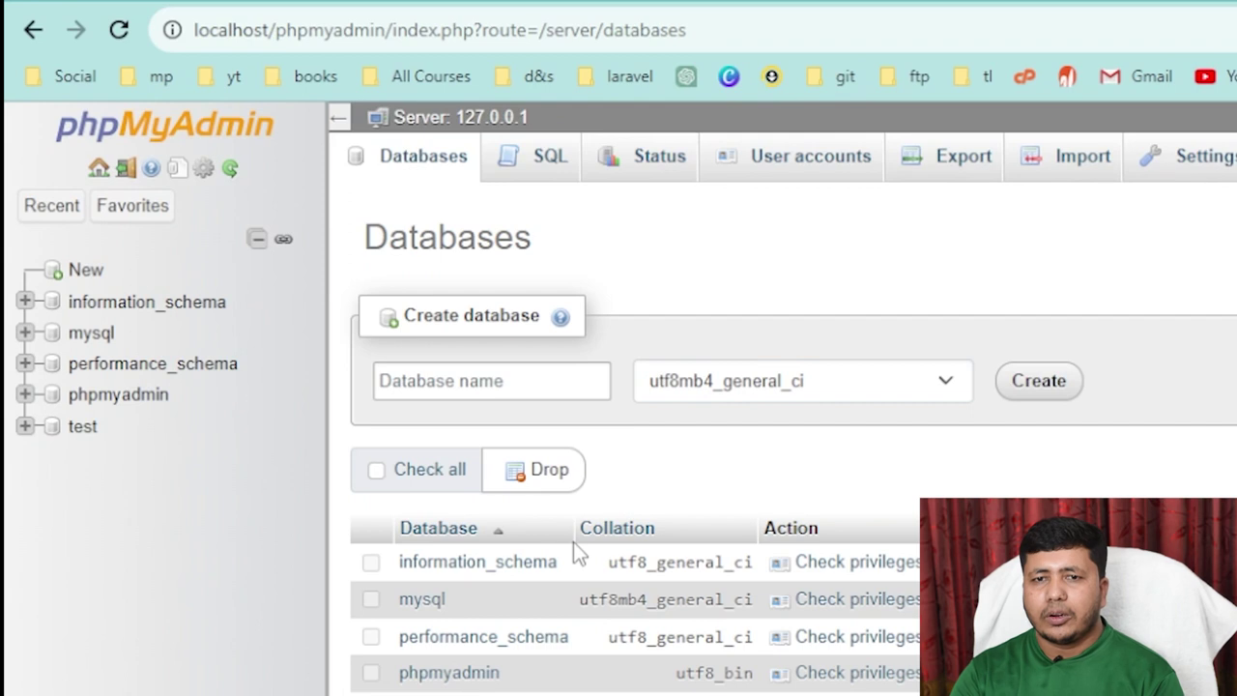
{"action": "left_click", "coordinate": [504, 387]}
{"action": "left_click", "coordinate": [503, 386]}
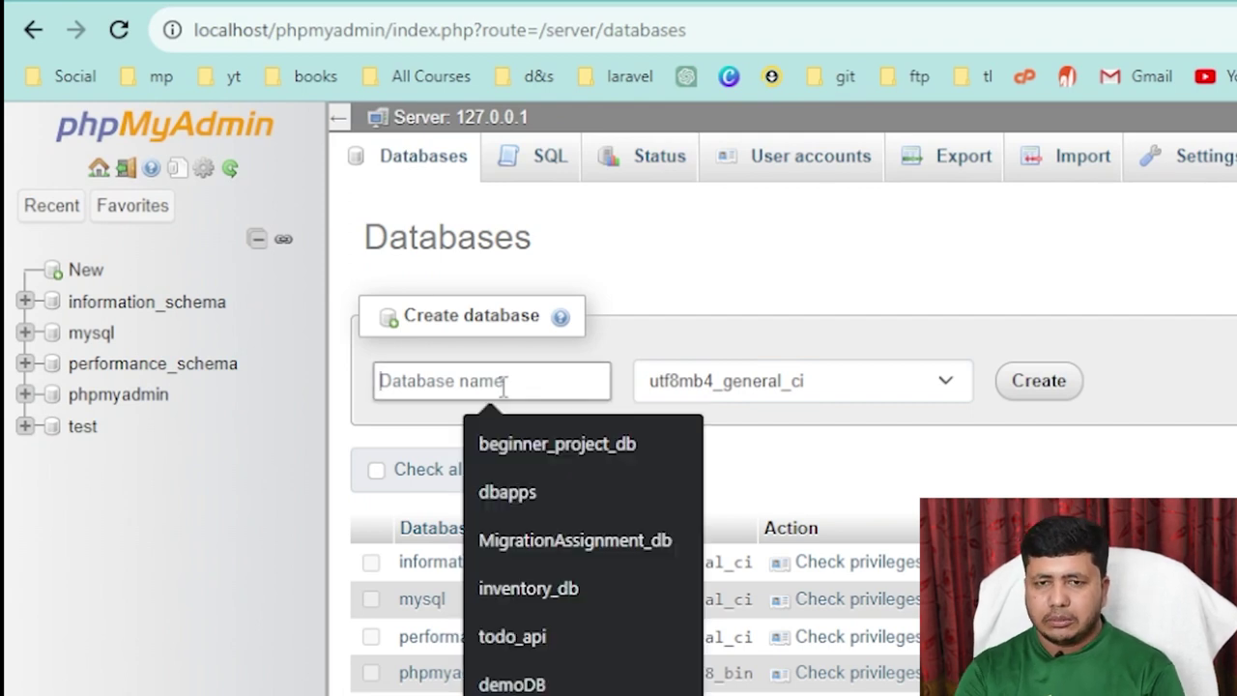
{"action": "type", "text": "mydere"}
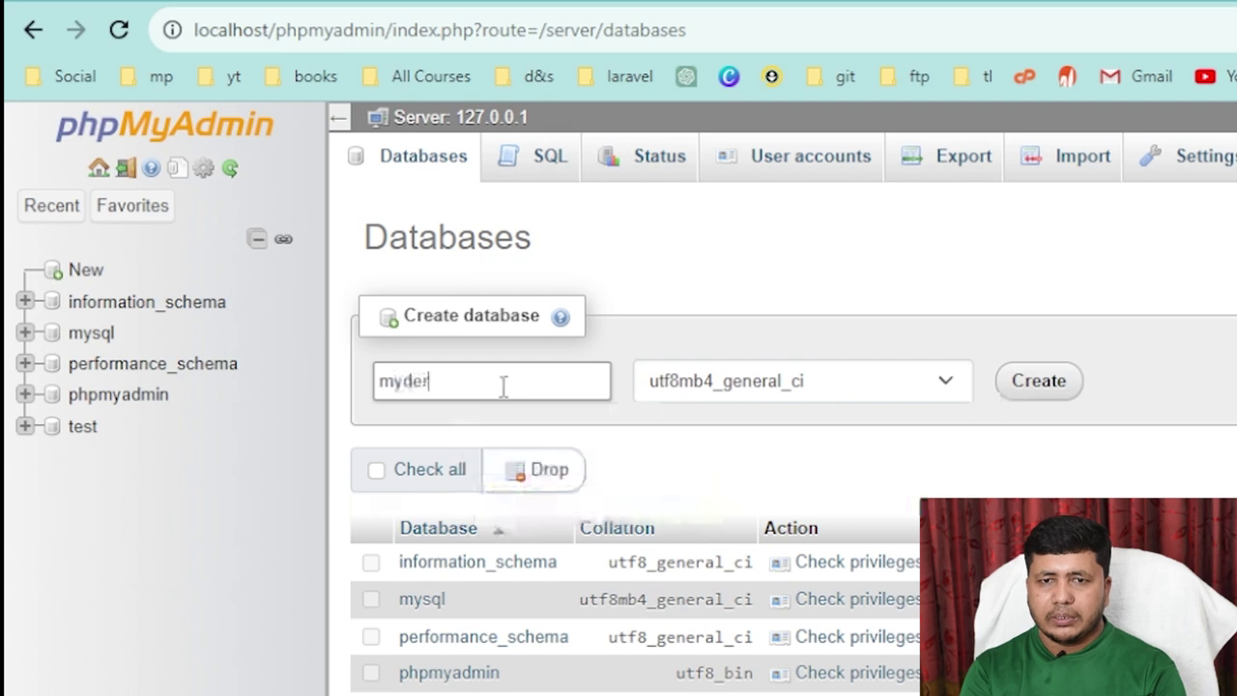
{"action": "key", "text": "BackSpace"}
{"action": "type", "text": "ream"}
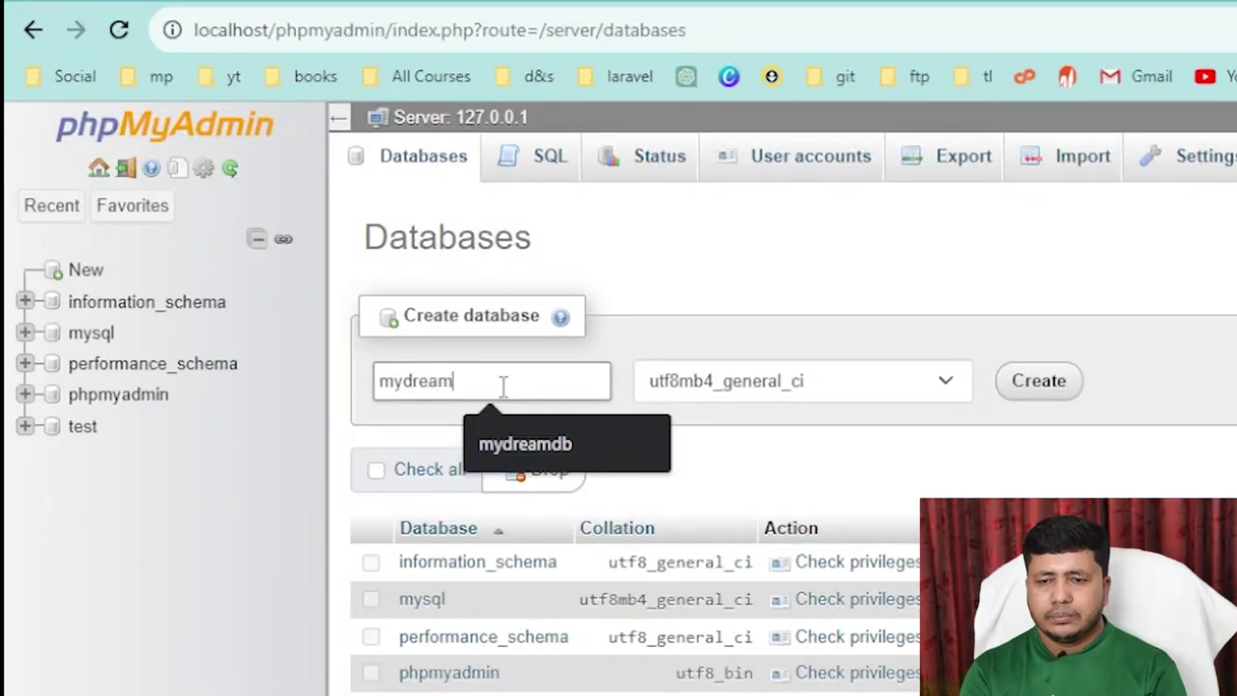
{"action": "type", "text": "db"}
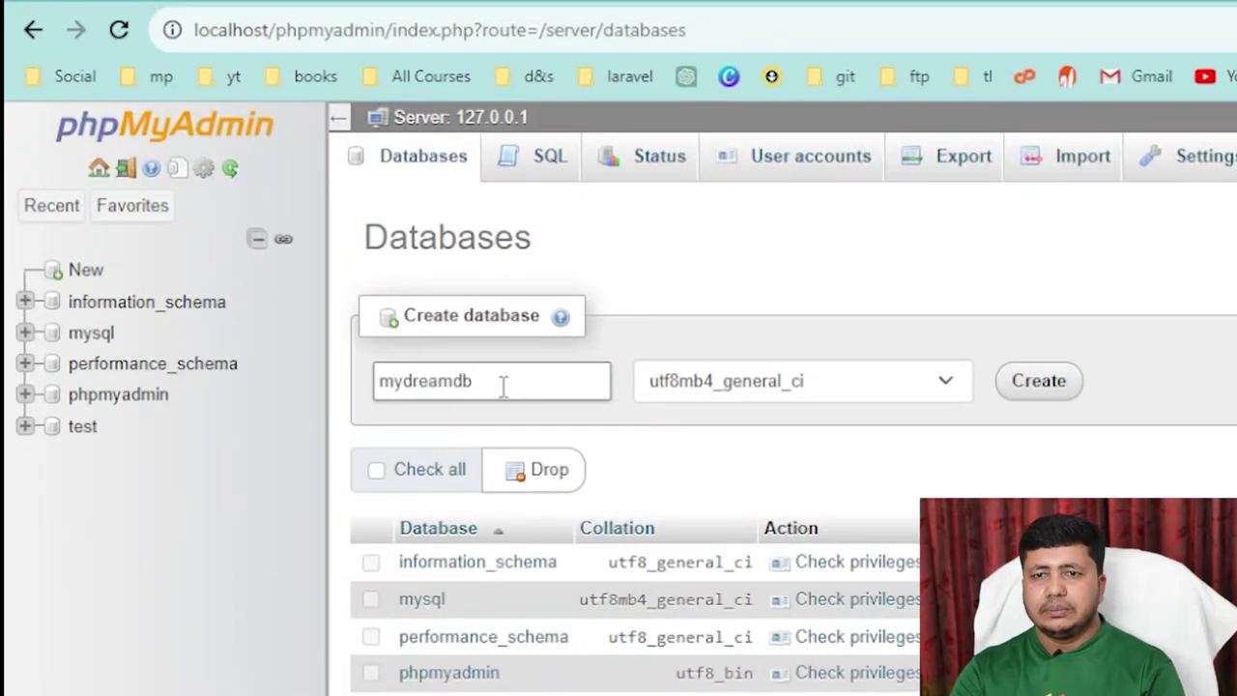
{"action": "left_click_drag", "start_coordinate": [519, 377], "coordinate": [356, 391]}
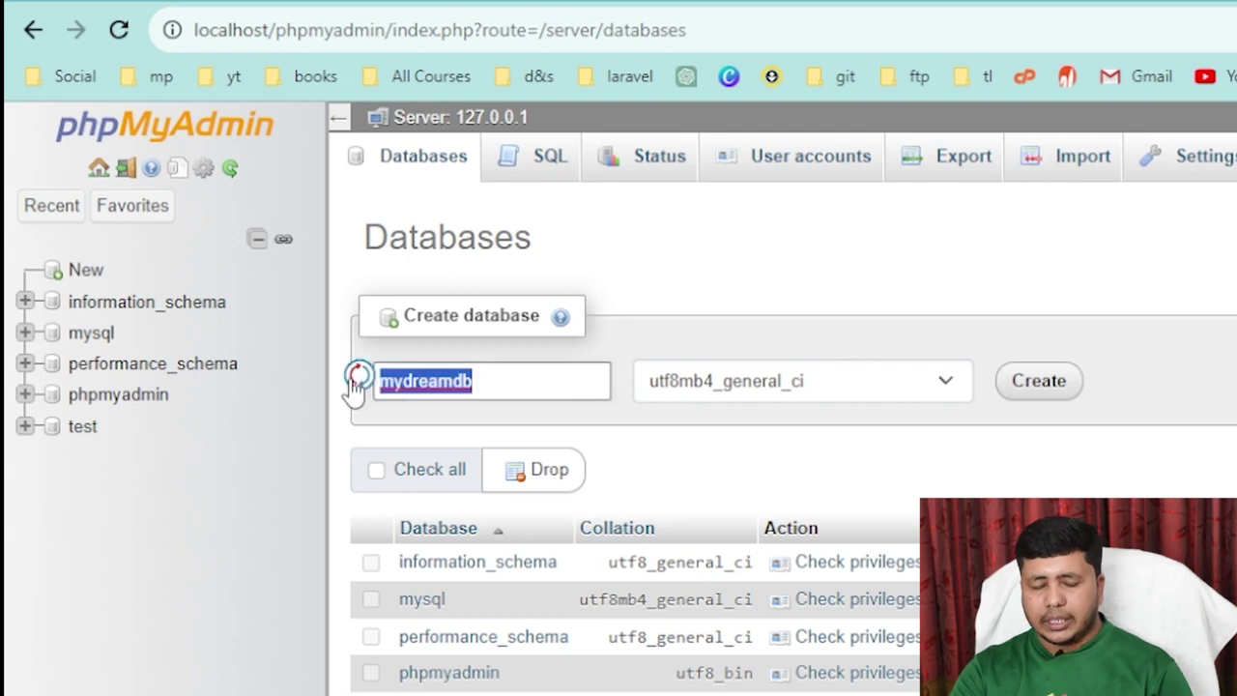
{"action": "left_click", "coordinate": [1046, 392]}
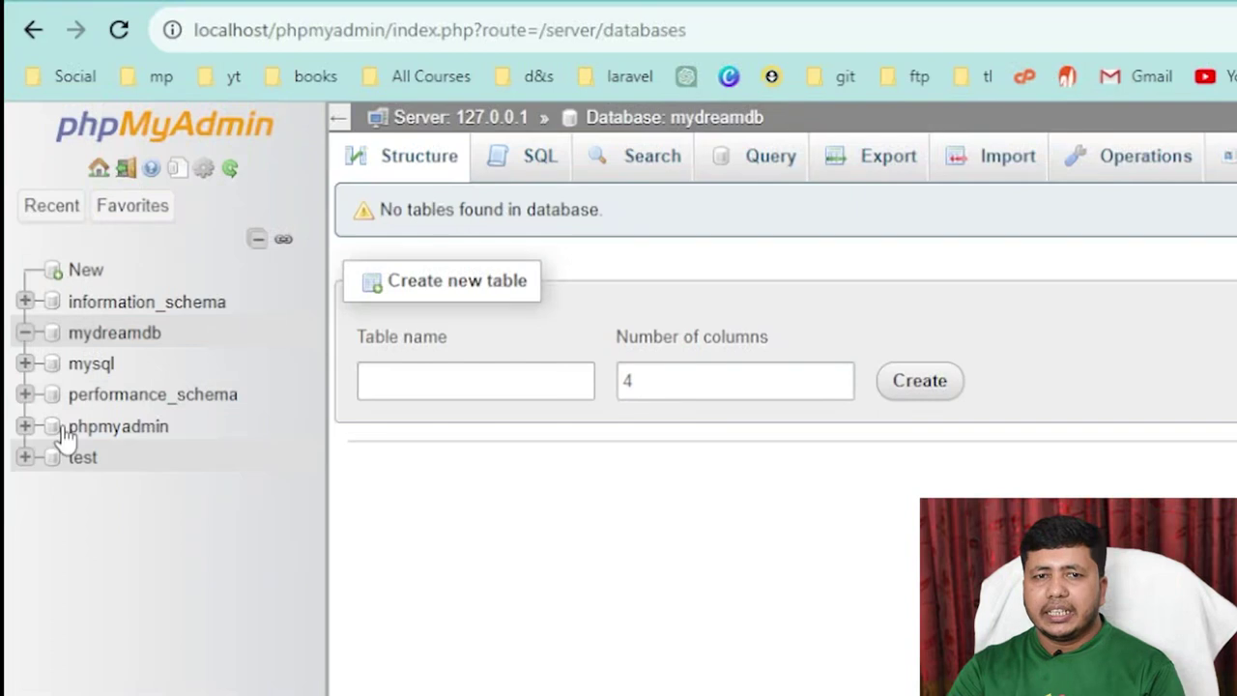
{"action": "left_click", "coordinate": [114, 336]}
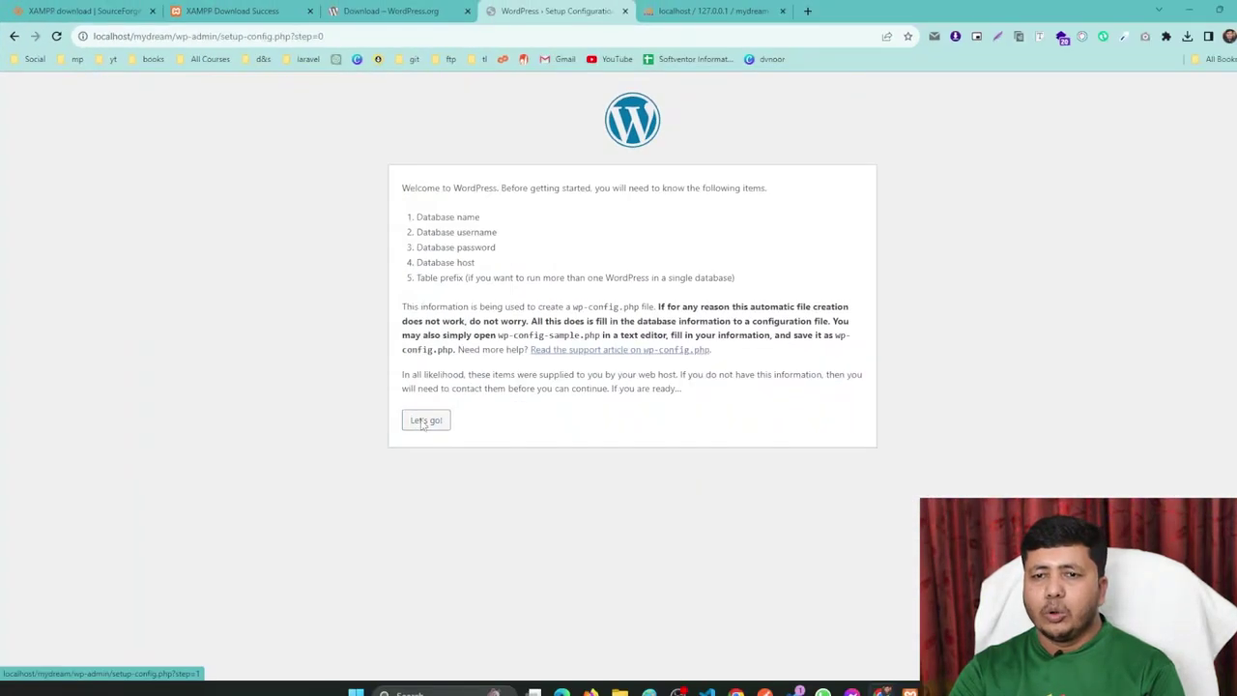
Choose mydreamdb from the saved entries as the database name
{"action": "left_click", "coordinate": [417, 422]}
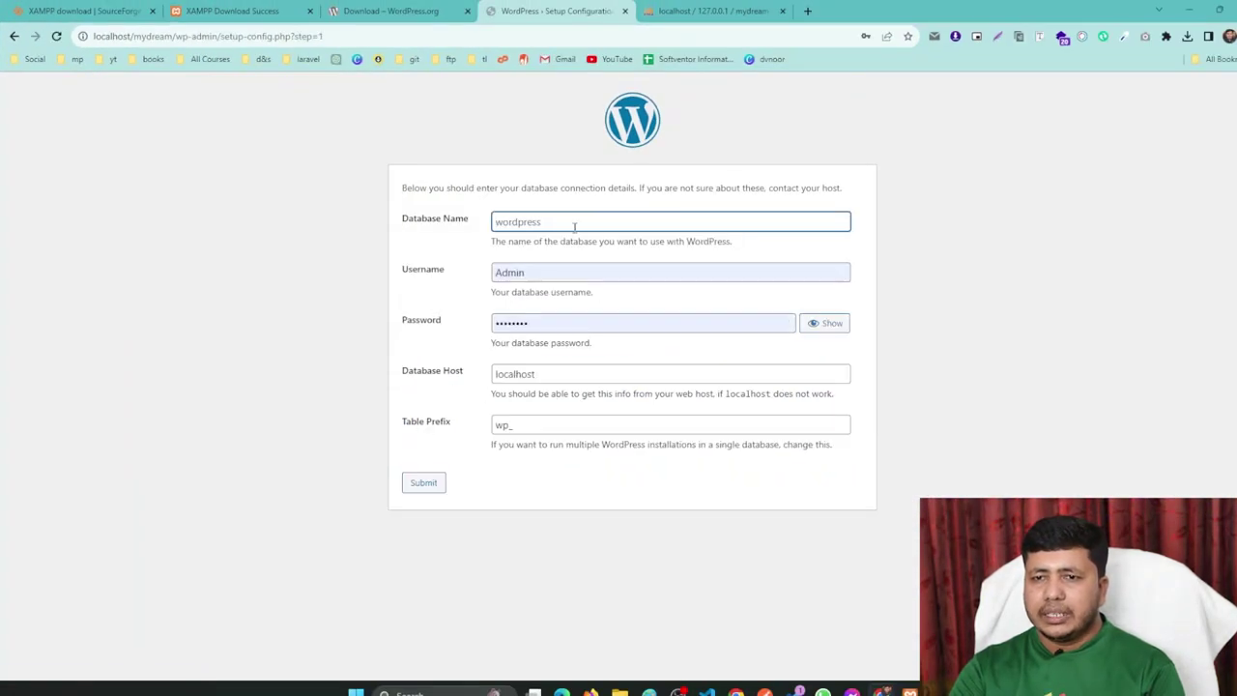
{"action": "left_click", "coordinate": [538, 221]}
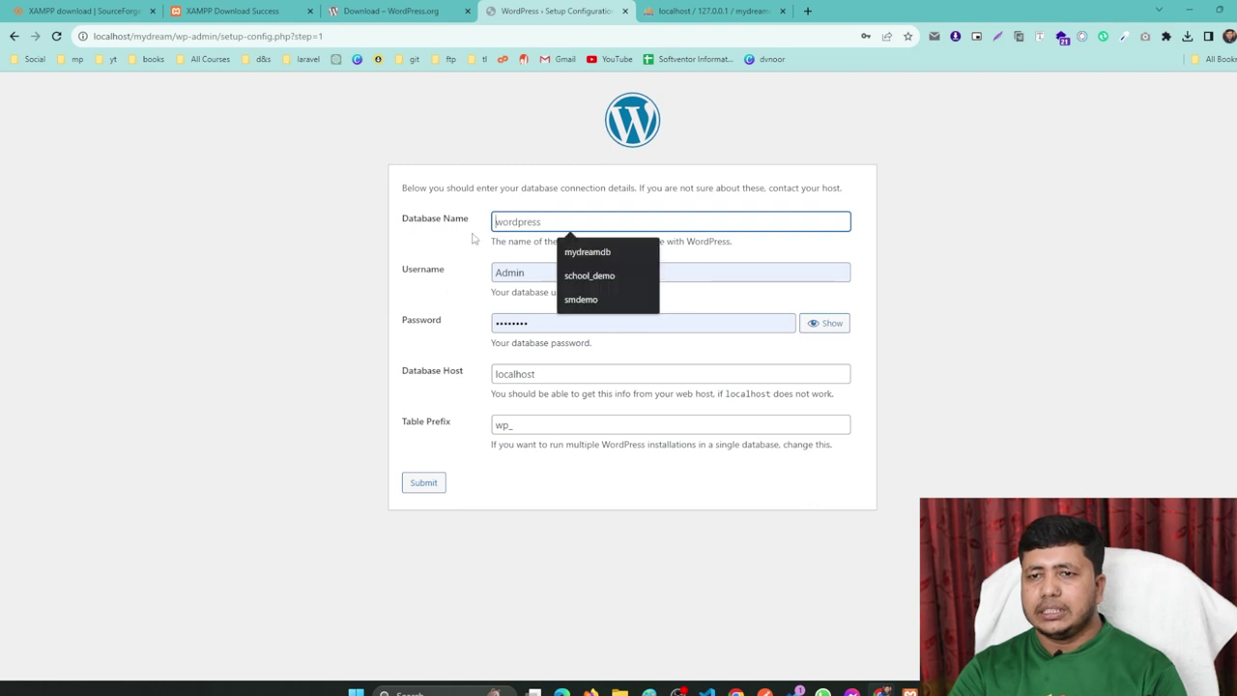
{"action": "key", "text": "Down"}
{"action": "key", "text": "Return"}
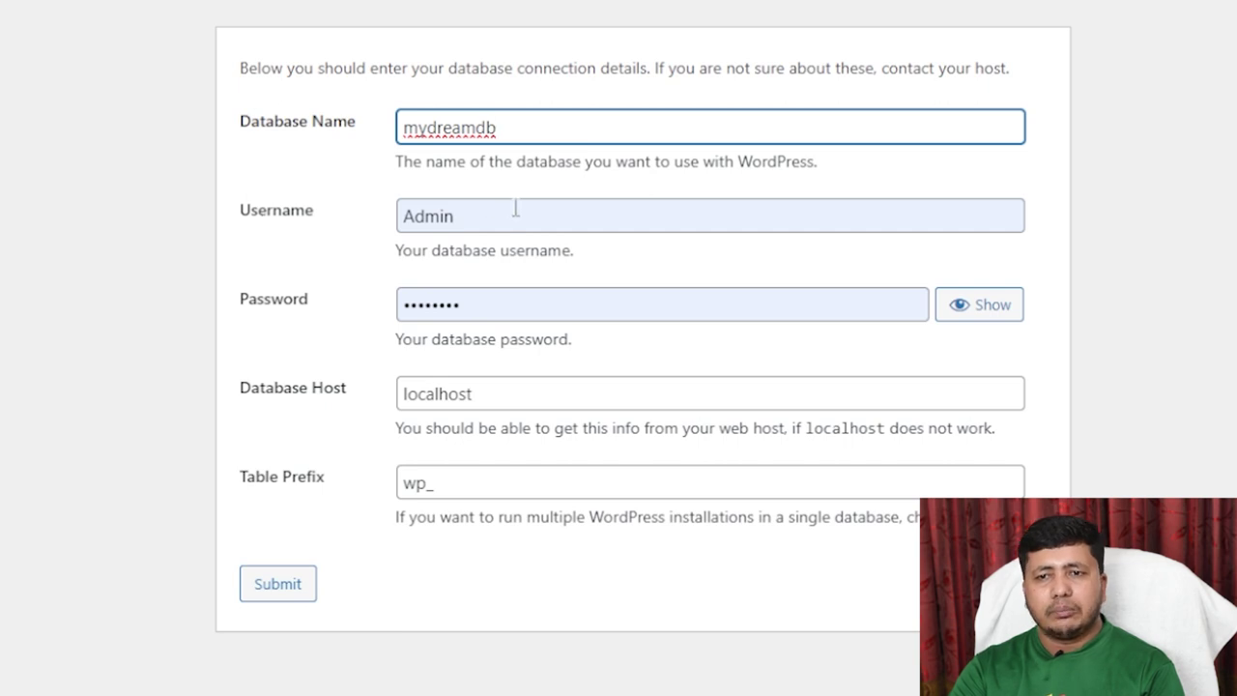
Clear the autofilled database username and leave the database password empty
{"action": "left_click", "coordinate": [515, 208]}
{"action": "key", "text": "ctrl+a"}
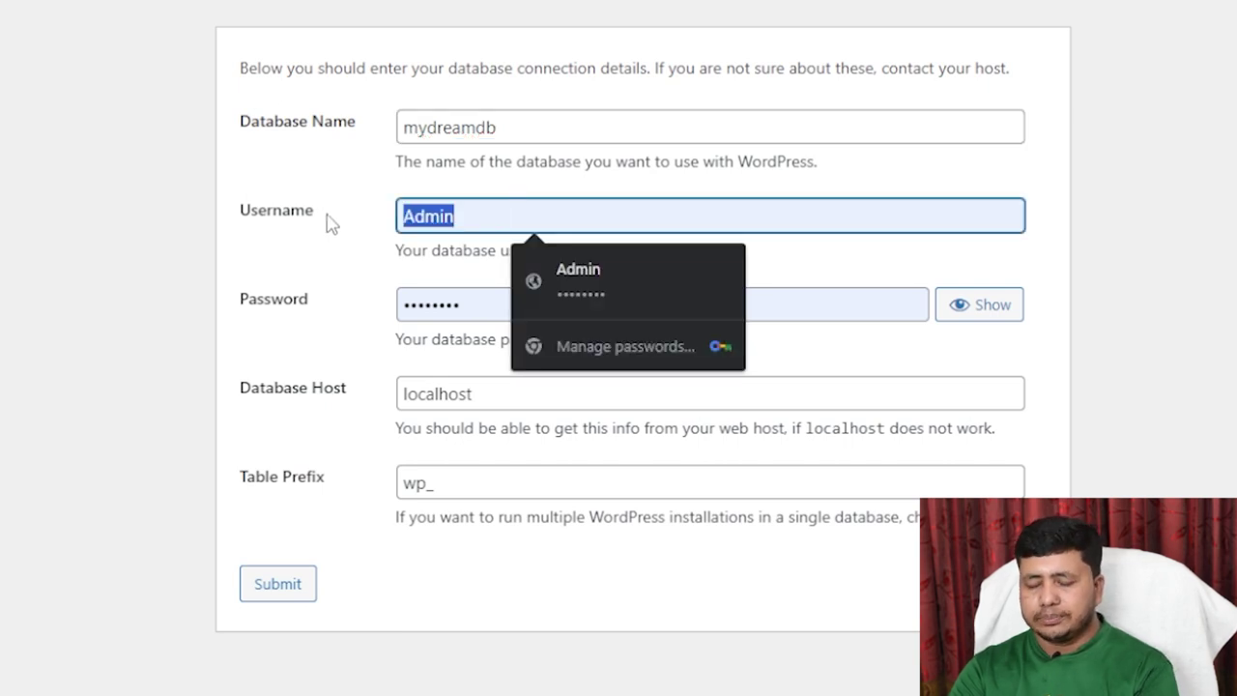
{"action": "key", "text": "BackSpace"}
{"action": "key", "text": "Tab"}
{"action": "left_click", "coordinate": [425, 302]}
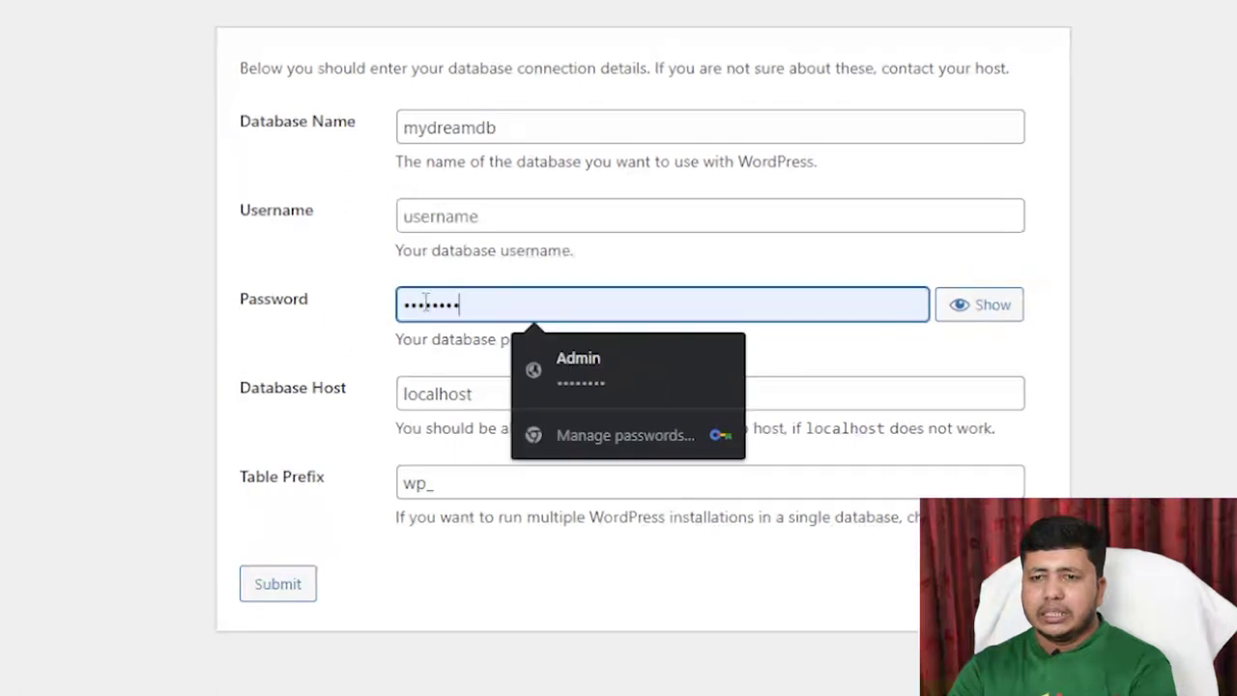
{"action": "key", "text": "ctrl+a"}
{"action": "key", "text": "BackSpace"}
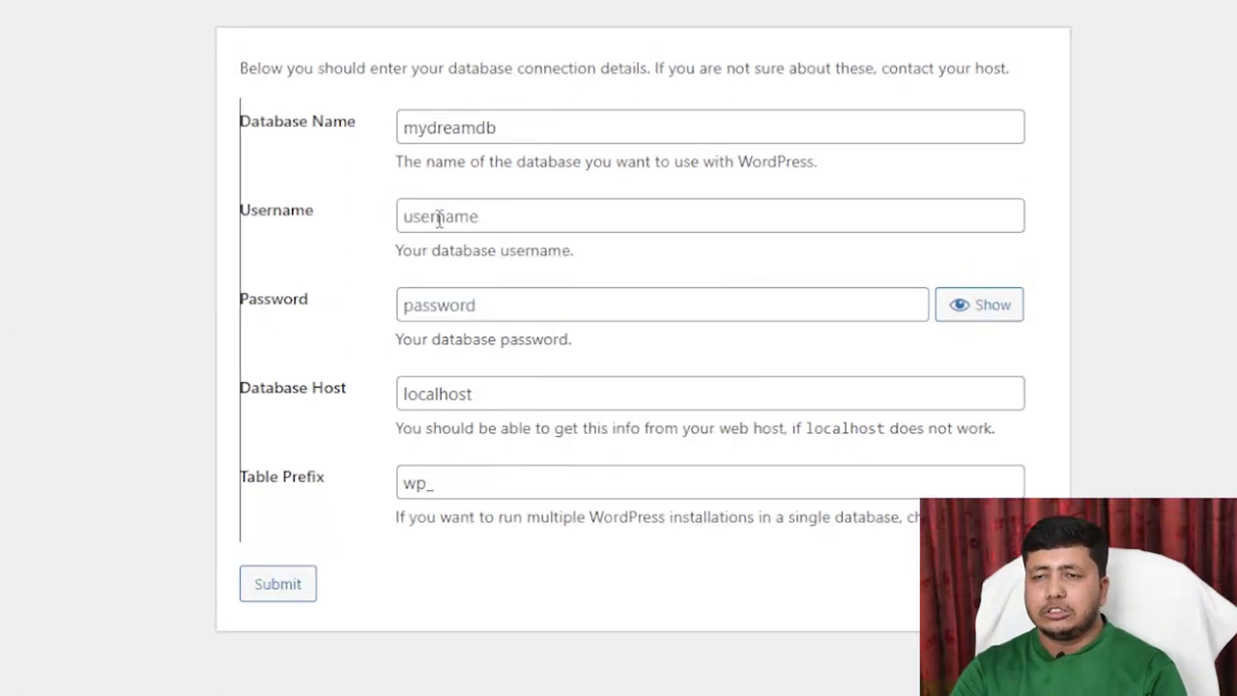
Enter root as the database username and return to the WordPress setup tab
{"action": "left_click", "coordinate": [562, 217]}
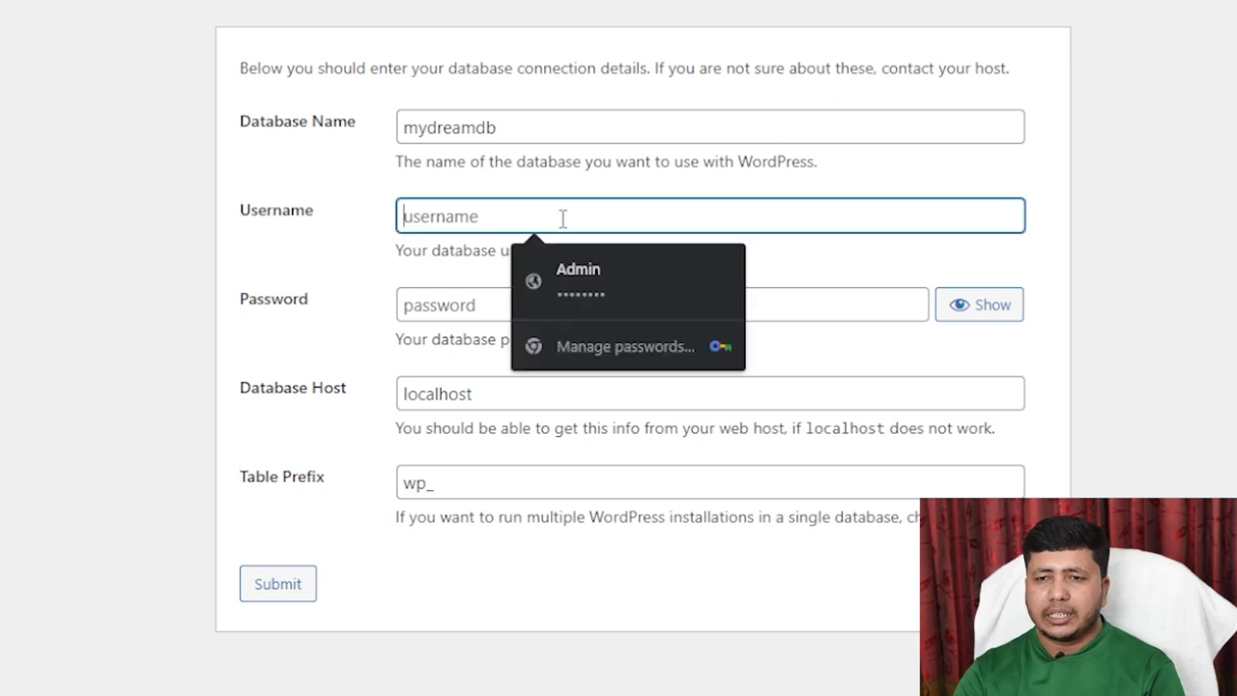
{"action": "type", "text": "root"}
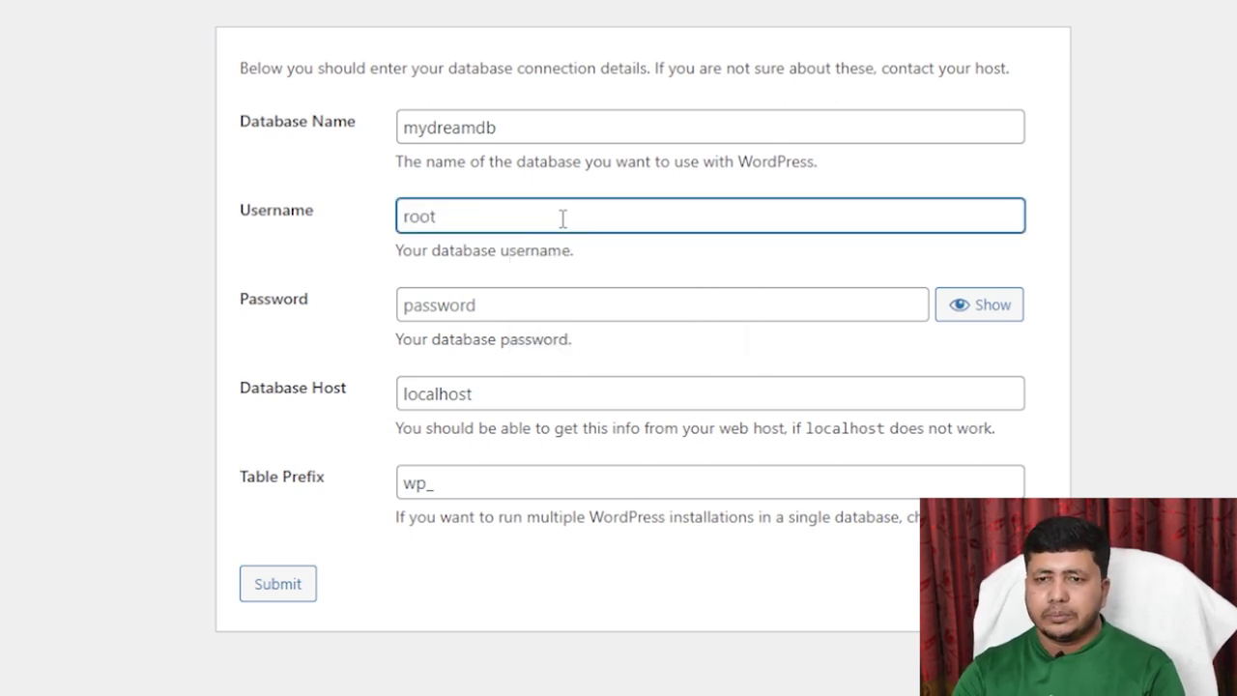
{"action": "left_click", "coordinate": [59, 334]}
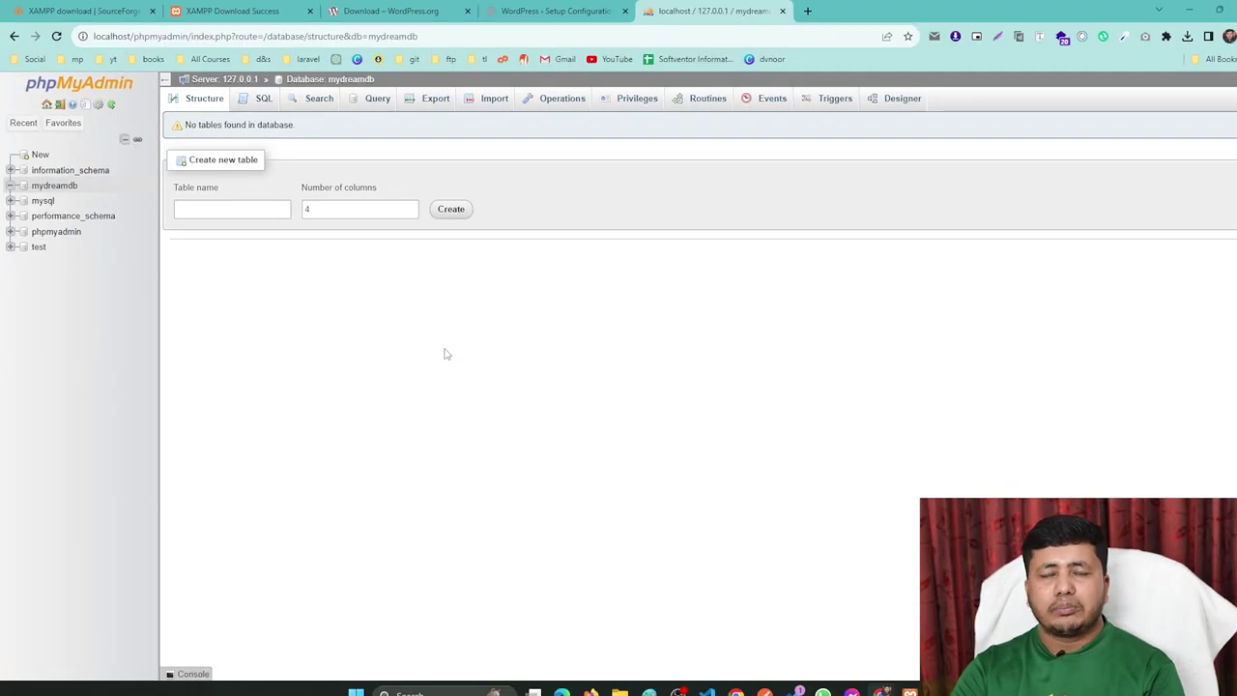
{"action": "left_click", "coordinate": [559, 11]}
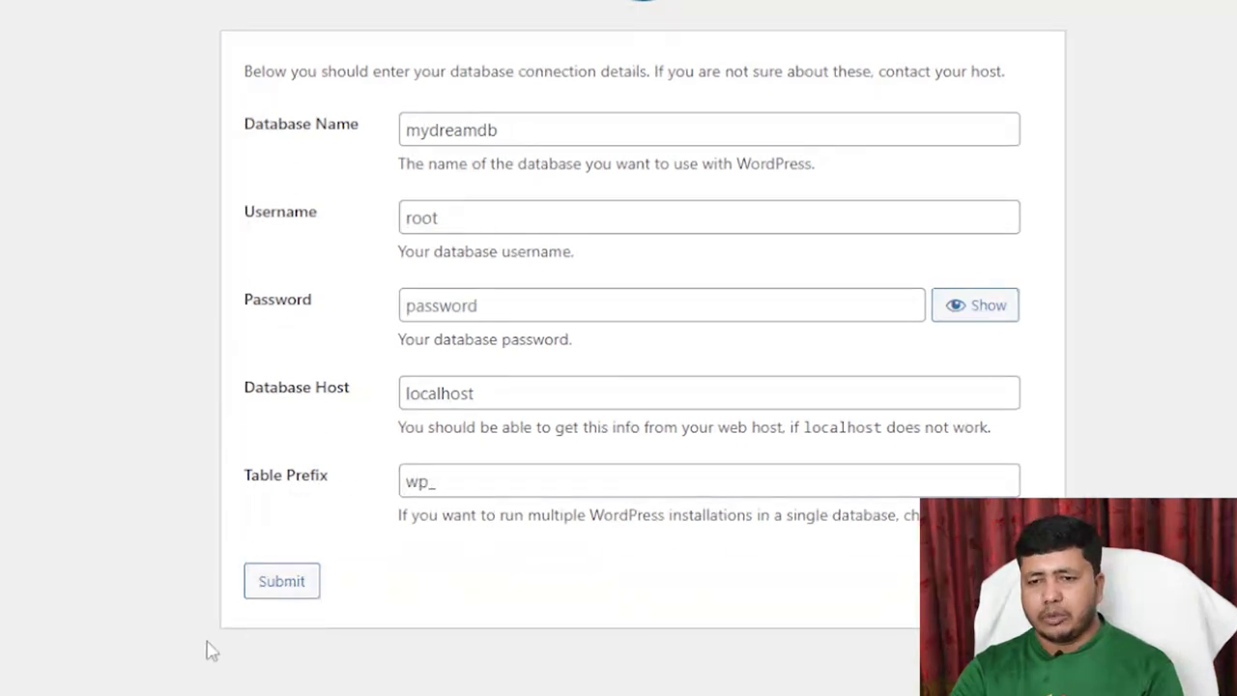
{"action": "right_click", "coordinate": [277, 591]}
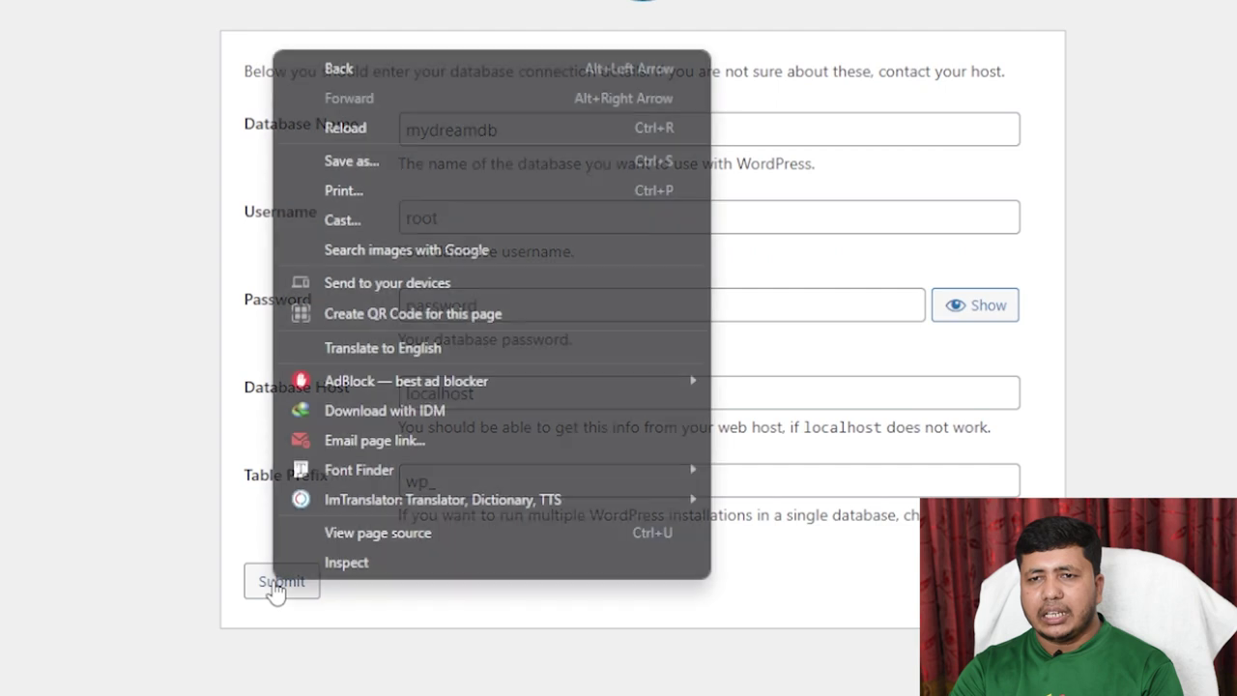
Submit the database connection details and run the WordPress installation
{"action": "left_click", "coordinate": [276, 592]}
{"action": "left_click", "coordinate": [278, 592]}
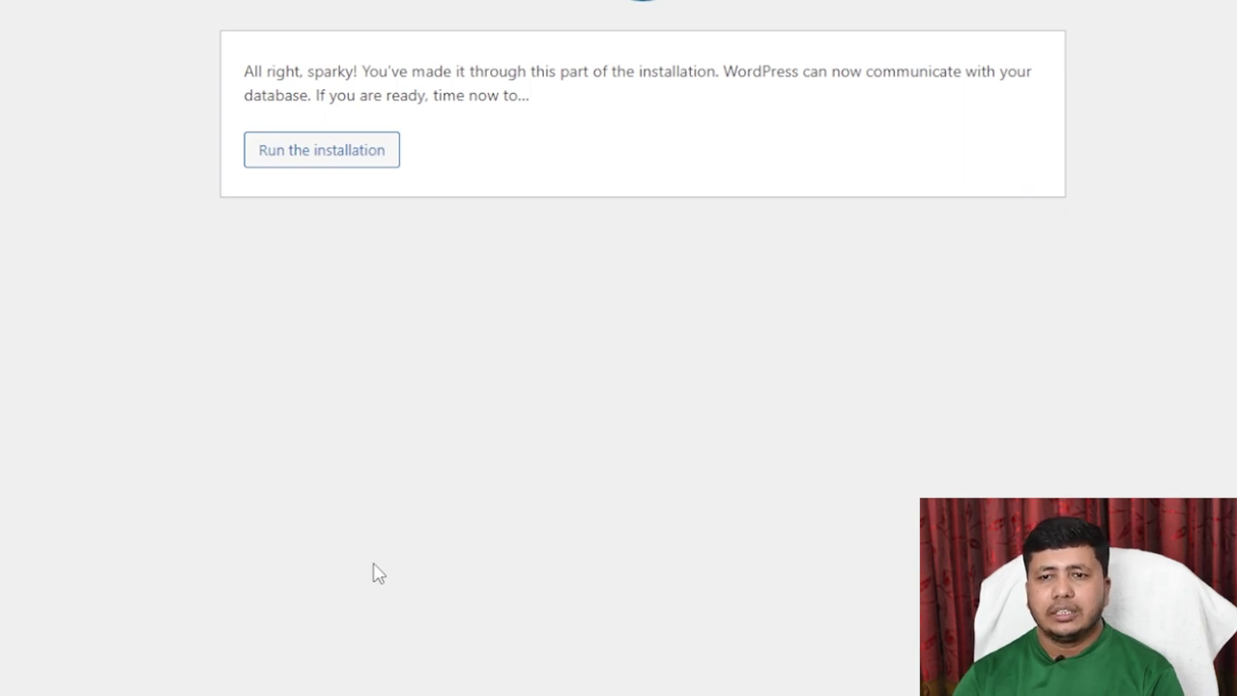
{"action": "left_click", "coordinate": [279, 165]}
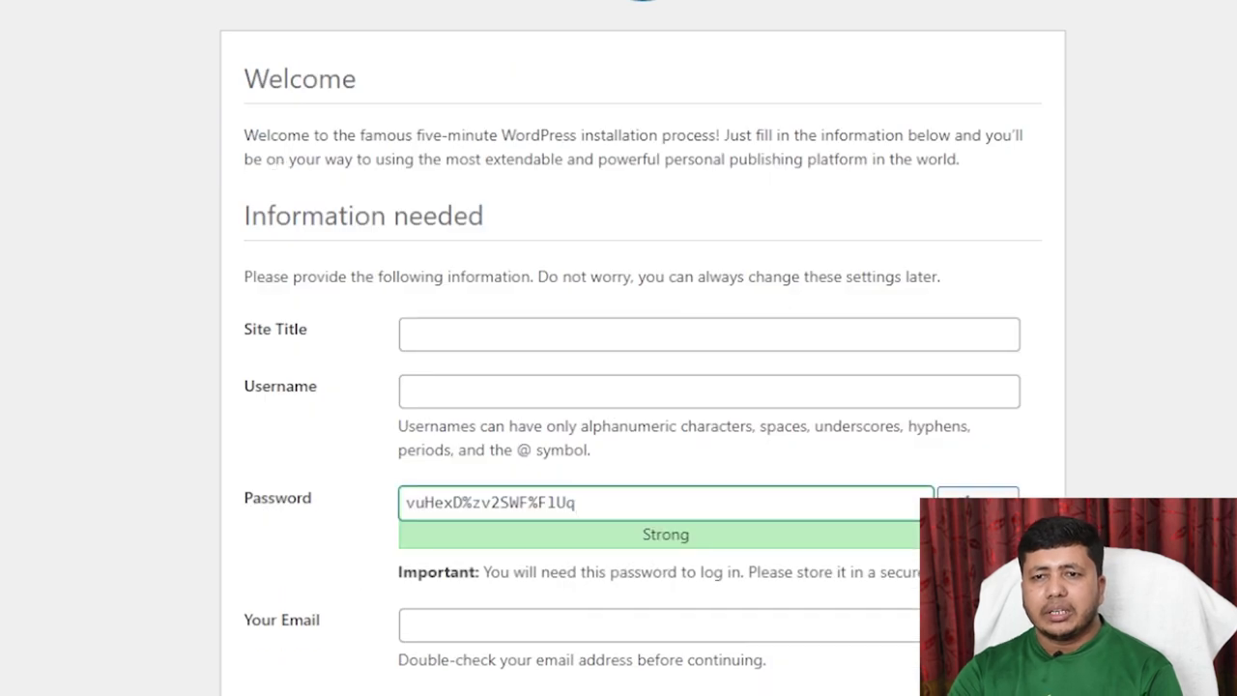
Enter site title 'My Dream' and admin username 'Admin'
{"action": "left_click", "coordinate": [477, 338]}
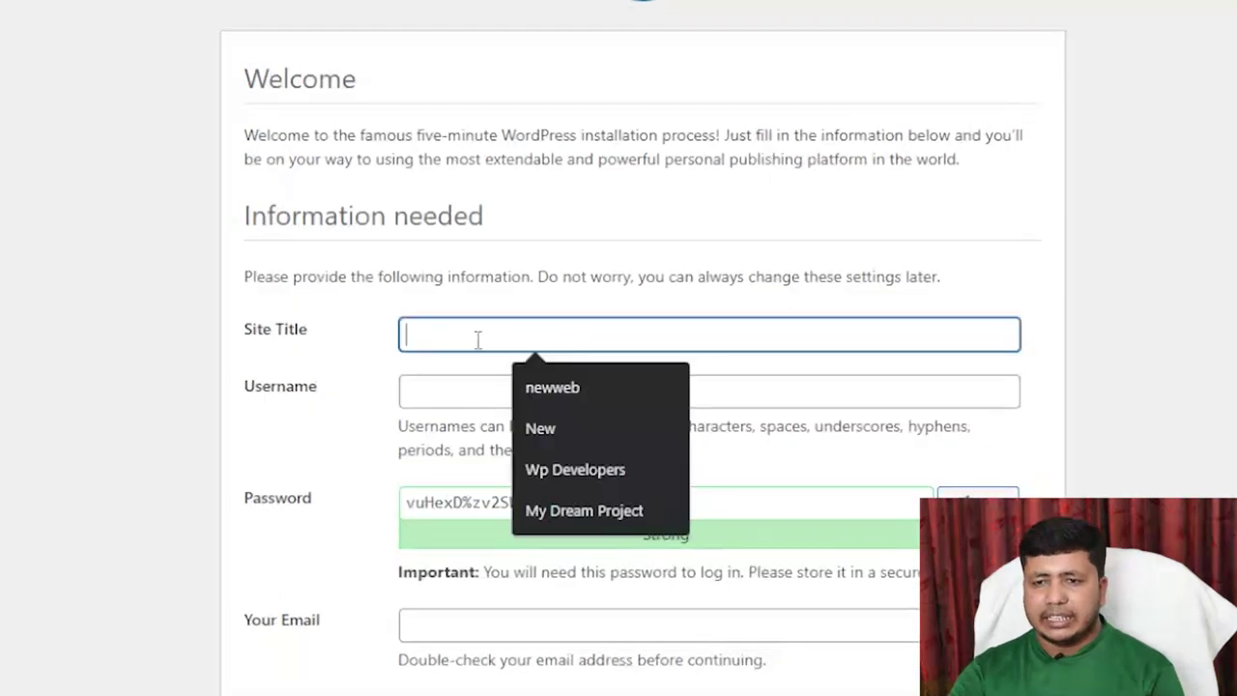
{"action": "type", "text": "My "}
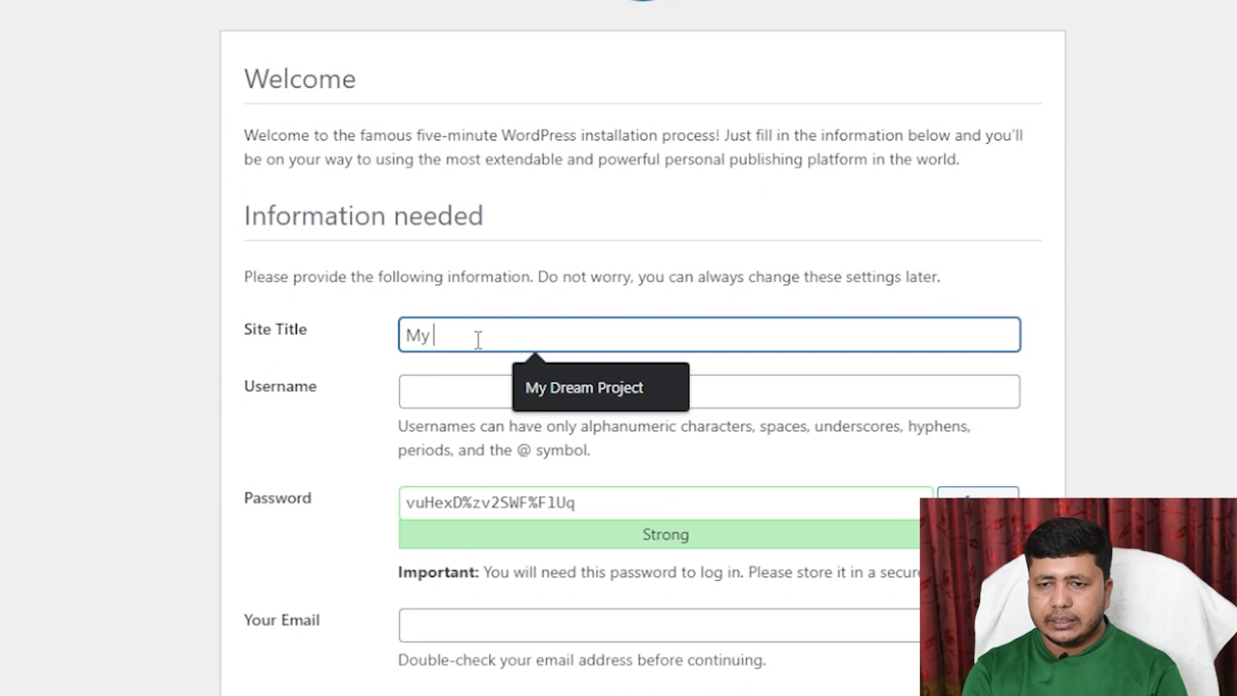
{"action": "type", "text": "Dream"}
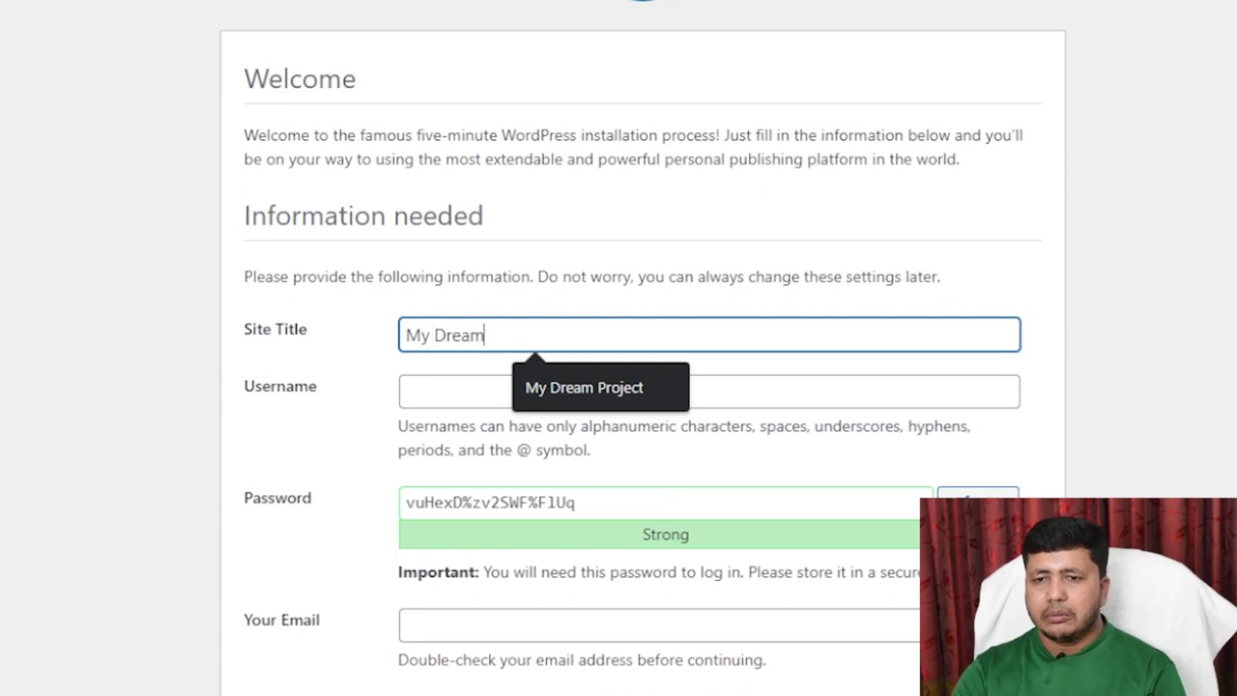
{"action": "left_click", "coordinate": [400, 428]}
{"action": "left_click", "coordinate": [439, 392]}
{"action": "type", "text": "Admin"}
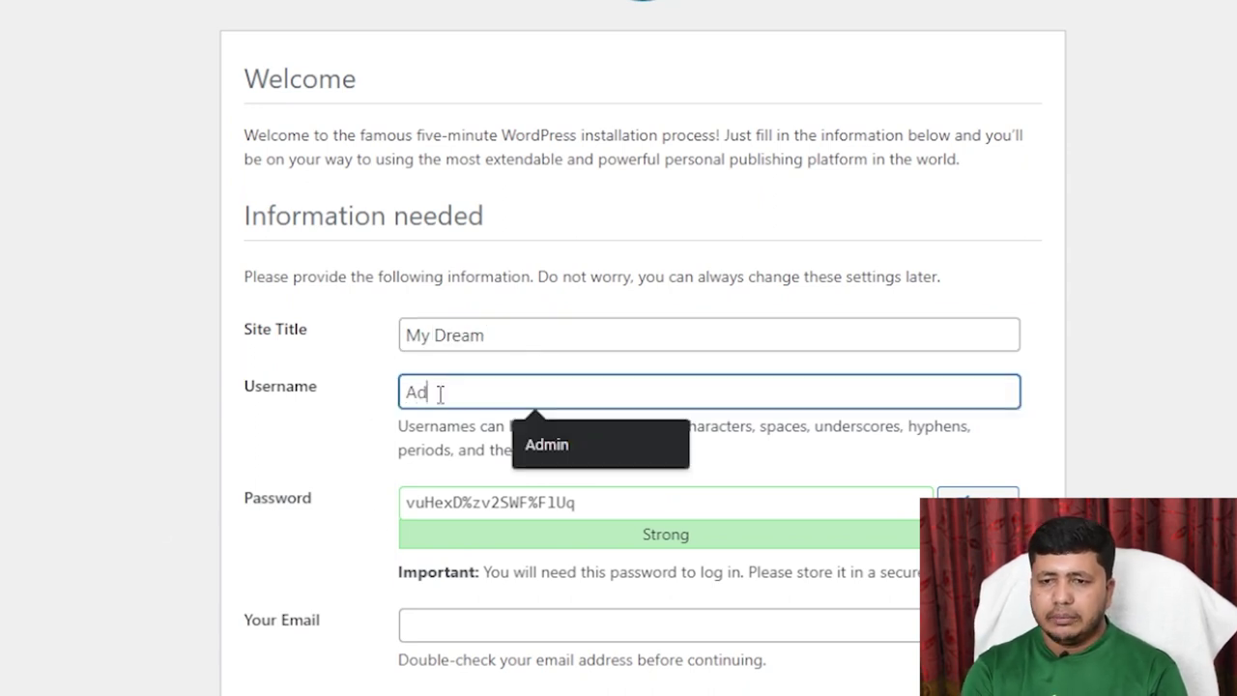
{"action": "left_click", "coordinate": [649, 533]}
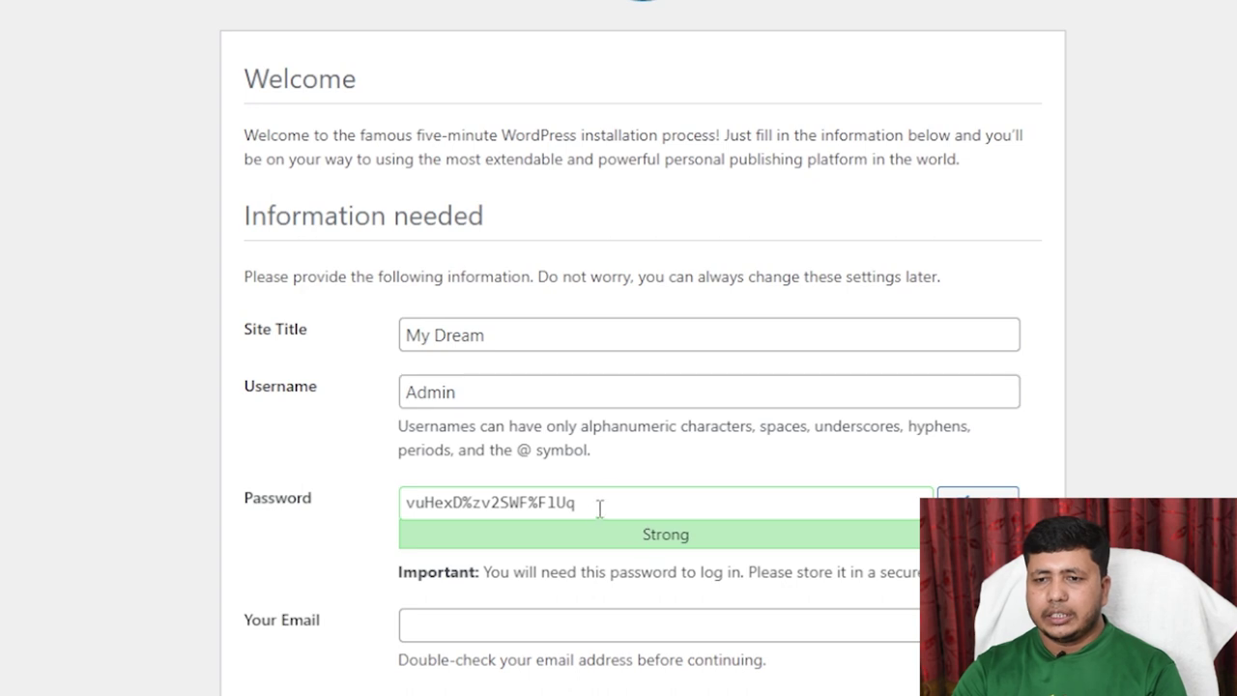
Replace the generated password with your own and confirm using a weak password
{"action": "left_click", "coordinate": [306, 499]}
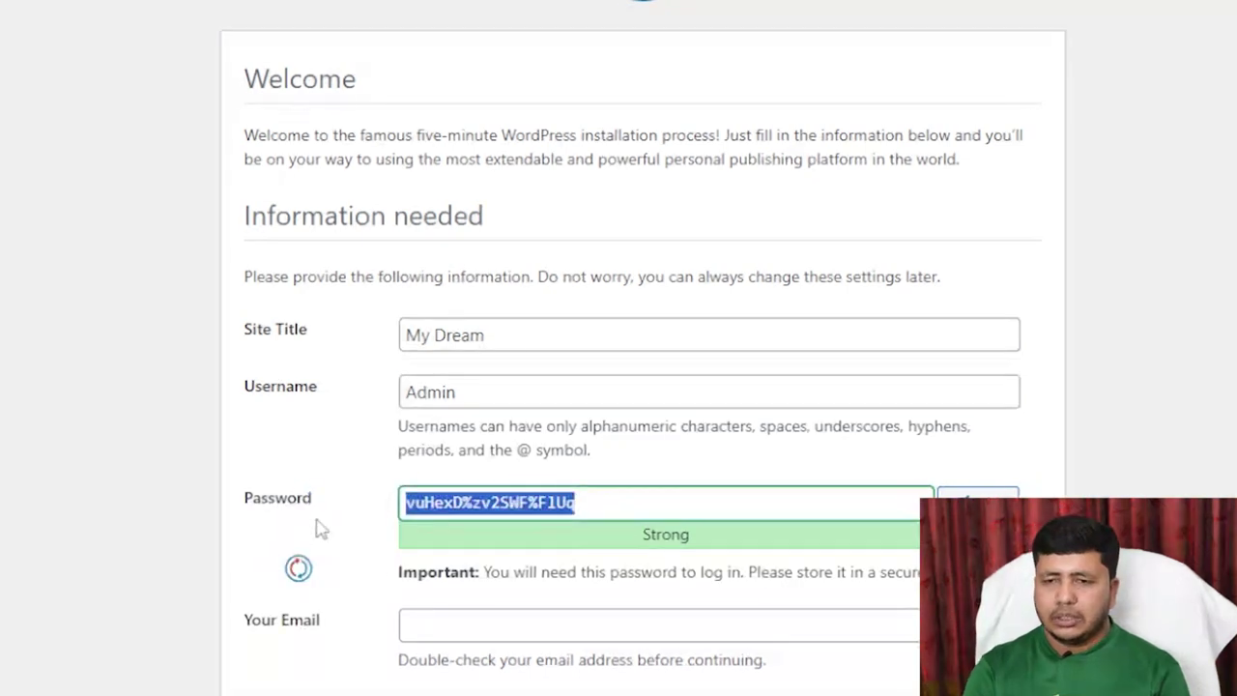
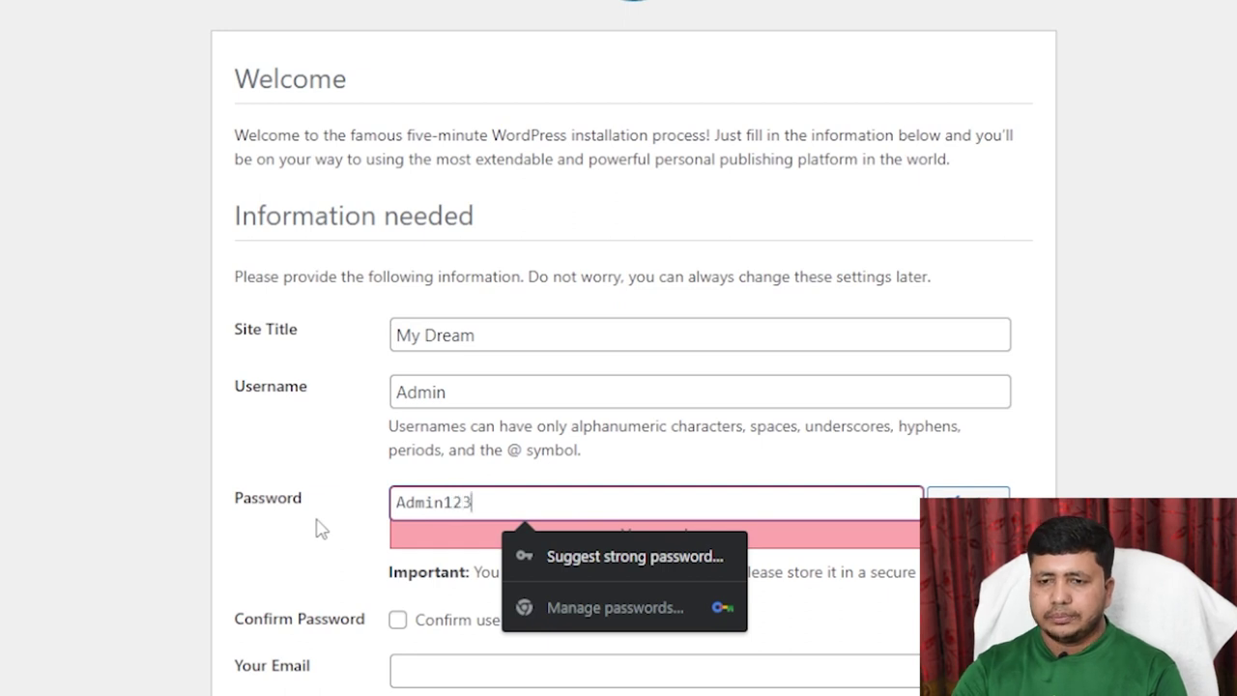
{"action": "left_click", "coordinate": [226, 674]}
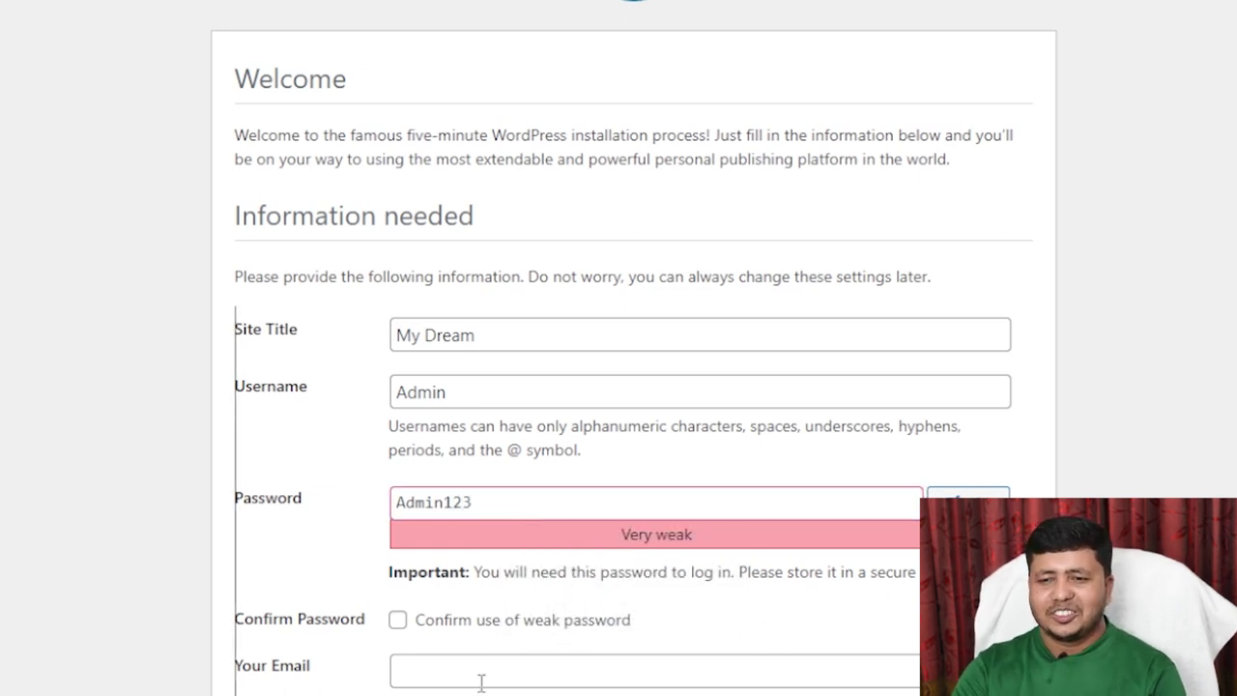
{"action": "scroll", "coordinate": [435, 619], "scroll_direction": "down", "scroll_amount": 3}
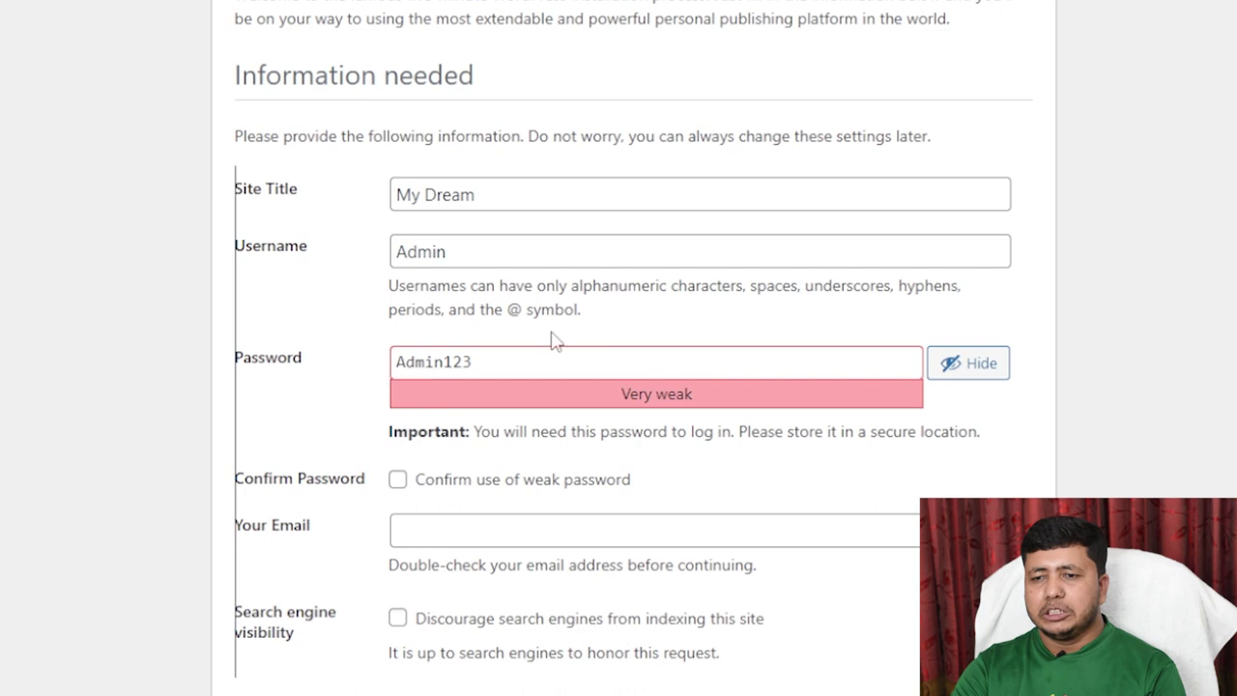
{"action": "left_click", "coordinate": [399, 481]}
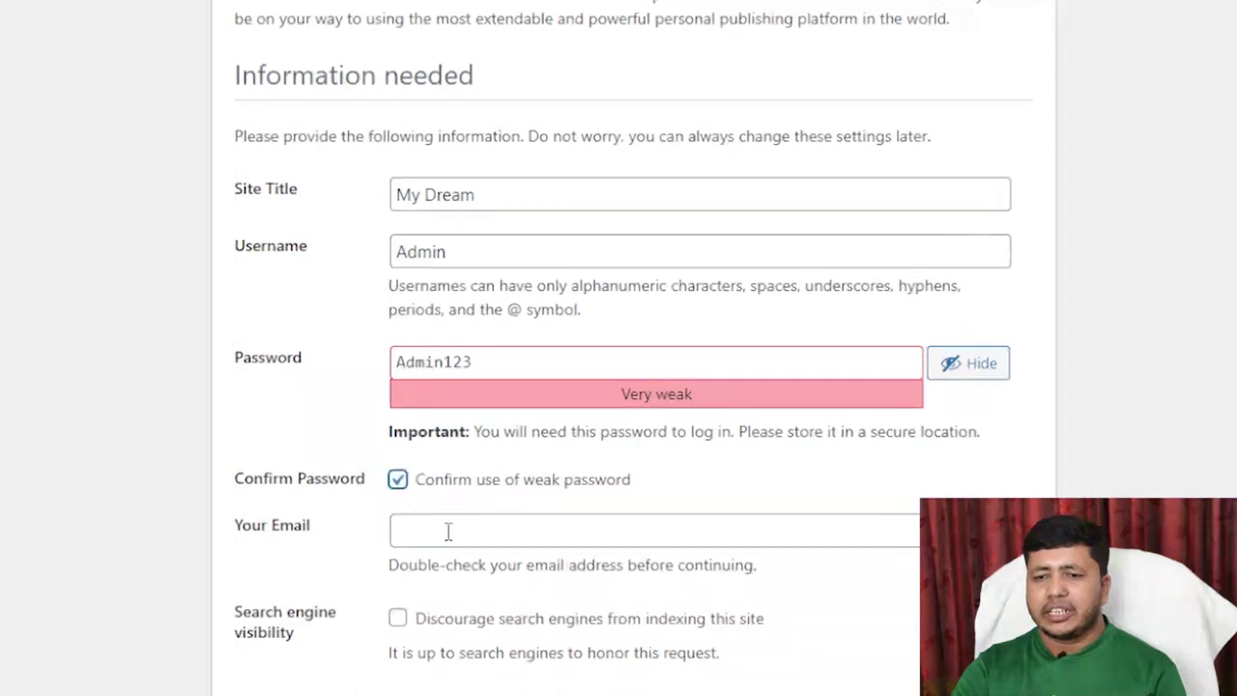
Fill in the admin e-mail address
{"action": "left_click", "coordinate": [442, 527]}
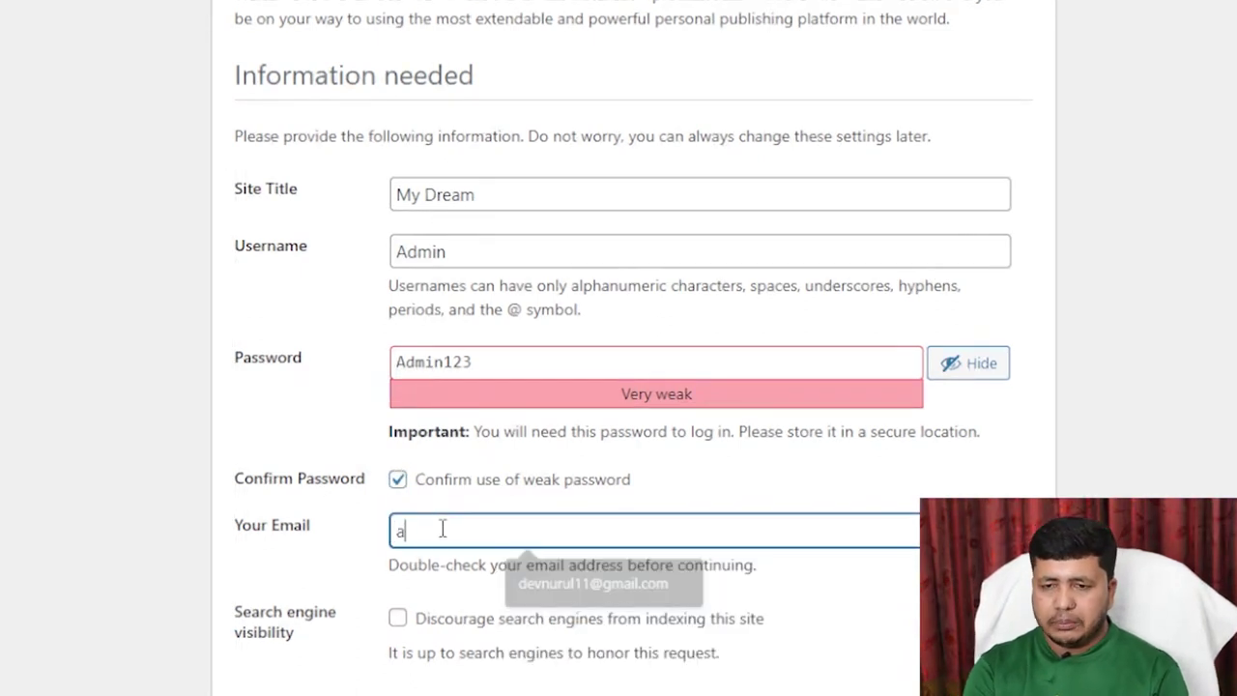
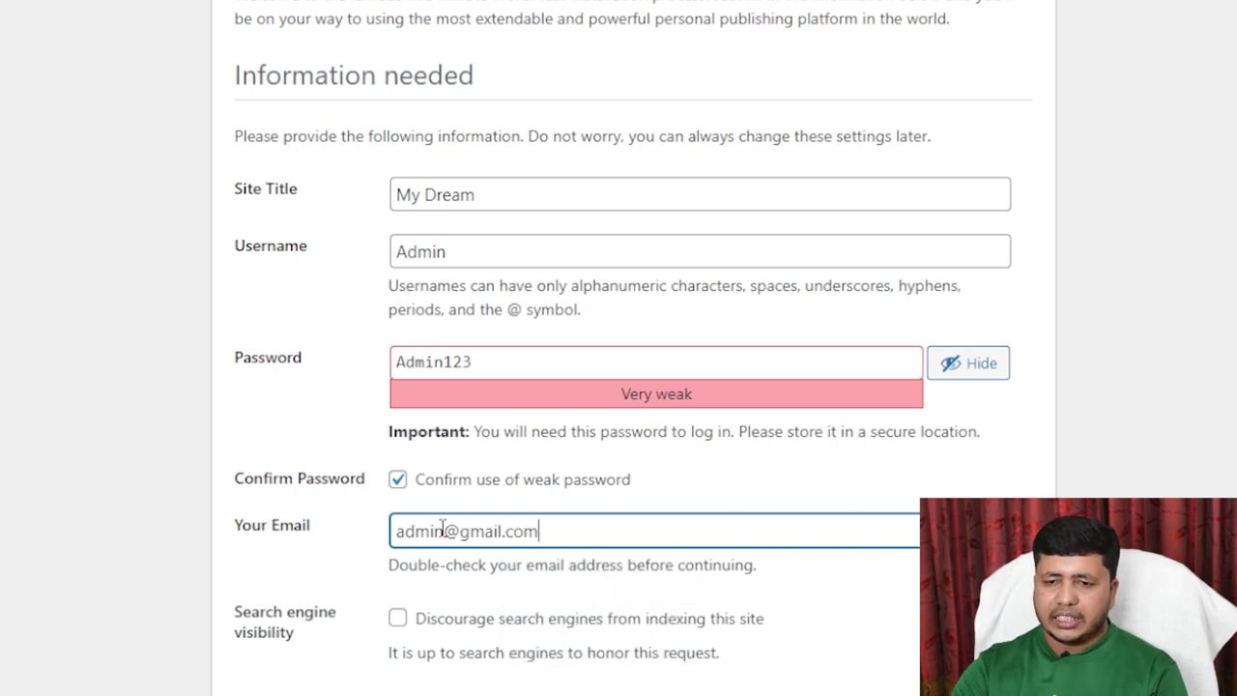
{"action": "scroll", "coordinate": [442, 530], "scroll_direction": "down", "scroll_amount": 1}
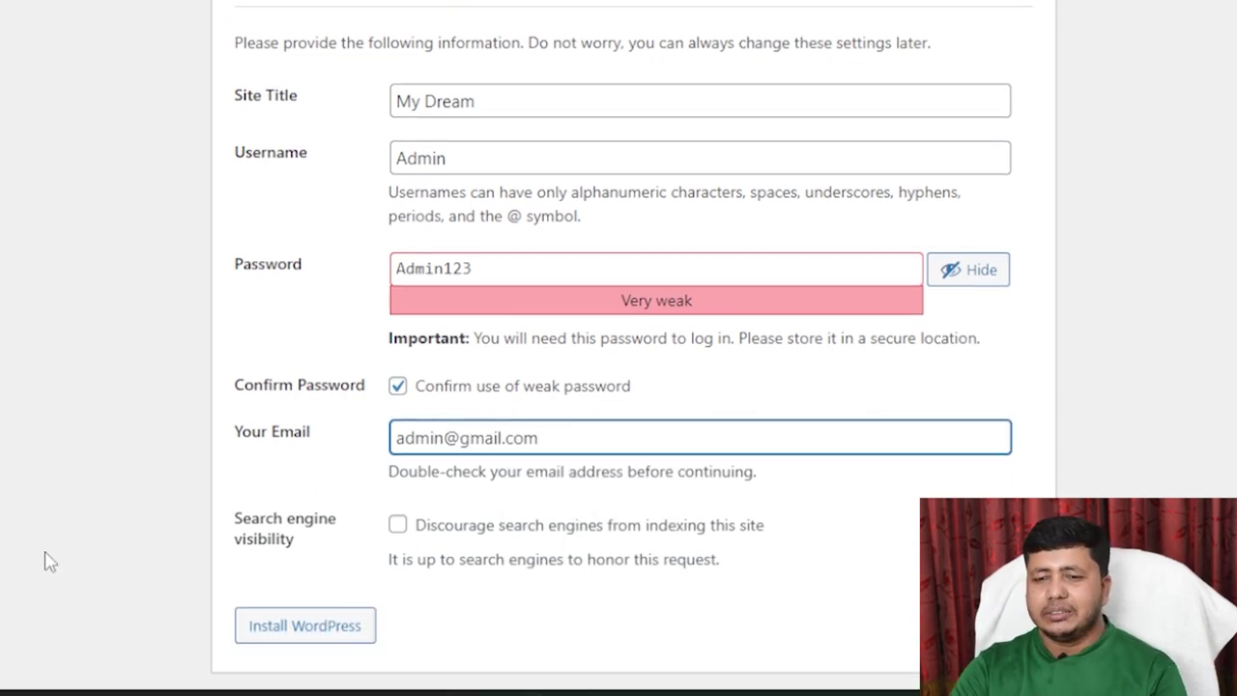
Install WordPress and decline the browser's password-update prompt
{"action": "left_click", "coordinate": [282, 618]}
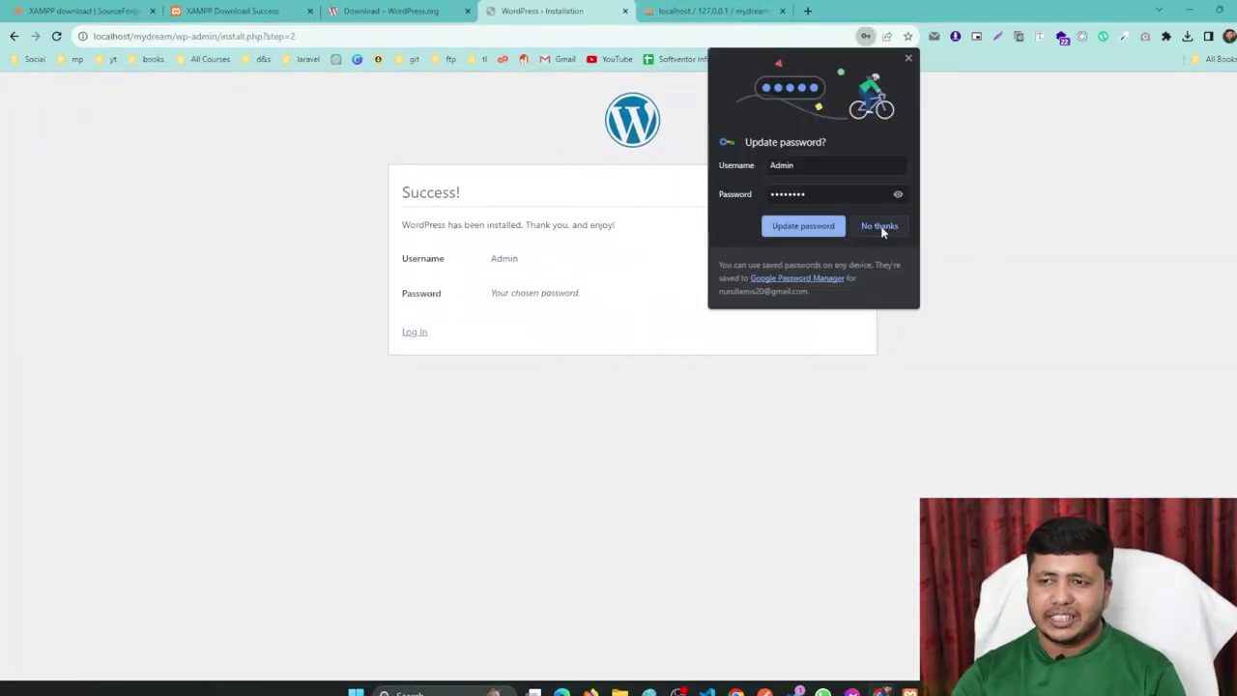
{"action": "left_click", "coordinate": [811, 228]}
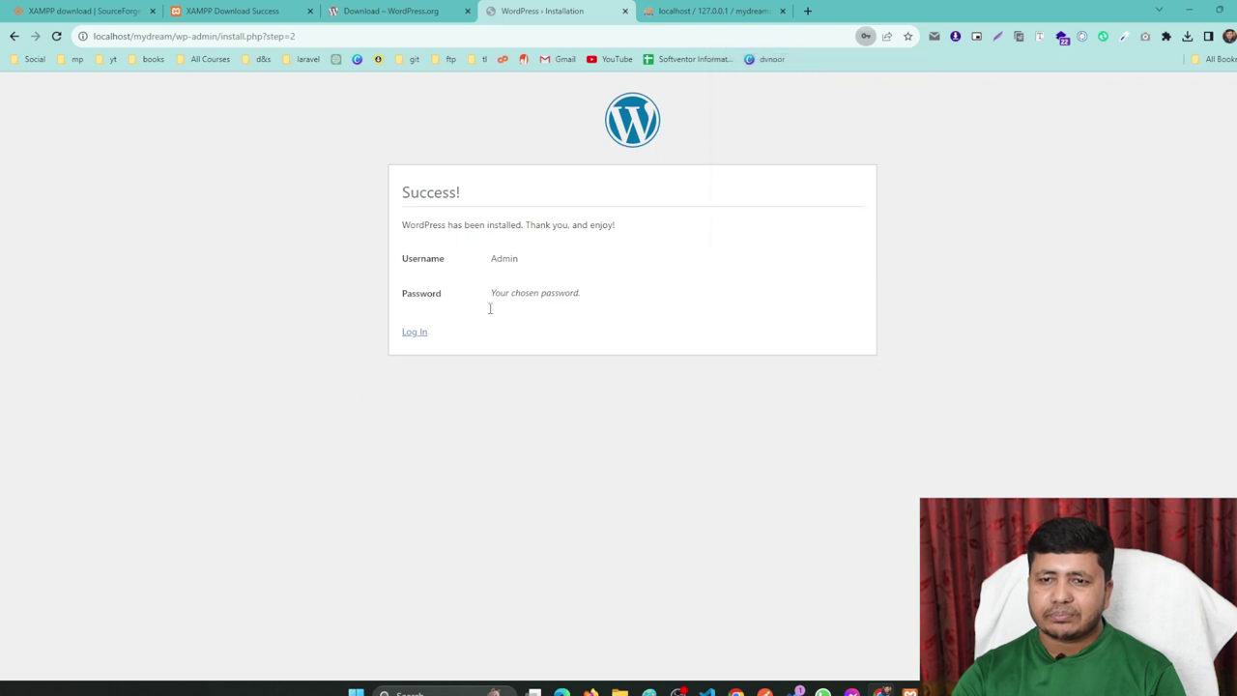
Log in as Admin with the password revealed and Remember Me ticked
{"action": "left_click", "coordinate": [410, 333]}
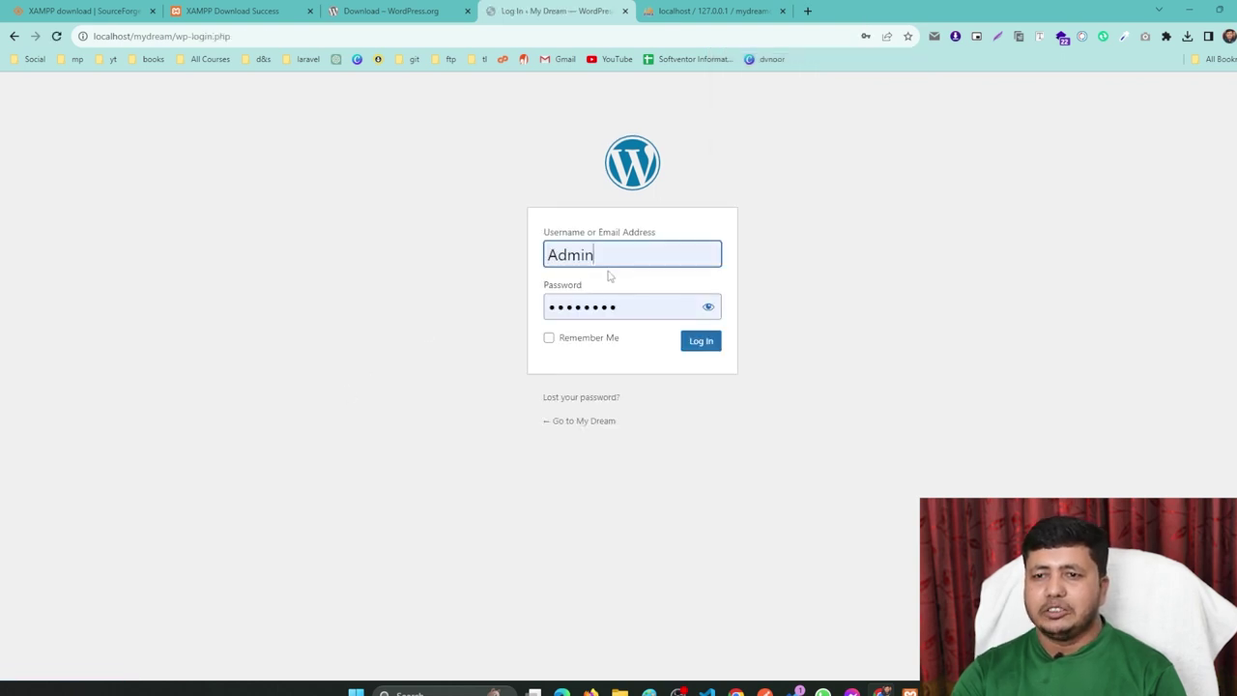
{"action": "right_click", "coordinate": [709, 309]}
{"action": "left_click", "coordinate": [708, 307]}
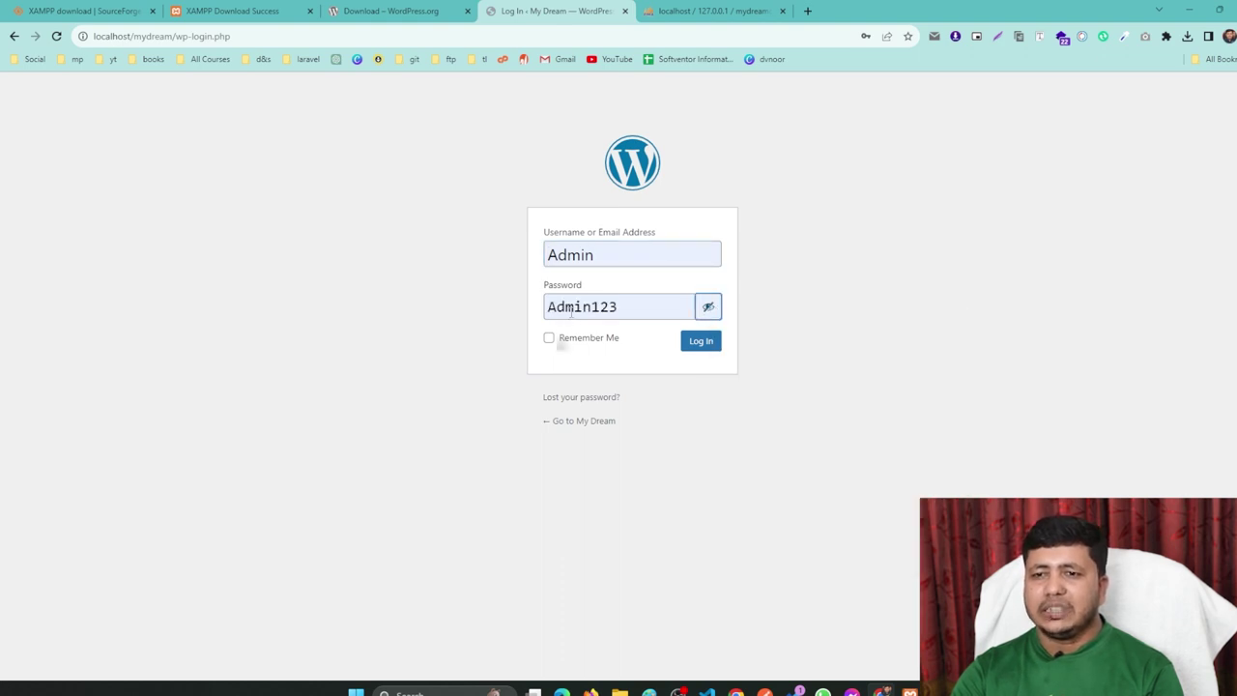
{"action": "left_click", "coordinate": [549, 338]}
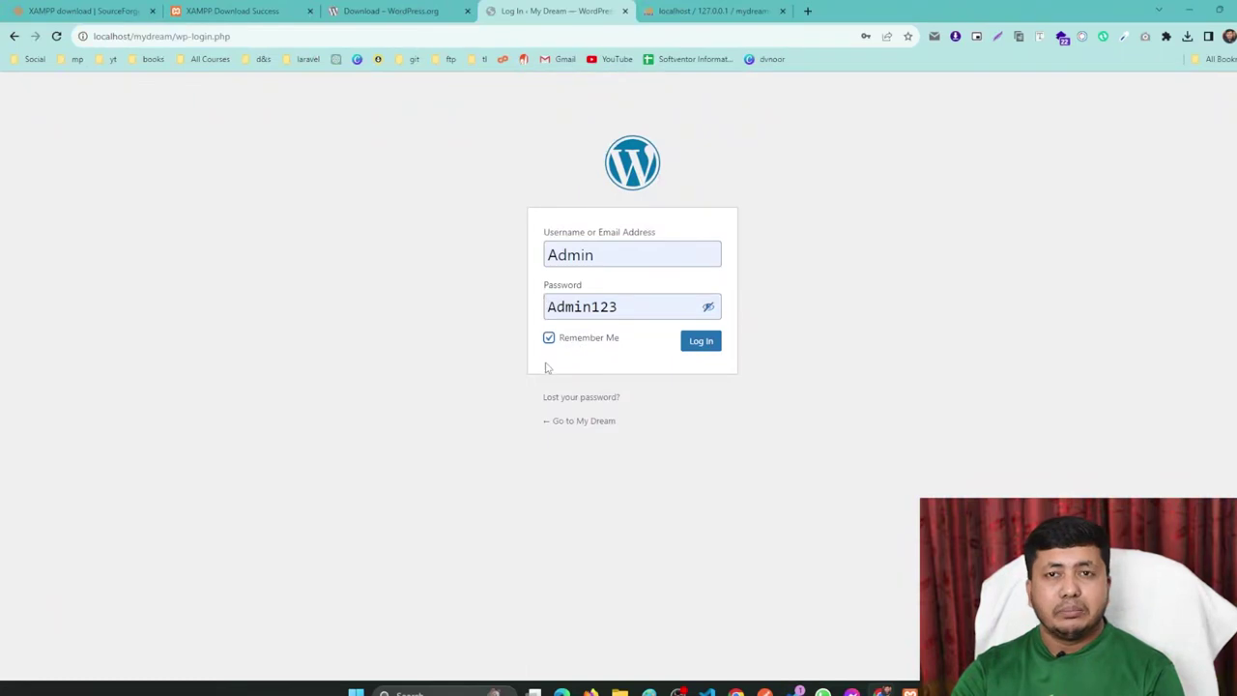
{"action": "left_click", "coordinate": [700, 344]}
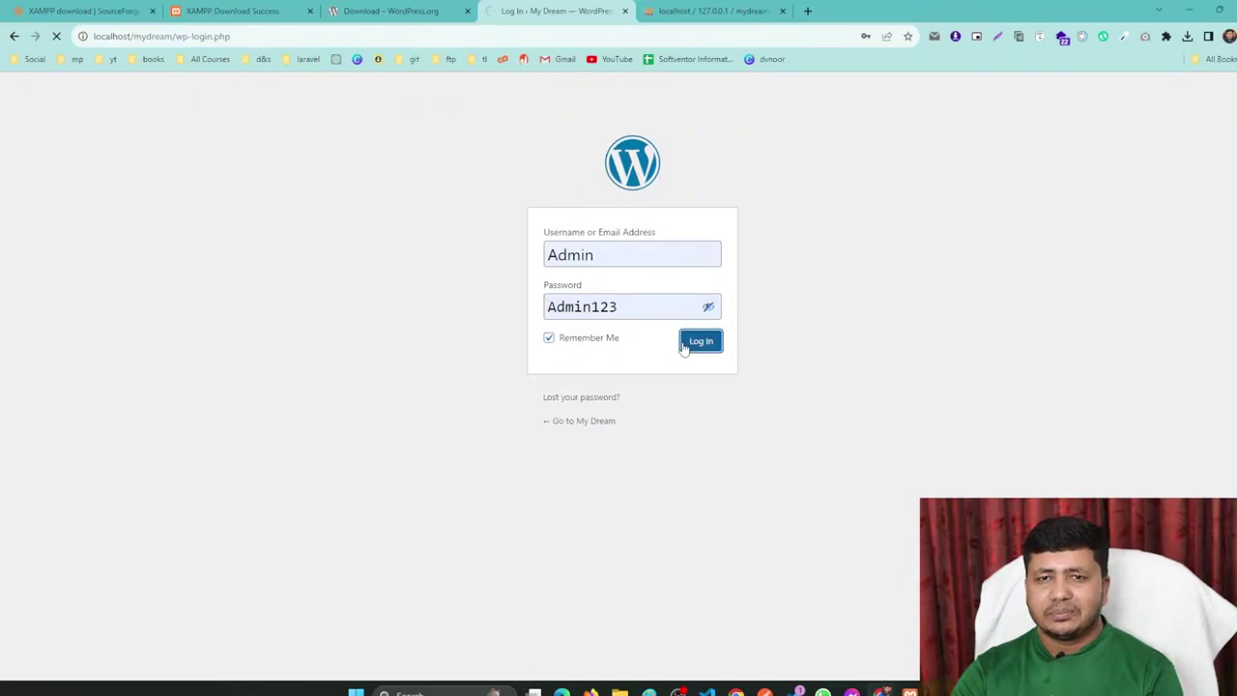